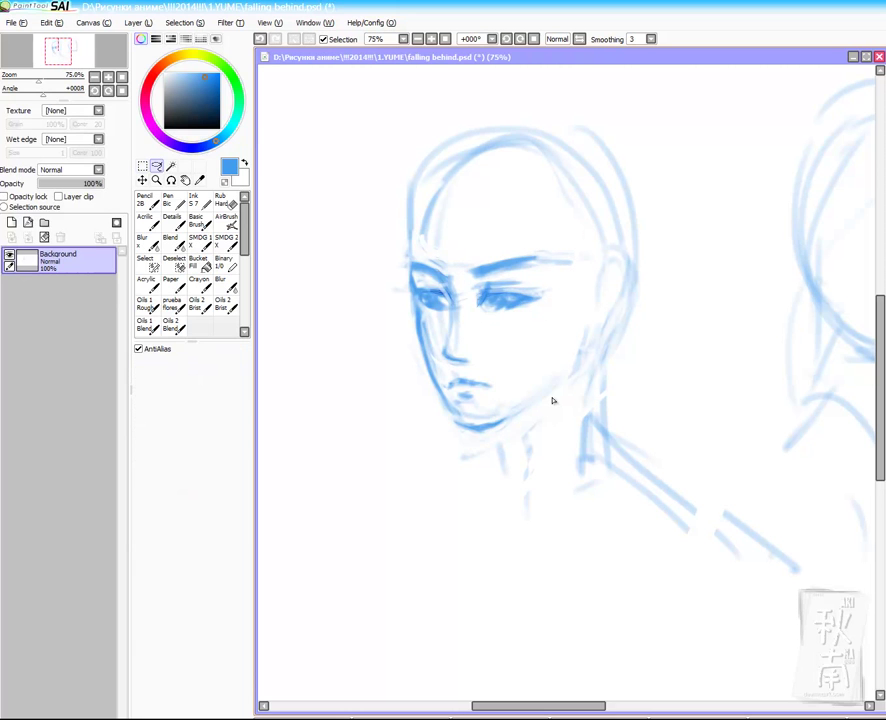
Step: Narrow the selected eyebrow on the near side of the face with a transform and clear the selection
{"action": "key", "text": "ctrl+t"}
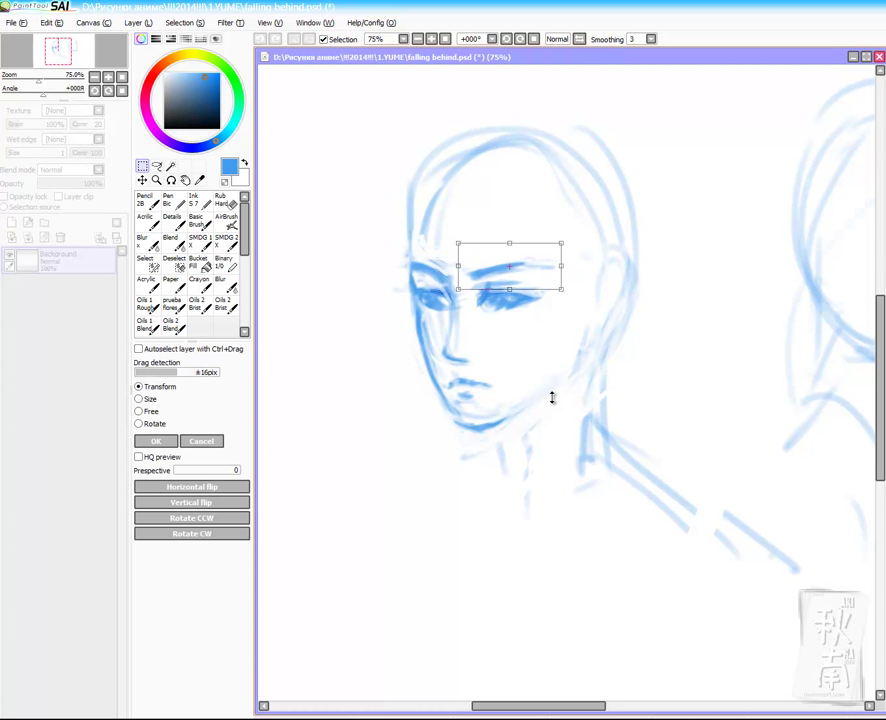
{"action": "key", "text": "Return"}
{"action": "key", "text": "ctrl+d"}
Step: Lighten the old chin and back-of-jaw lines, and redraw the jawline from chin toward the ear
{"action": "key", "text": "e"}
{"action": "mouse_move", "coordinate": [478, 426]}
{"action": "left_mouse_down"}
{"action": "mouse_move", "coordinate": [517, 412]}
{"action": "mouse_move", "coordinate": [462, 430]}
{"action": "left_mouse_up"}
{"action": "left_click_drag", "start_coordinate": [614, 283], "coordinate": [595, 388]}
{"action": "key", "text": "b"}
{"action": "mouse_move", "coordinate": [491, 423]}
{"action": "left_mouse_down"}
{"action": "mouse_move", "coordinate": [545, 392]}
{"action": "mouse_move", "coordinate": [489, 422]}
{"action": "mouse_move", "coordinate": [558, 362]}
{"action": "left_mouse_up"}
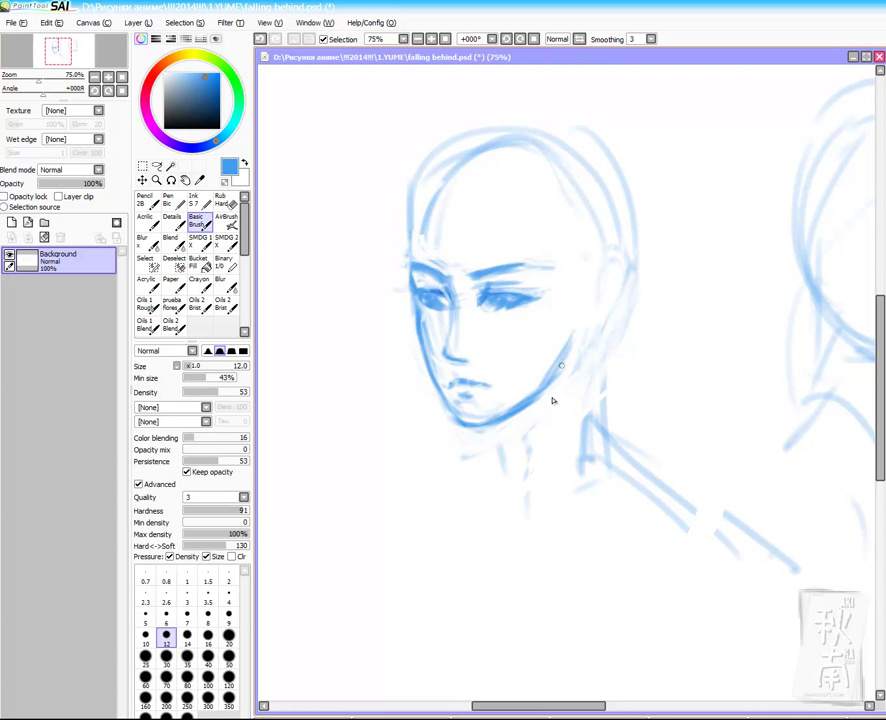
Step: Lasso the eyes and eyebrows, shift them slightly lower on the face with a transform, and deselect
{"action": "key", "text": "e"}
{"action": "key", "text": "l"}
{"action": "mouse_move", "coordinate": [471, 232]}
{"action": "left_mouse_down"}
{"action": "mouse_move", "coordinate": [396, 343]}
{"action": "mouse_move", "coordinate": [364, 285]}
{"action": "mouse_move", "coordinate": [483, 233]}
{"action": "left_mouse_up"}
{"action": "key", "text": "ctrl+t"}
{"action": "key", "text": "Return"}
{"action": "key", "text": "ctrl+d"}
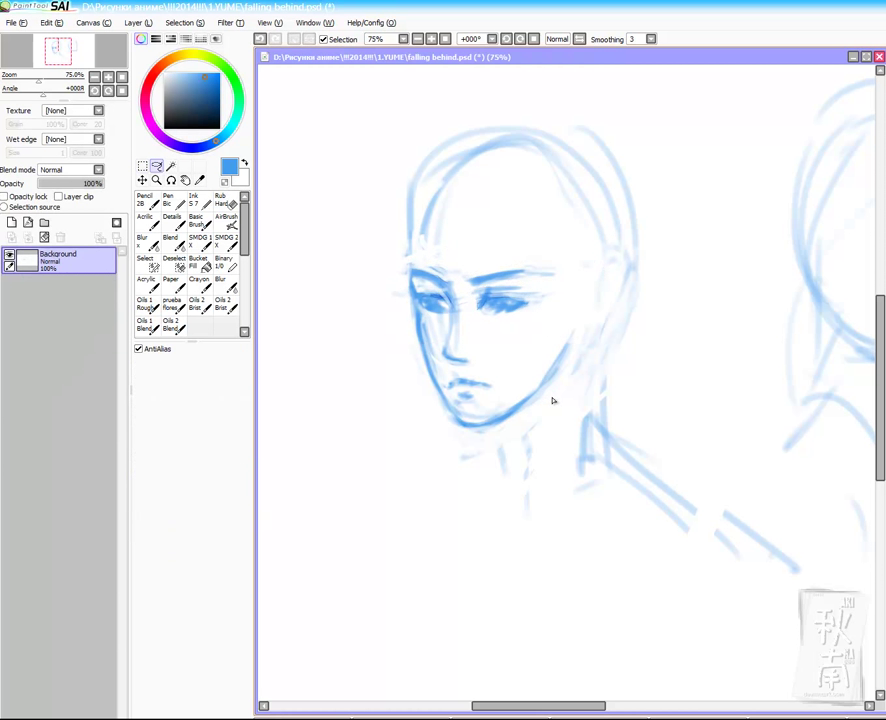
Step: Fade the skull outline around the forehead and crown with the eraser and save the file
{"action": "key", "text": "e"}
{"action": "left_click_drag", "start_coordinate": [442, 186], "coordinate": [426, 236]}
{"action": "key", "text": "s"}
Step: Draw the forehead contour on the far side of the face, from the brow up to the hairline
{"action": "key", "text": "b"}
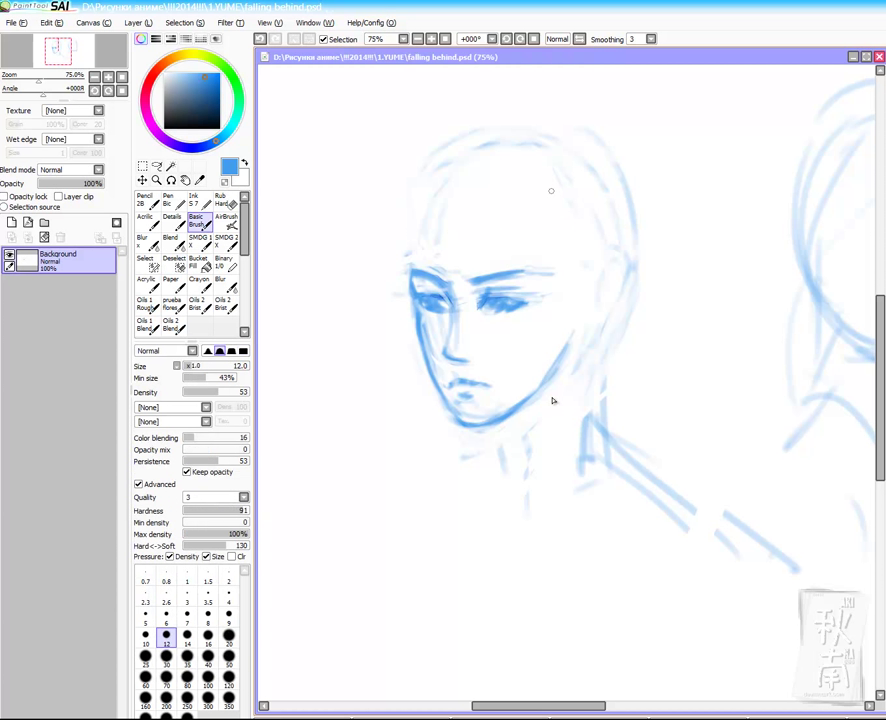
{"action": "left_click_drag", "start_coordinate": [411, 259], "coordinate": [412, 280]}
{"action": "key", "text": "e"}
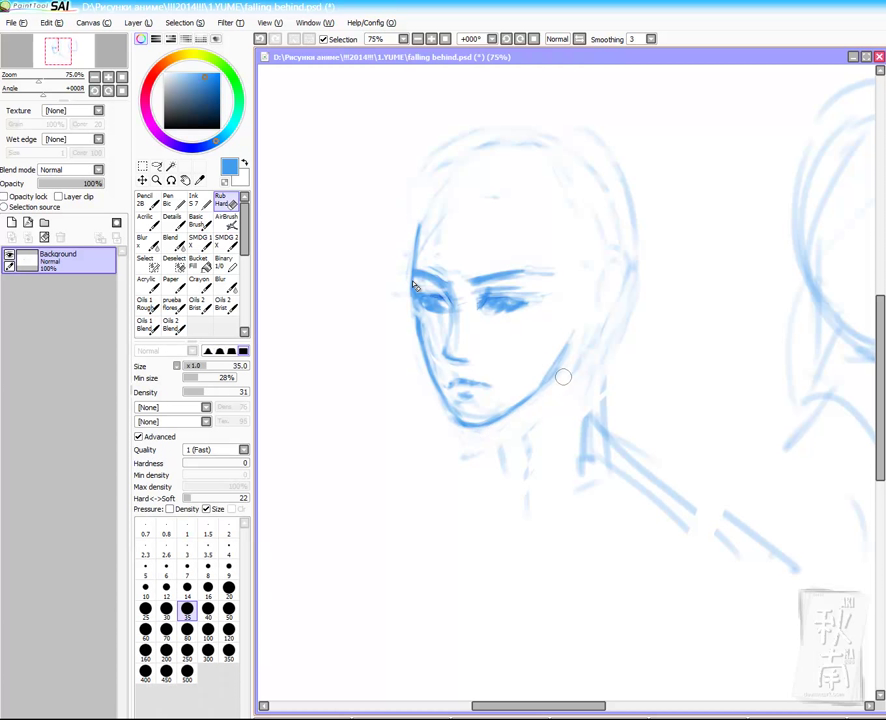
{"action": "key", "text": "ctrl+s"}
{"action": "key", "text": "b"}
{"action": "left_click_drag", "start_coordinate": [436, 200], "coordinate": [415, 248]}
Step: Sketch the front and back lines of the neck and soften them with the eraser
{"action": "left_click_drag", "start_coordinate": [493, 423], "coordinate": [506, 436]}
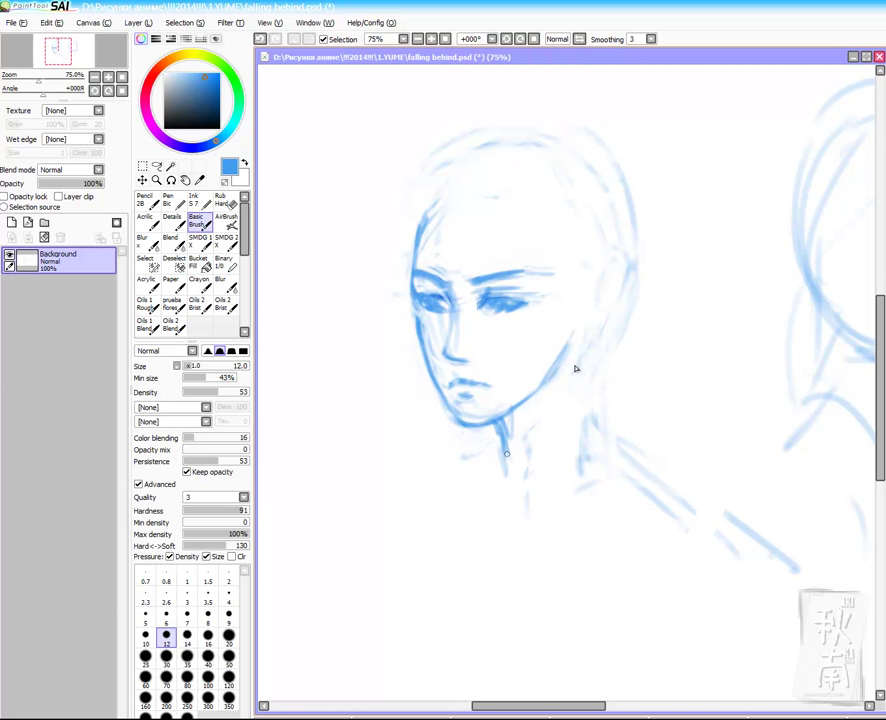
{"action": "left_click_drag", "start_coordinate": [577, 340], "coordinate": [580, 450]}
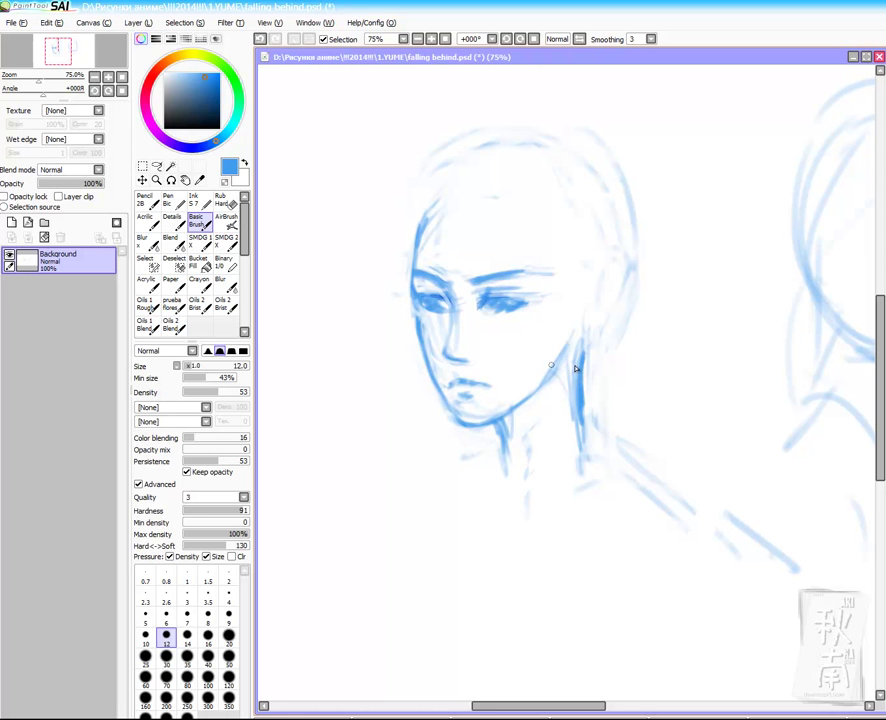
{"action": "key", "text": "e"}
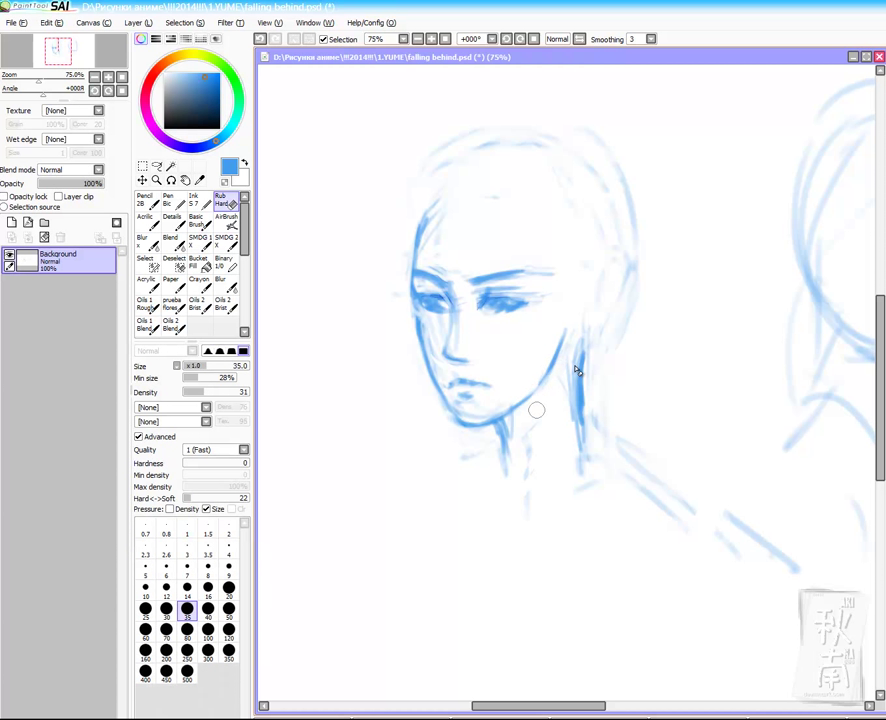
Step: Redraw the near eyebrow and refine the upper end of the jawline, alternating brush and eraser
{"action": "key", "text": "b"}
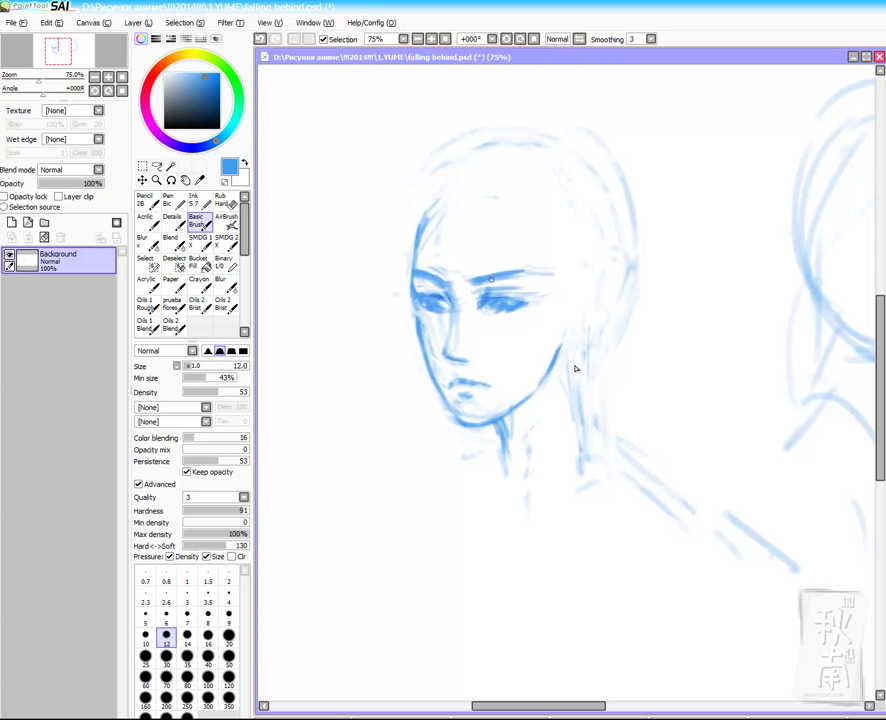
{"action": "key", "text": "e"}
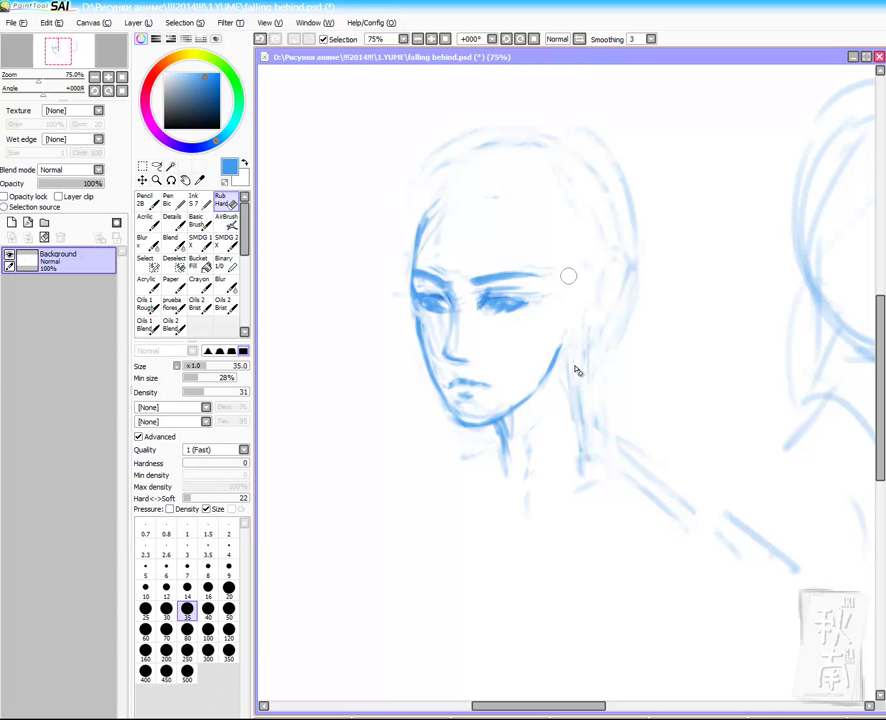
{"action": "key", "text": "b"}
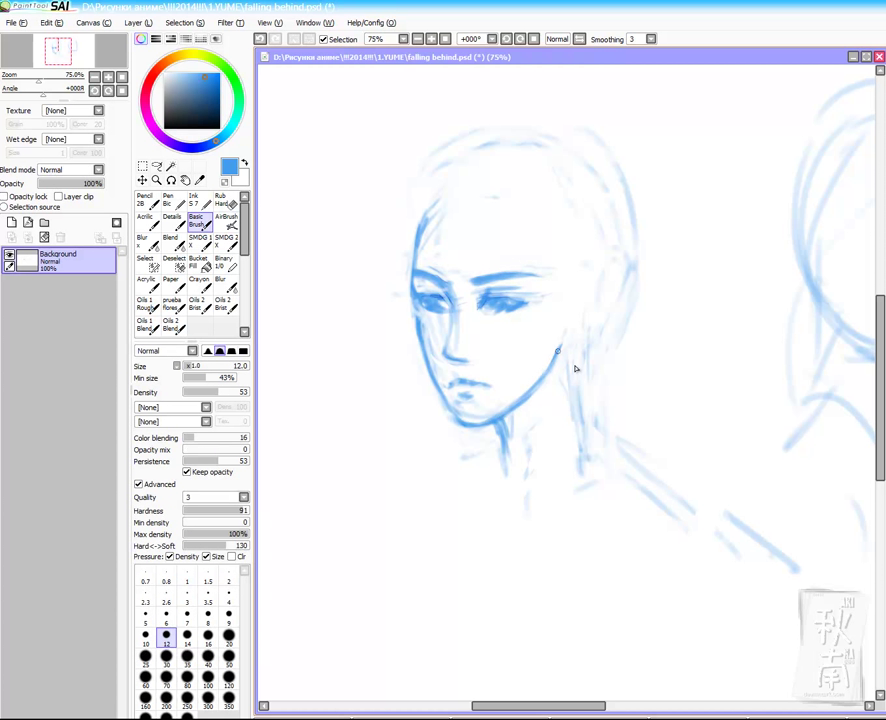
{"action": "key", "text": "e"}
{"action": "key", "text": "b"}
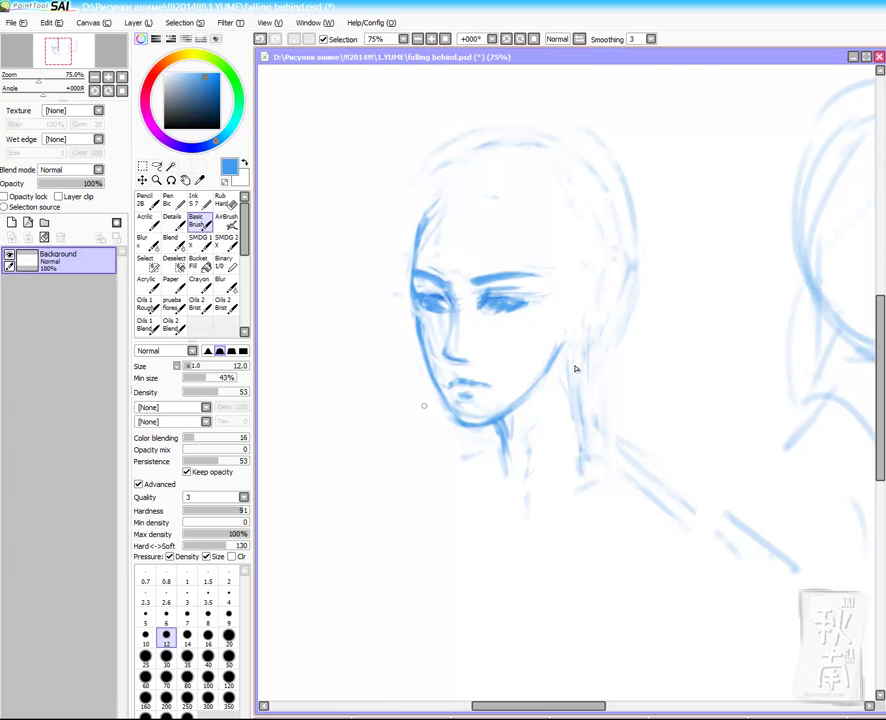
{"action": "key", "text": "e"}
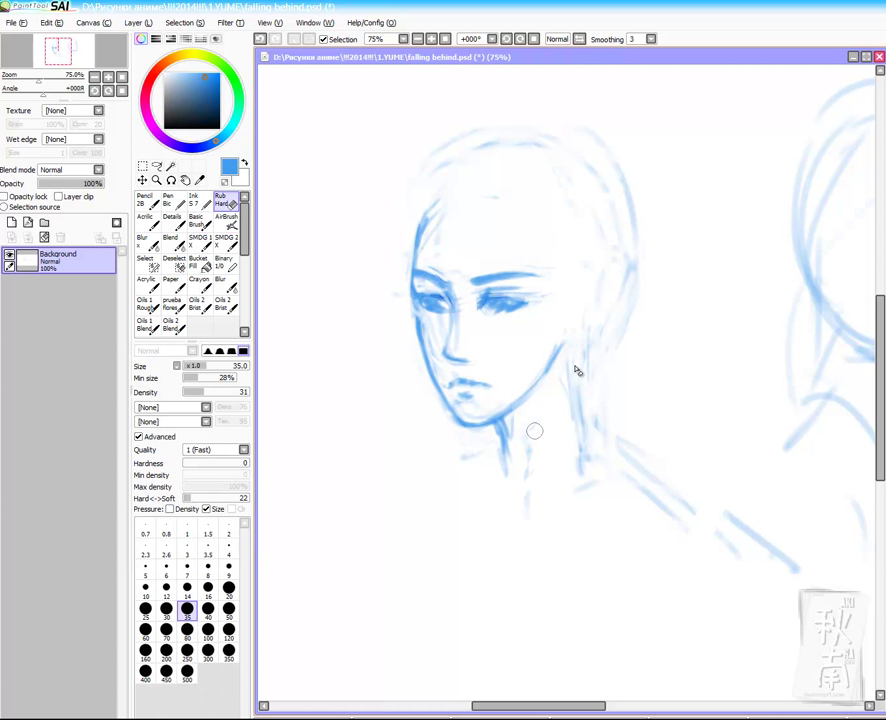
Step: Lasso the face above the mouth, compress it slightly downward from its upper edge, and deselect
{"action": "key", "text": "l"}
{"action": "mouse_move", "coordinate": [414, 382]}
{"action": "left_mouse_down"}
{"action": "mouse_move", "coordinate": [668, 274]}
{"action": "mouse_move", "coordinate": [350, 330]}
{"action": "left_mouse_up"}
{"action": "key", "text": "ctrl+t"}
{"action": "left_click_drag", "start_coordinate": [504, 177], "coordinate": [504, 189]}
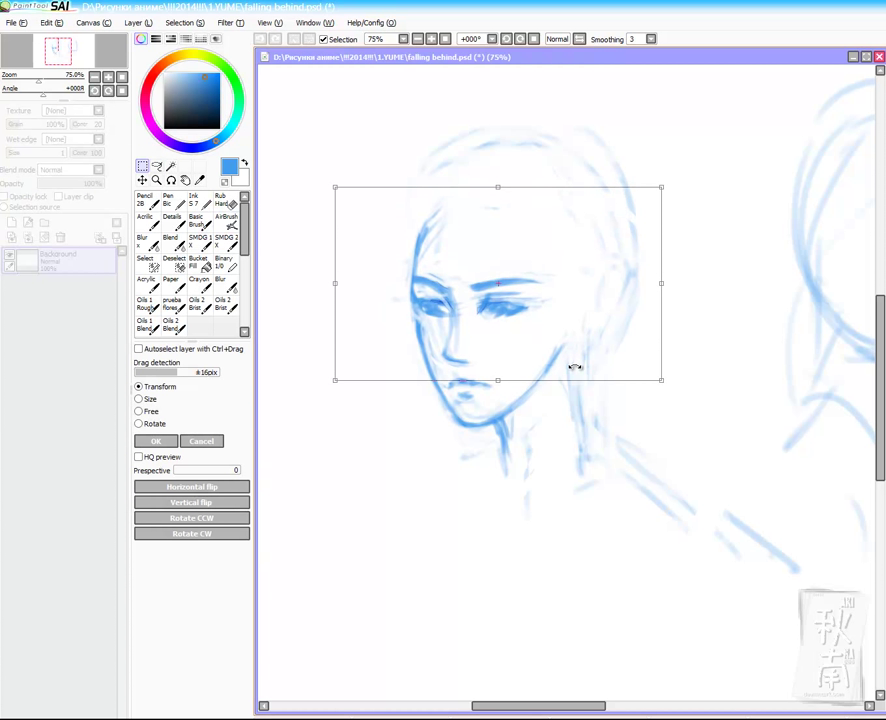
{"action": "key", "text": "Return"}
{"action": "key", "text": "ctrl+d"}
Step: Clean up the end of the jawline and draw the ear above it, alternating brush and eraser
{"action": "key", "text": "b"}
{"action": "key", "text": "e"}
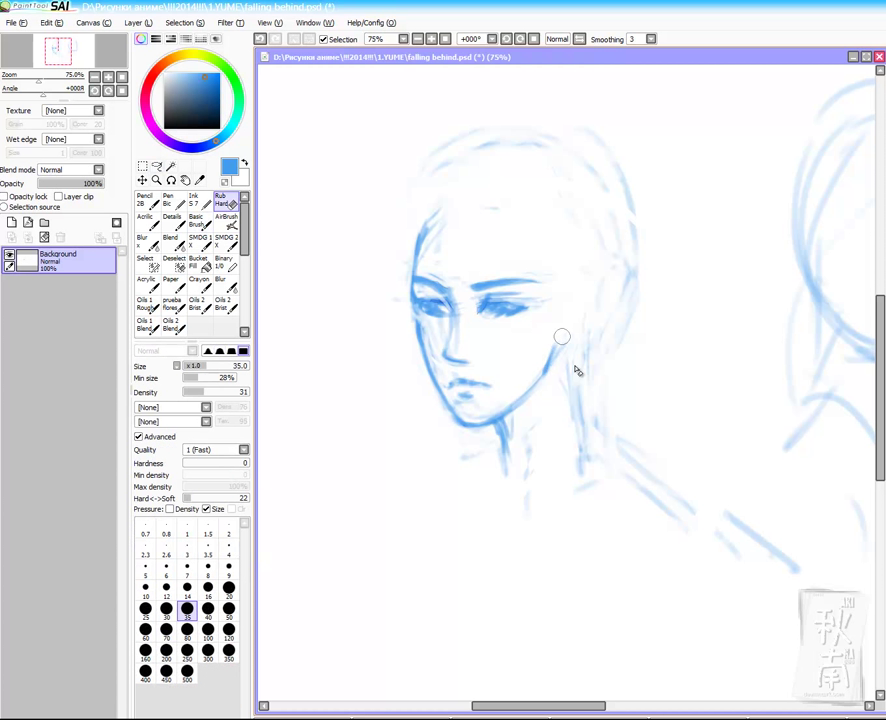
{"action": "key", "text": "b"}
{"action": "key", "text": "e"}
{"action": "key", "text": "b"}
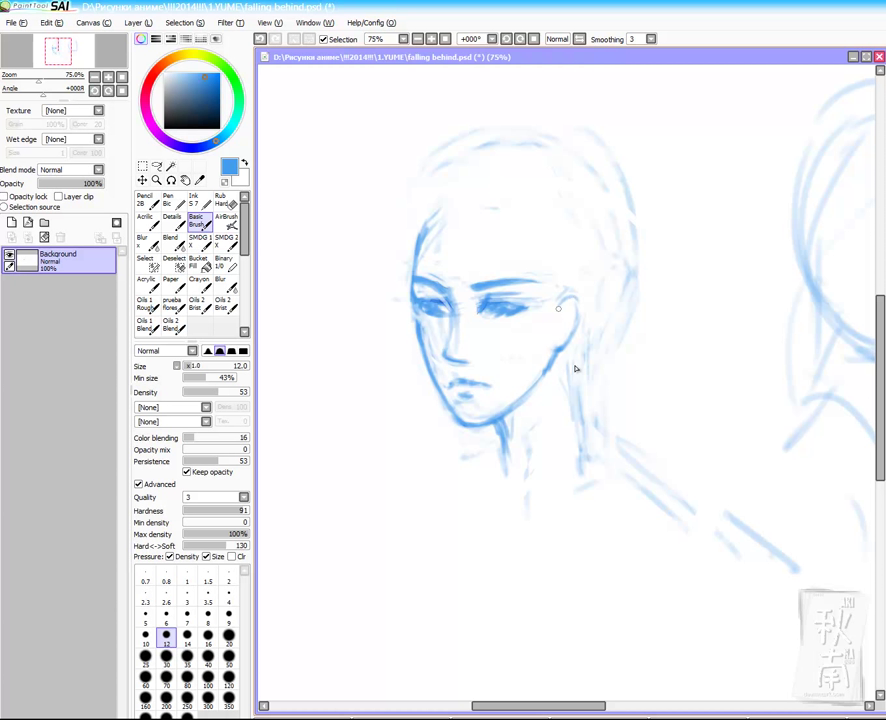
{"action": "key", "text": "e"}
{"action": "key", "text": "b"}
{"action": "key", "text": "e"}
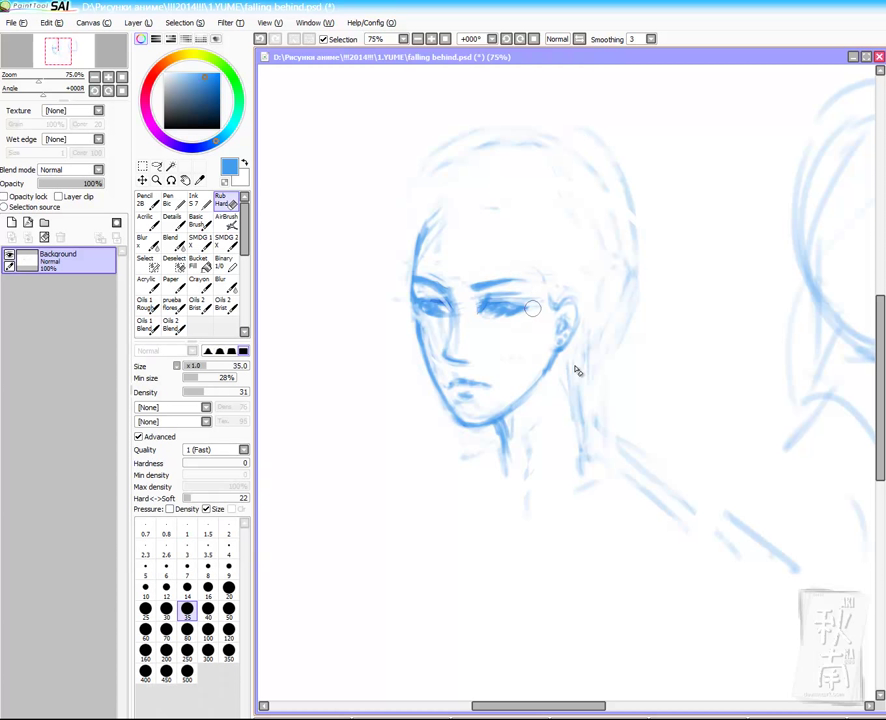
Step: Lasso the near eye, shift it slightly toward the nose with a transform, and deselect
{"action": "key", "text": "l"}
{"action": "left_click_drag", "start_coordinate": [534, 305], "coordinate": [539, 312]}
{"action": "key", "text": "ctrl+t"}
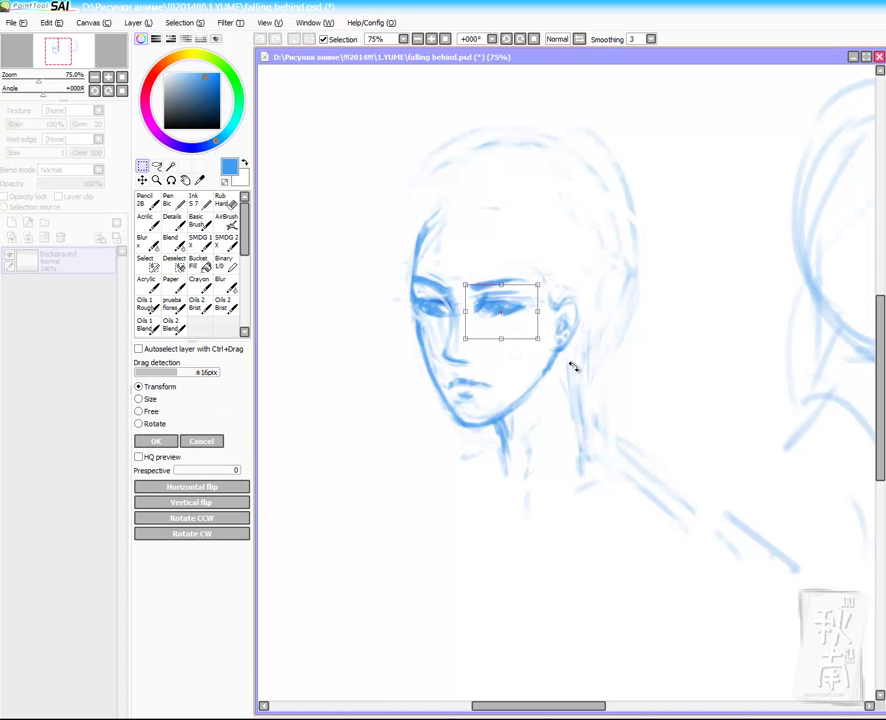
{"action": "key", "text": "Return"}
{"action": "key", "text": "ctrl+d"}
Step: Sketch the hairline, the swept-back hair above the ear, and the back line of the neck
{"action": "key", "text": "b"}
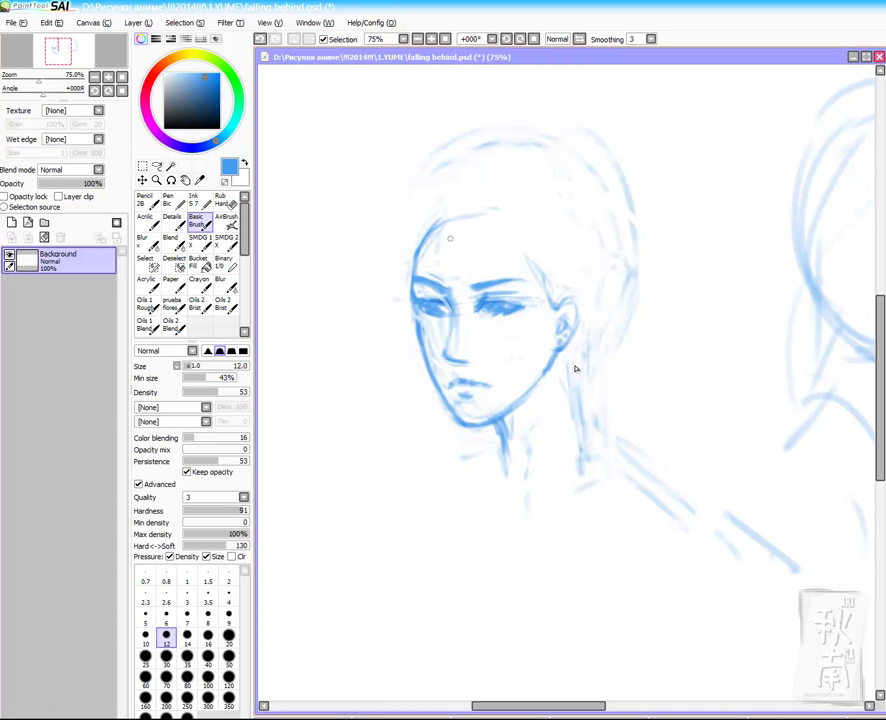
{"action": "mouse_move", "coordinate": [486, 210]}
{"action": "left_mouse_down"}
{"action": "mouse_move", "coordinate": [560, 306]}
{"action": "mouse_move", "coordinate": [572, 290]}
{"action": "mouse_move", "coordinate": [577, 243]}
{"action": "mouse_move", "coordinate": [583, 274]}
{"action": "mouse_move", "coordinate": [594, 254]}
{"action": "mouse_move", "coordinate": [569, 260]}
{"action": "mouse_move", "coordinate": [602, 234]}
{"action": "mouse_move", "coordinate": [602, 282]}
{"action": "left_mouse_up"}
{"action": "left_click_drag", "start_coordinate": [568, 354], "coordinate": [575, 418]}
Step: Erase the front neck line and redraw it as a short stroke under the chin
{"action": "key", "text": "e"}
{"action": "left_click_drag", "start_coordinate": [502, 423], "coordinate": [509, 470]}
{"action": "key", "text": "b"}
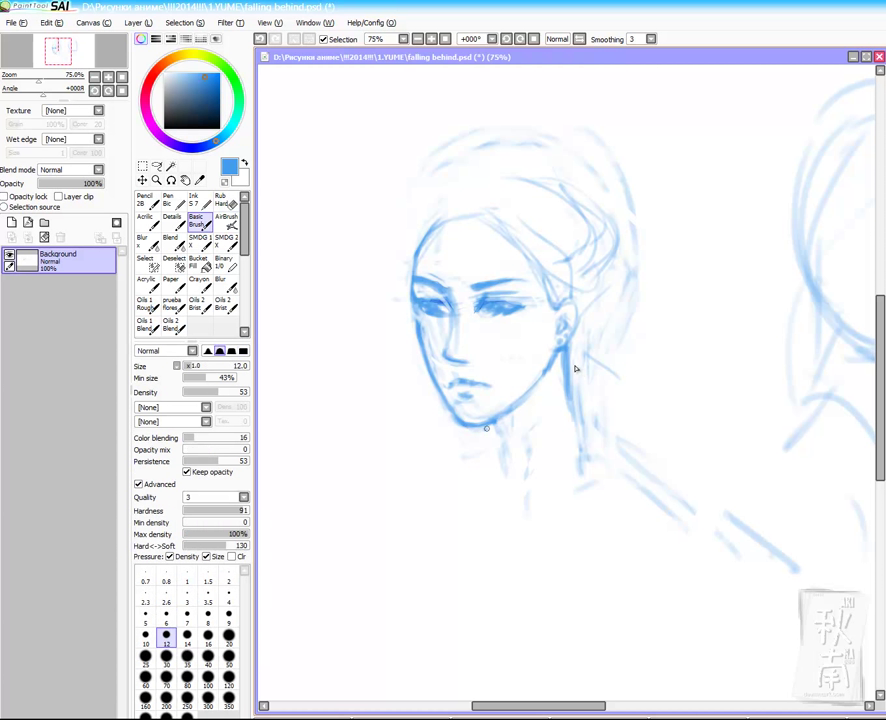
{"action": "key", "text": "e"}
Step: Lasso the mouth, chin and upper neck, move them slightly upward with a transform, and deselect
{"action": "key", "text": "l"}
{"action": "left_click_drag", "start_coordinate": [577, 370], "coordinate": [590, 376]}
{"action": "key", "text": "ctrl+t"}
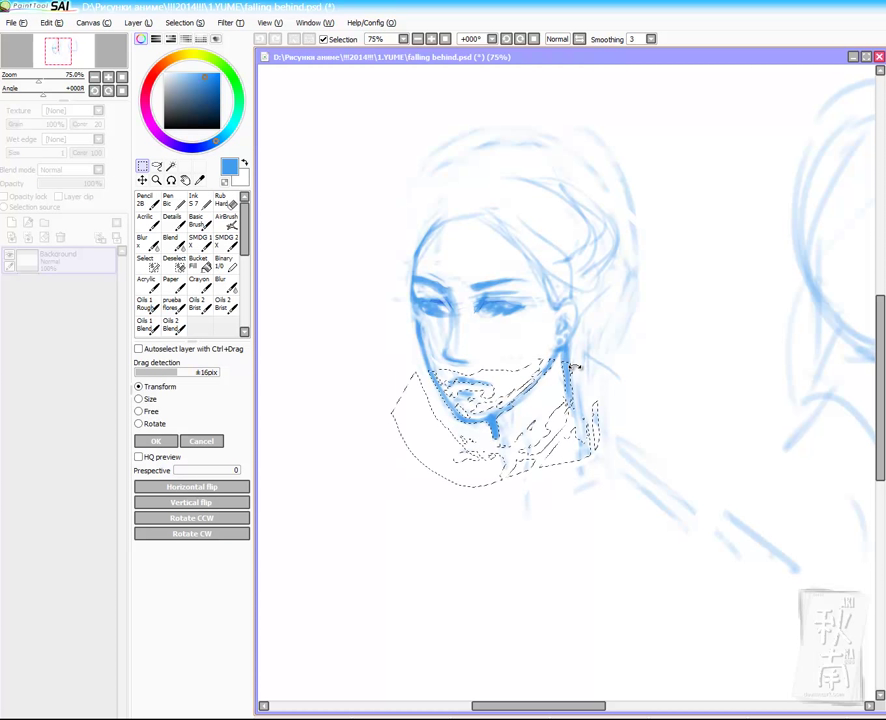
{"action": "key", "text": "Return"}
{"action": "key", "text": "ctrl+d"}
Step: Lasso the ear and back of the head, narrow that area horizontally with a transform, and deselect
{"action": "mouse_move", "coordinate": [495, 212]}
{"action": "left_mouse_down"}
{"action": "mouse_move", "coordinate": [537, 450]}
{"action": "mouse_move", "coordinate": [495, 205]}
{"action": "left_mouse_up"}
{"action": "key", "text": "ctrl+t"}
{"action": "left_click_drag", "start_coordinate": [655, 304], "coordinate": [642, 304]}
{"action": "key", "text": "Return"}
{"action": "key", "text": "ctrl+d"}
Step: Clean up the transformed edges and redraw the jawline from the chin toward the ear
{"action": "key", "text": "e"}
{"action": "key", "text": "b"}
{"action": "left_click_drag", "start_coordinate": [497, 413], "coordinate": [538, 376]}
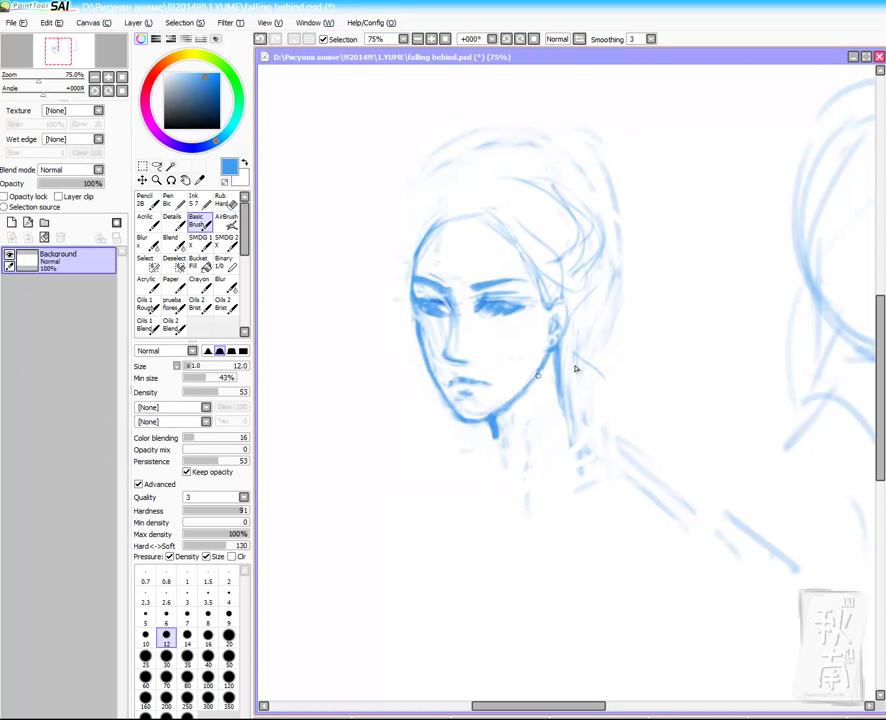
{"action": "key", "text": "e"}
Step: Lasso the chin and neck area, shorten it slightly from its lower edge, and deselect
{"action": "key", "text": "l"}
{"action": "mouse_move", "coordinate": [406, 368]}
{"action": "left_mouse_down"}
{"action": "mouse_move", "coordinate": [460, 375]}
{"action": "mouse_move", "coordinate": [392, 374]}
{"action": "left_mouse_up"}
{"action": "key", "text": "ctrl+t"}
{"action": "left_click_drag", "start_coordinate": [497, 475], "coordinate": [497, 468]}
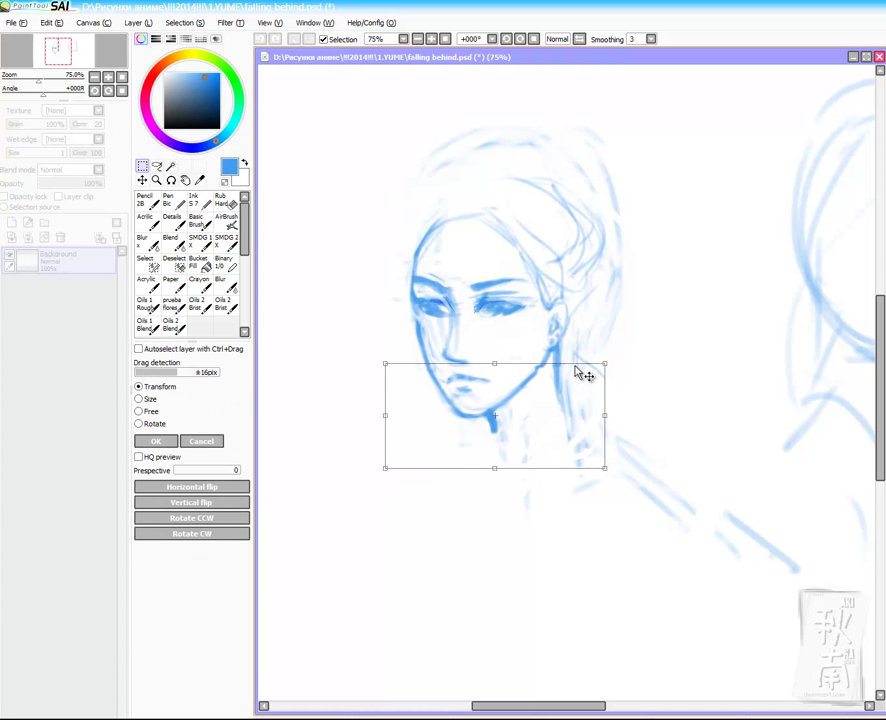
{"action": "key", "text": "Return"}
{"action": "key", "text": "ctrl+d"}
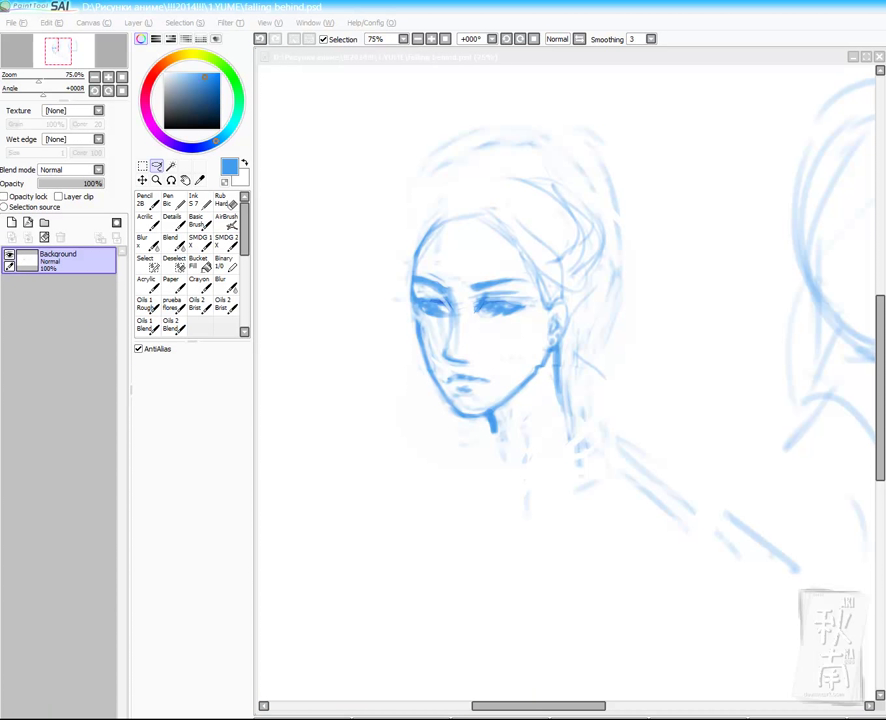
Step: Clean the jawline below the ear, refine the irises of both eyes, and shorten the mouth line
{"action": "key", "text": "e"}
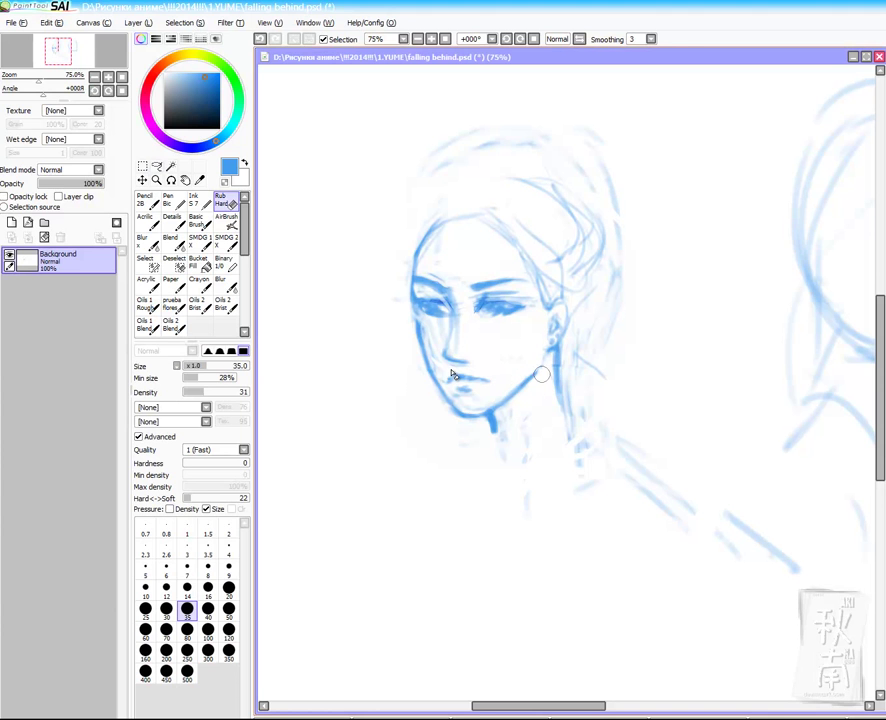
{"action": "key", "text": "b"}
{"action": "key", "text": "e"}
{"action": "key", "text": "b"}
{"action": "key", "text": "e"}
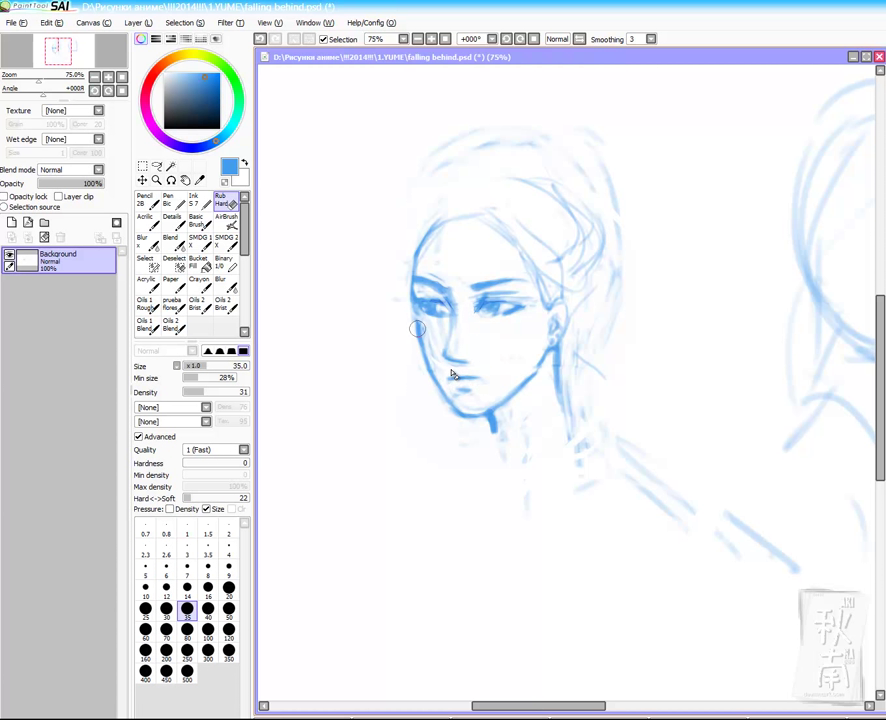
Step: Thin the far cheek contour, redraw the mouth line, and add a lower-lip shadow
{"action": "key", "text": "b"}
{"action": "key", "text": "e"}
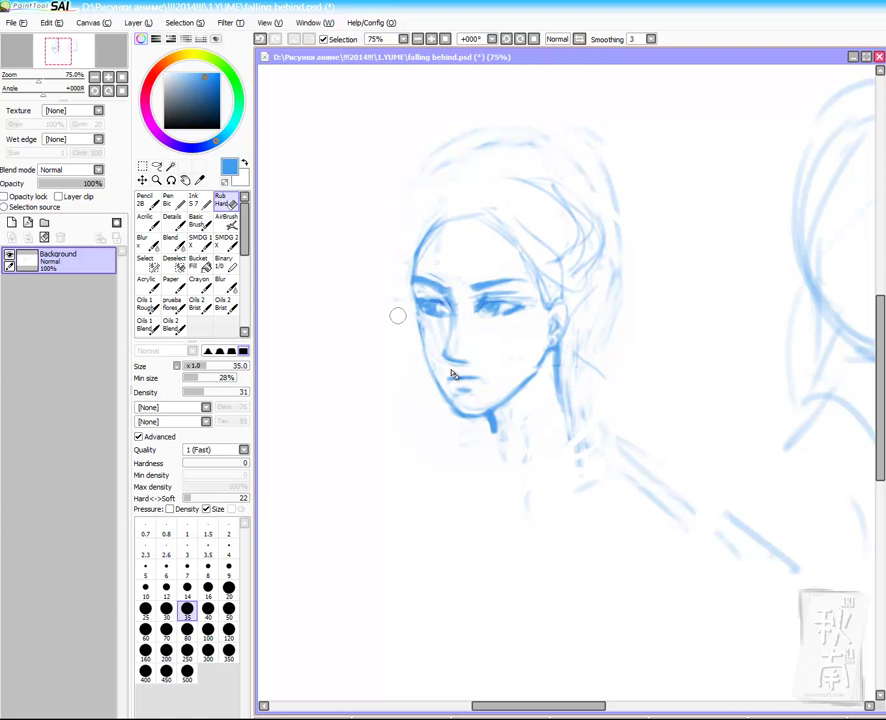
{"action": "key", "text": "b"}
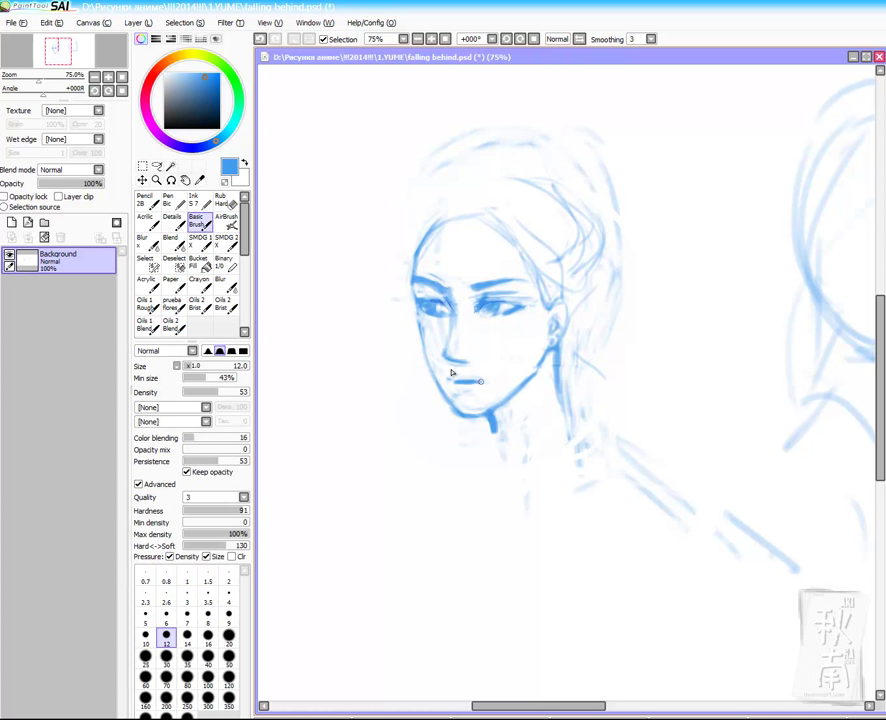
{"action": "key", "text": "e"}
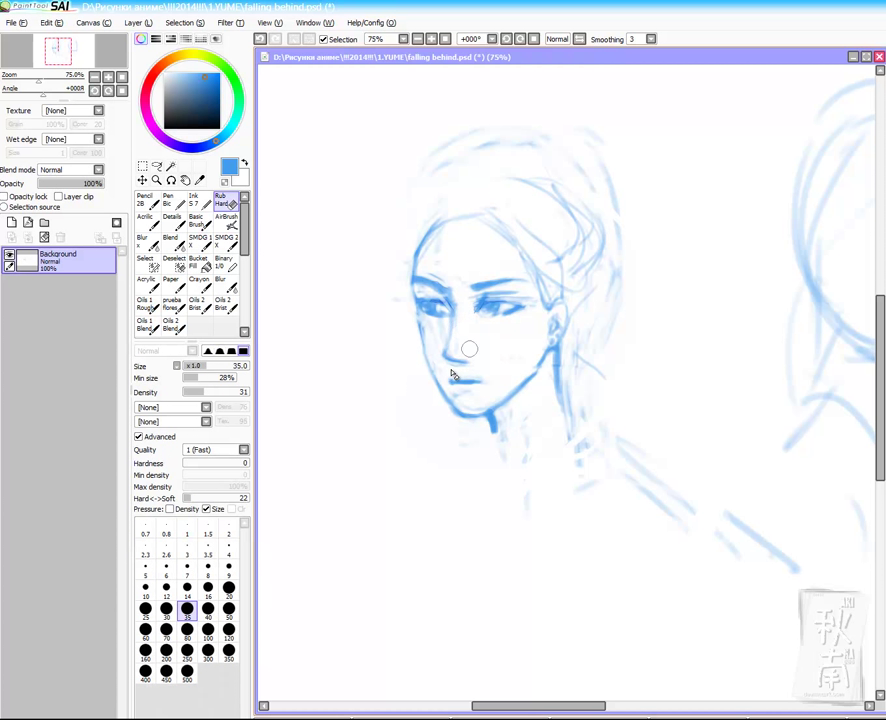
{"action": "key", "text": "b"}
{"action": "left_click_drag", "start_coordinate": [462, 393], "coordinate": [465, 393]}
Step: Lasso the mouth and chin, transform them slightly upward, and clean up the jaw and neck lines
{"action": "key", "text": "l"}
{"action": "mouse_move", "coordinate": [416, 373]}
{"action": "left_mouse_down"}
{"action": "mouse_move", "coordinate": [572, 355]}
{"action": "mouse_move", "coordinate": [410, 380]}
{"action": "mouse_move", "coordinate": [452, 372]}
{"action": "left_mouse_up"}
{"action": "key", "text": "ctrl+t"}
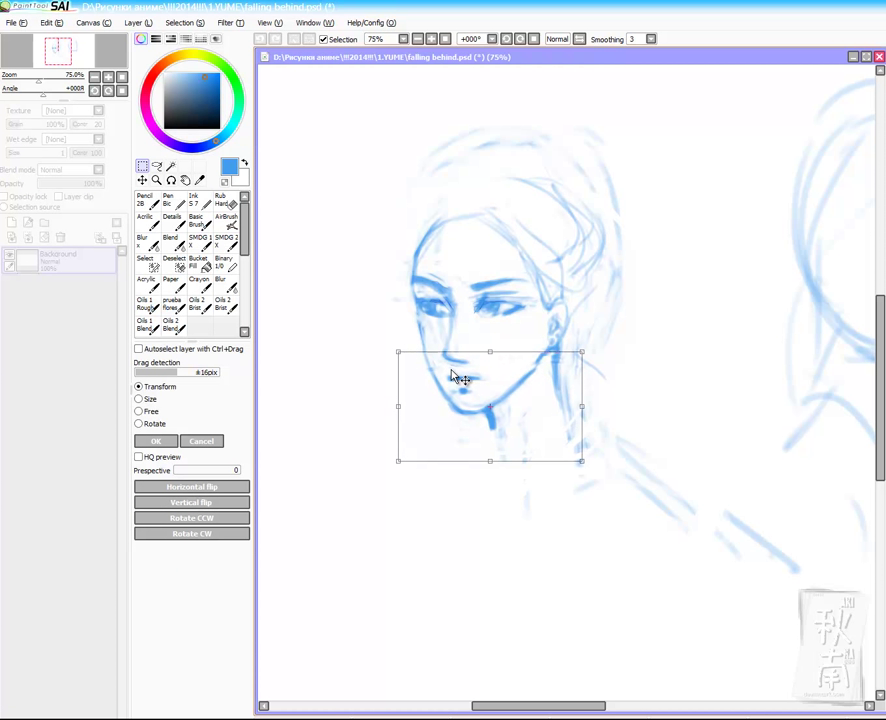
{"action": "key", "text": "Return"}
{"action": "key", "text": "e"}
{"action": "key", "text": "b"}
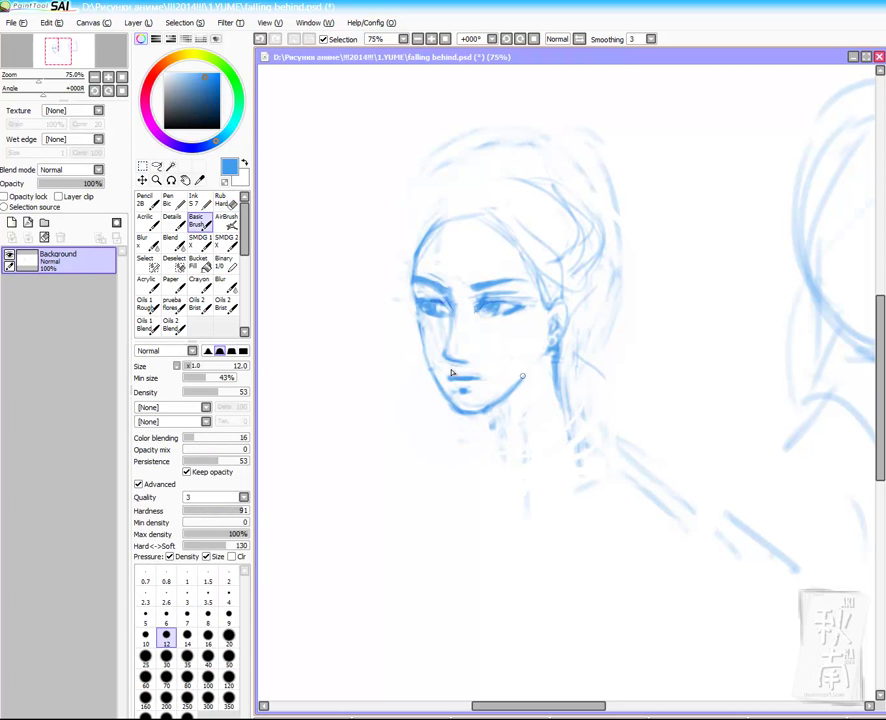
Step: Lasso the near eye with its eyebrow, adjust their placement with a transform, and deselect
{"action": "key", "text": "l"}
{"action": "left_click_drag", "start_coordinate": [458, 268], "coordinate": [468, 340]}
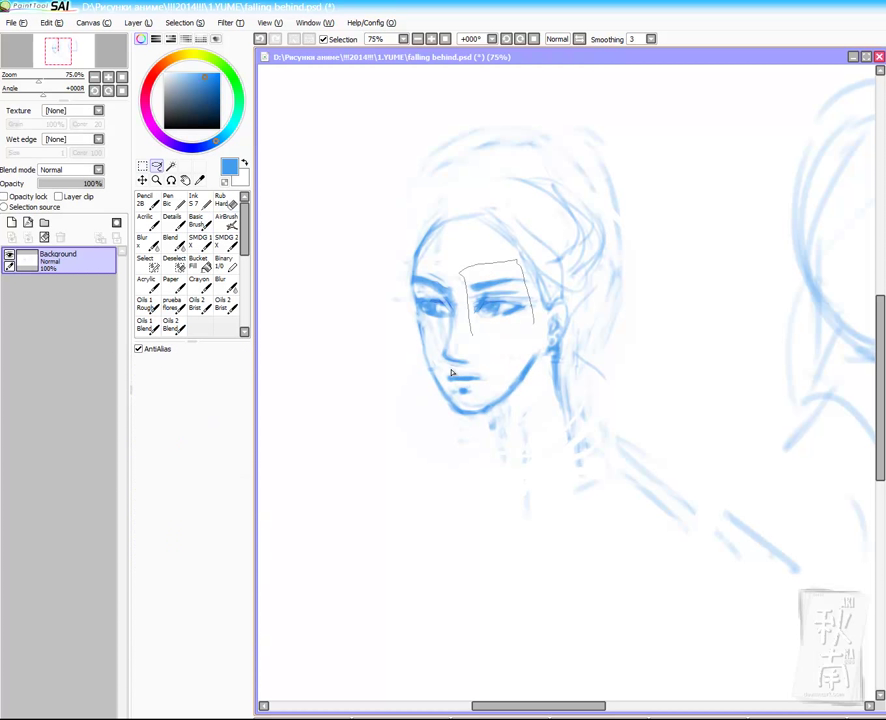
{"action": "key", "text": "ctrl+t"}
{"action": "key", "text": "Return"}
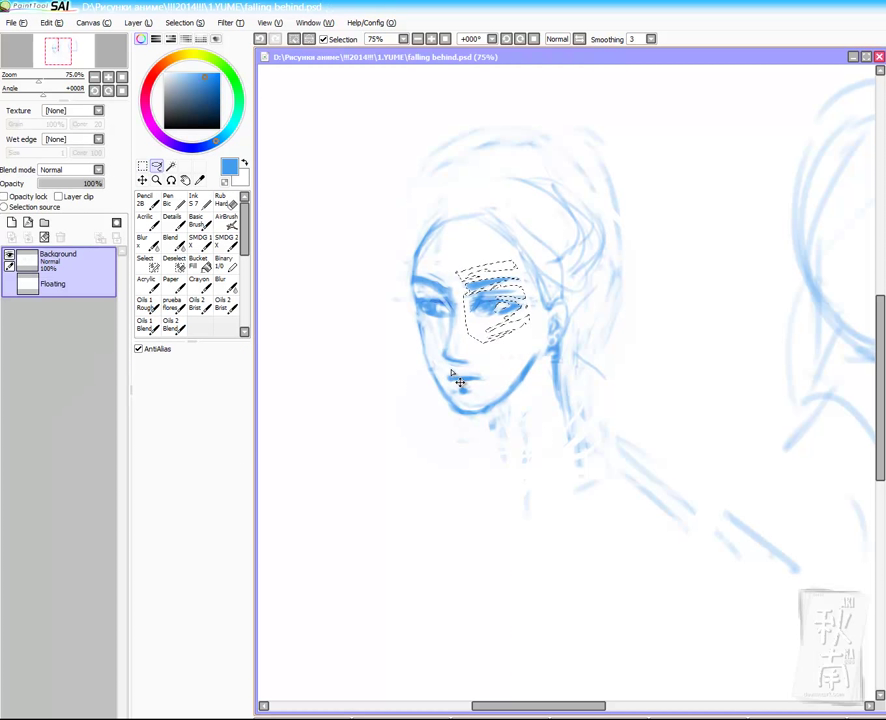
{"action": "key", "text": "ctrl+d"}
Step: Lasso the head above the mouth, adjust it with a transform, undo that, and transform it again
{"action": "left_click_drag", "start_coordinate": [451, 372], "coordinate": [459, 376]}
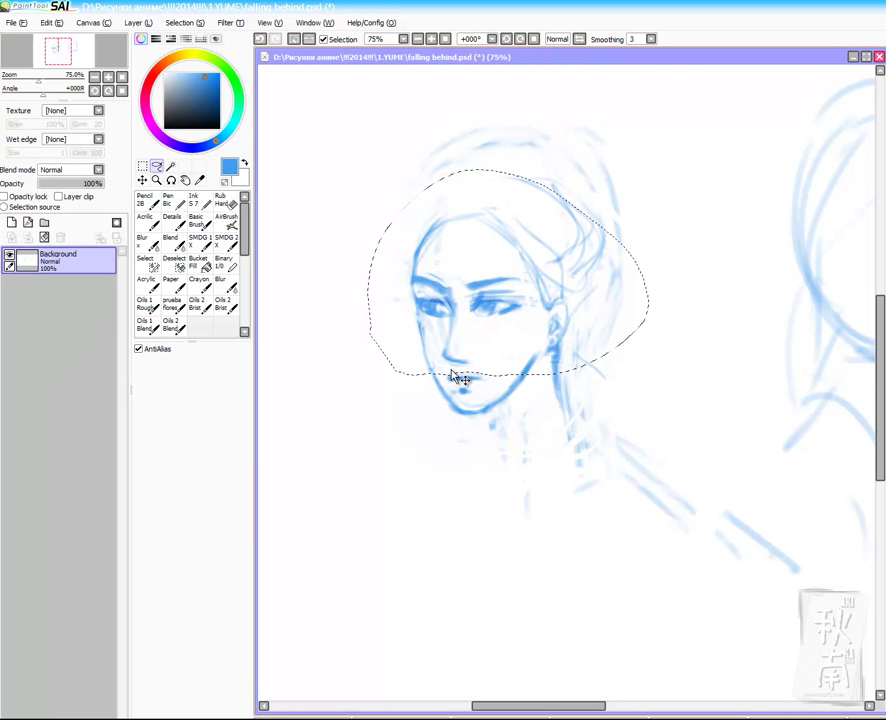
{"action": "key", "text": "ctrl+t"}
{"action": "key", "text": "Return"}
{"action": "key", "text": "ctrl+d"}
{"action": "key", "text": "ctrl+z"}
{"action": "key", "text": "ctrl+t"}
{"action": "key", "text": "Return"}
{"action": "key", "text": "ctrl+d"}
Step: Fade the whole head sketch to a faint guide with the Rub Hard eraser at size 500, and return to the Basic Brush
{"action": "left_click", "coordinate": [227, 200]}
{"action": "left_click", "coordinate": [189, 674]}
{"action": "left_click_drag", "start_coordinate": [505, 233], "coordinate": [480, 430]}
{"action": "left_click", "coordinate": [200, 222]}
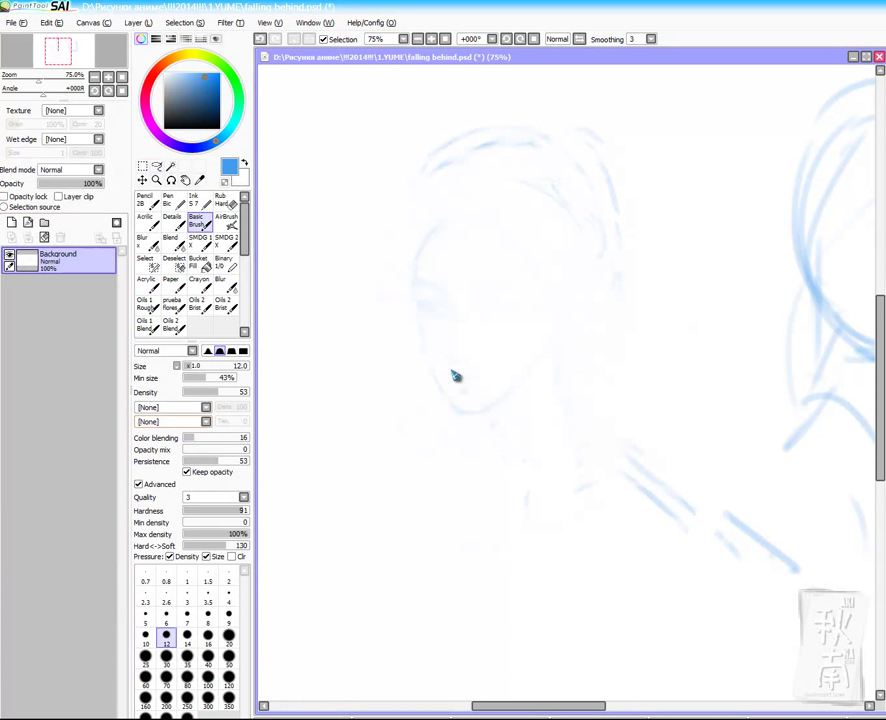
Step: Undo the stray stroke, add a new layer, and move the Background layer above it
{"action": "left_click_drag", "start_coordinate": [433, 263], "coordinate": [431, 281]}
{"action": "key", "text": "ctrl+z"}
{"action": "left_click", "coordinate": [11, 222]}
{"action": "left_click_drag", "start_coordinate": [62, 290], "coordinate": [62, 254]}
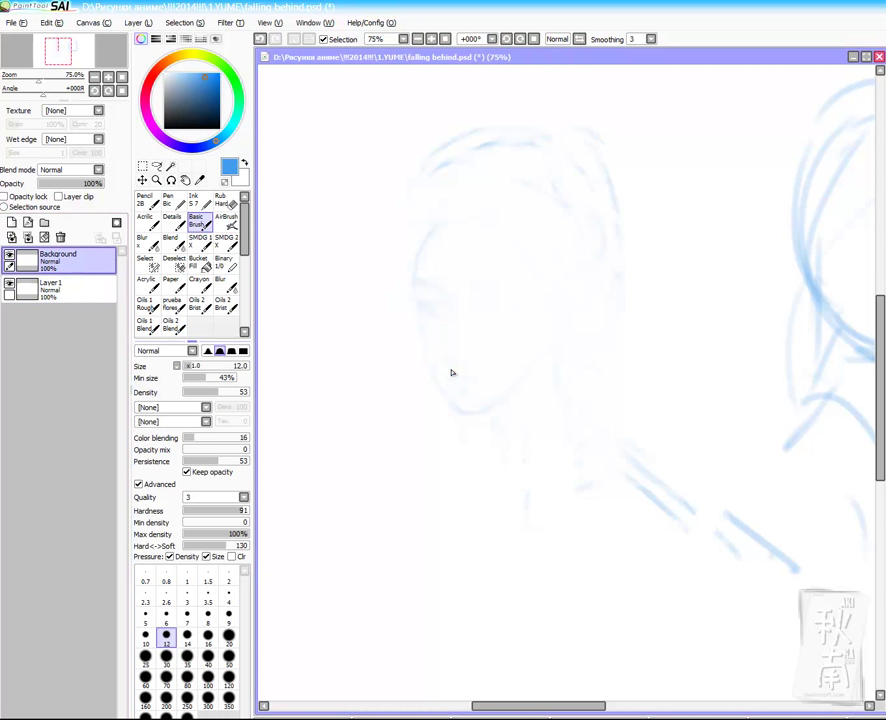
Step: Sketch a new head oval with the face contour, jawline and chin over the faint guide using the Basic Brush
{"action": "left_click_drag", "start_coordinate": [409, 233], "coordinate": [443, 398]}
{"action": "mouse_move", "coordinate": [406, 256]}
{"action": "left_mouse_down"}
{"action": "mouse_move", "coordinate": [452, 410]}
{"action": "mouse_move", "coordinate": [443, 413]}
{"action": "left_mouse_up"}
{"action": "left_click_drag", "start_coordinate": [460, 418], "coordinate": [553, 347]}
{"action": "left_click_drag", "start_coordinate": [457, 411], "coordinate": [553, 344]}
{"action": "left_click_drag", "start_coordinate": [452, 414], "coordinate": [401, 308]}
{"action": "left_click_drag", "start_coordinate": [403, 250], "coordinate": [550, 350]}
{"action": "mouse_move", "coordinate": [424, 236]}
{"action": "left_mouse_down"}
{"action": "mouse_move", "coordinate": [490, 197]}
{"action": "mouse_move", "coordinate": [555, 218]}
{"action": "left_mouse_up"}
{"action": "left_click_drag", "start_coordinate": [577, 215], "coordinate": [541, 364]}
{"action": "left_click_drag", "start_coordinate": [478, 415], "coordinate": [485, 450]}
{"action": "mouse_move", "coordinate": [407, 285]}
{"action": "left_mouse_down"}
{"action": "mouse_move", "coordinate": [431, 400]}
{"action": "mouse_move", "coordinate": [448, 411]}
{"action": "left_mouse_up"}
Step: Draw construction lines for the face's centre, eye level and side plane, and mark the nose
{"action": "left_click_drag", "start_coordinate": [403, 248], "coordinate": [516, 177]}
{"action": "left_click_drag", "start_coordinate": [437, 207], "coordinate": [470, 428]}
{"action": "left_click_drag", "start_coordinate": [432, 186], "coordinate": [466, 465]}
{"action": "left_click_drag", "start_coordinate": [420, 302], "coordinate": [586, 298]}
{"action": "left_click_drag", "start_coordinate": [512, 188], "coordinate": [540, 365]}
{"action": "left_click_drag", "start_coordinate": [550, 194], "coordinate": [526, 298]}
{"action": "mouse_move", "coordinate": [405, 289]}
{"action": "left_mouse_down"}
{"action": "mouse_move", "coordinate": [432, 312]}
{"action": "mouse_move", "coordinate": [444, 363]}
{"action": "left_mouse_up"}
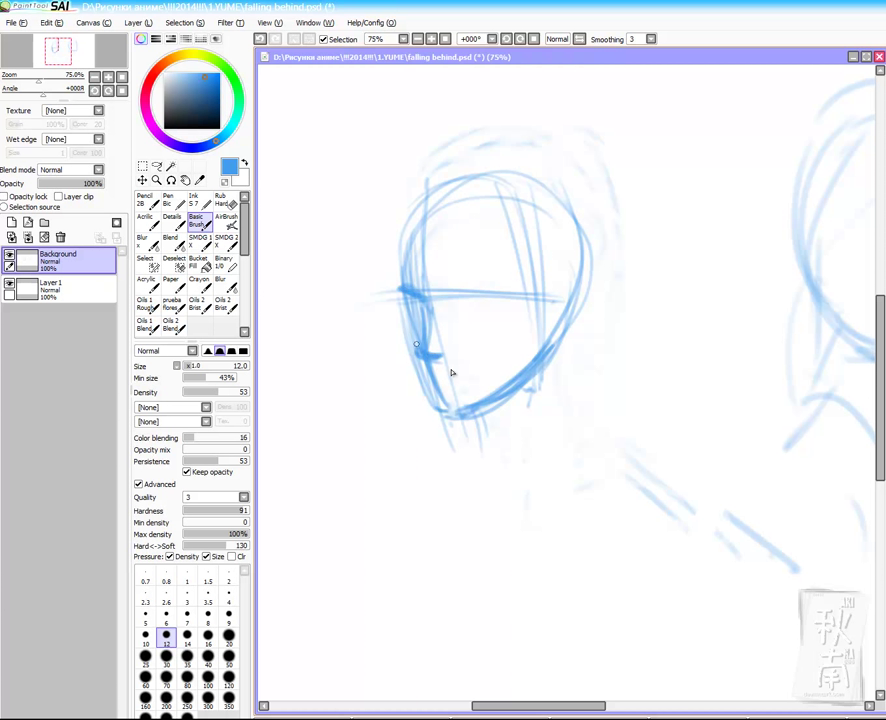
Step: Sketch the eyebrows, both eyes, nose and mouth, lightening excess lines with the Rub Hard eraser
{"action": "left_click_drag", "start_coordinate": [402, 291], "coordinate": [533, 290]}
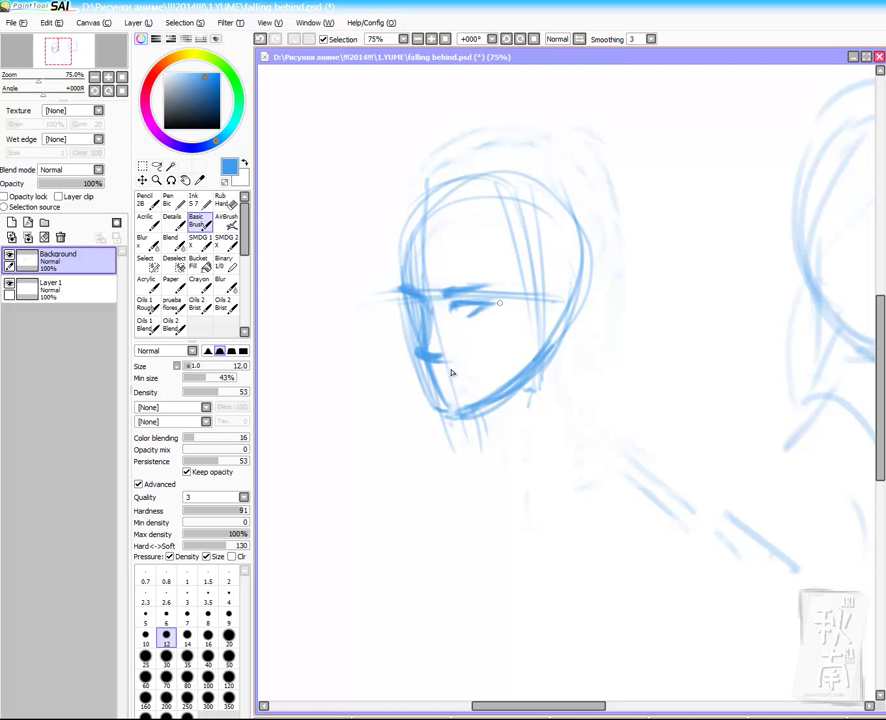
{"action": "key", "text": "e"}
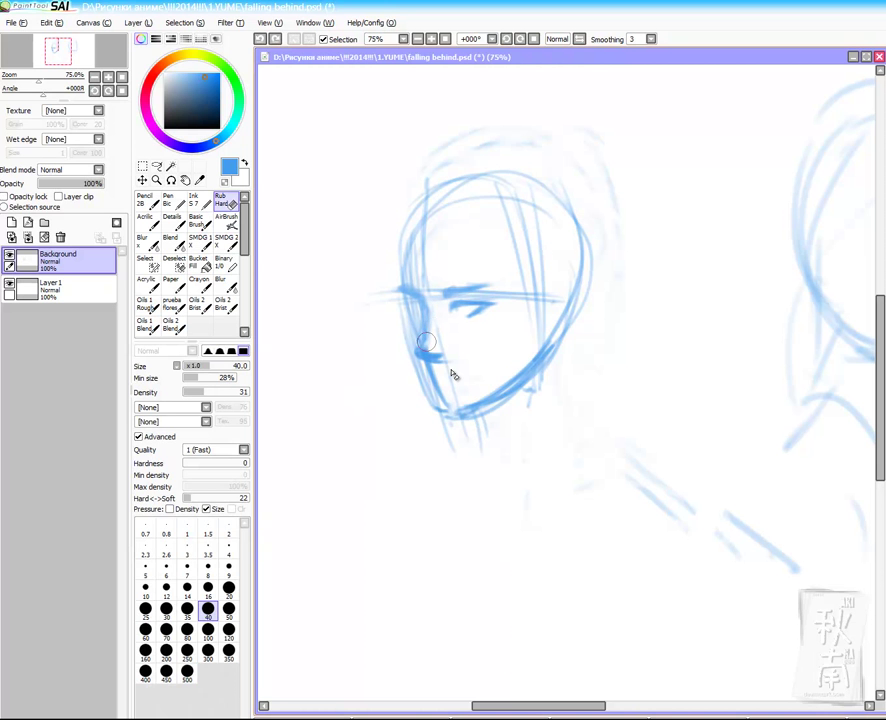
{"action": "key", "text": "b"}
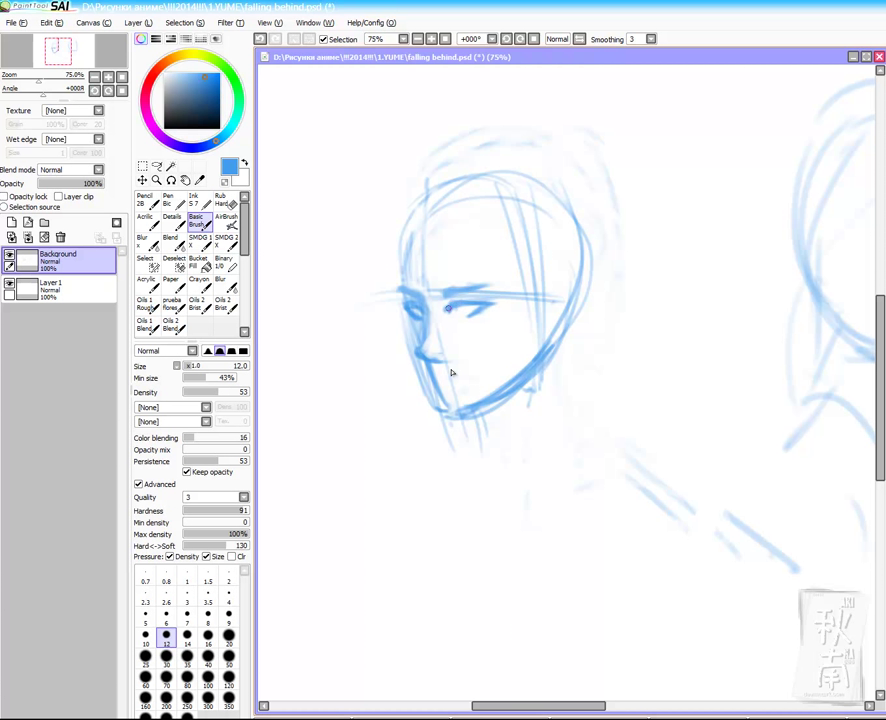
{"action": "key", "text": "e"}
{"action": "key", "text": "b"}
{"action": "key", "text": "e"}
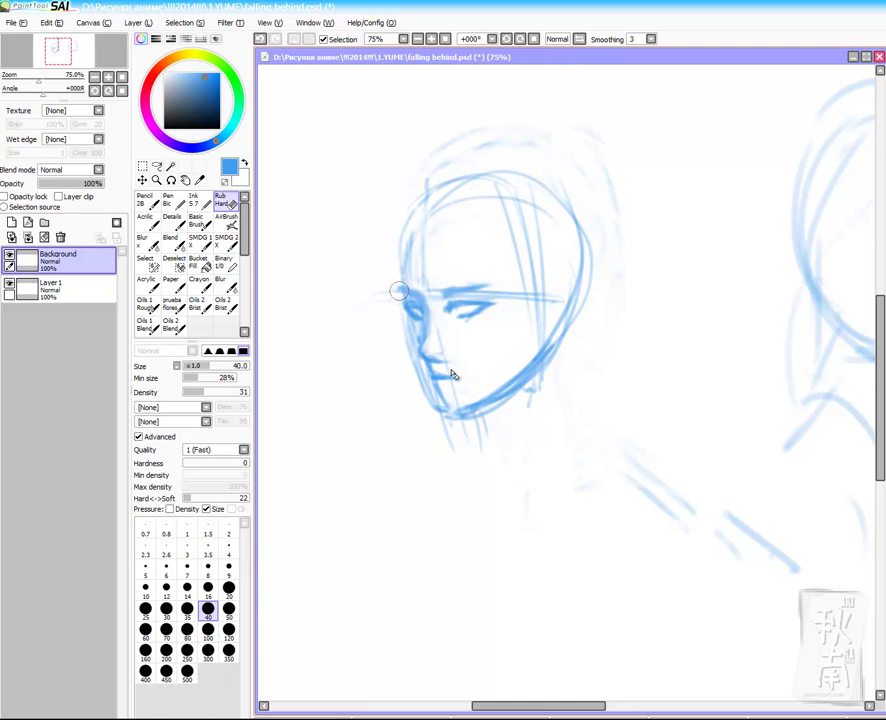
{"action": "key", "text": "b"}
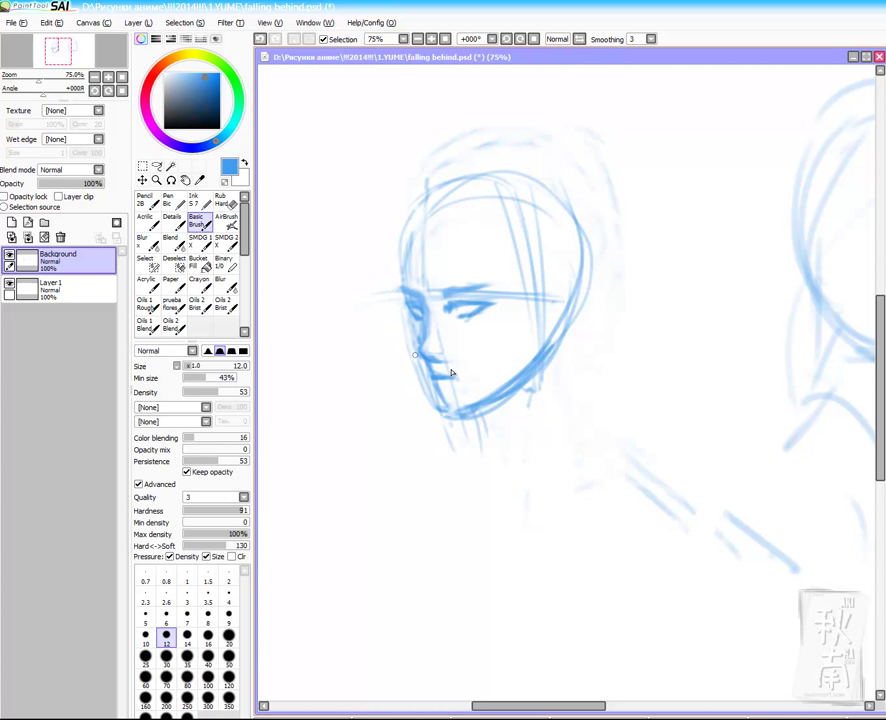
Step: Lighten the lower face outline with the eraser and redraw a cleaner jawline from the chin upward
{"action": "key", "text": "e"}
{"action": "left_click_drag", "start_coordinate": [420, 382], "coordinate": [514, 356]}
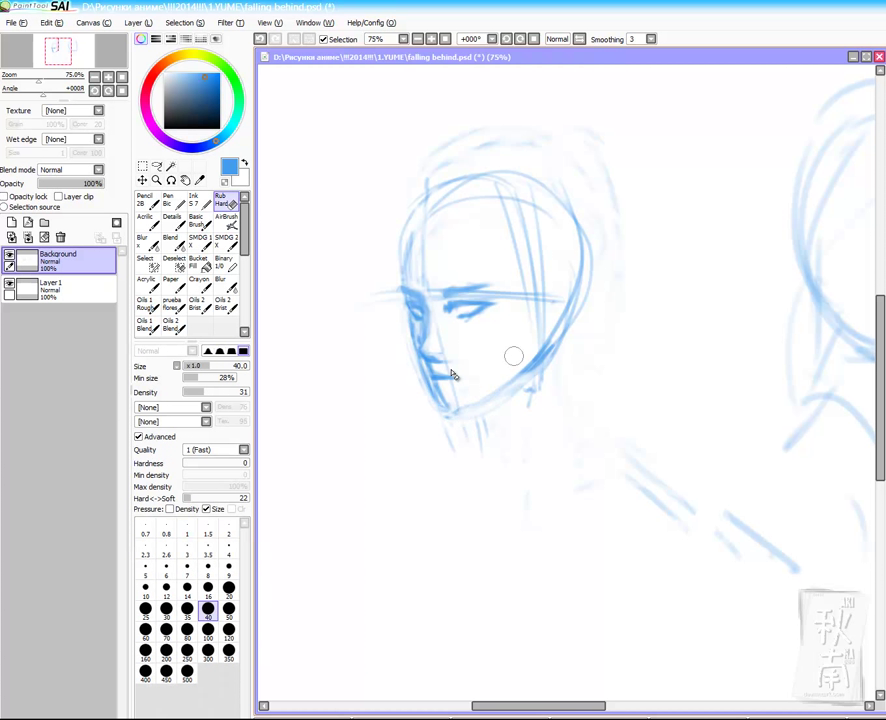
{"action": "key", "text": "b"}
{"action": "mouse_move", "coordinate": [449, 404]}
{"action": "left_mouse_down"}
{"action": "mouse_move", "coordinate": [517, 374]}
{"action": "mouse_move", "coordinate": [530, 353]}
{"action": "left_mouse_up"}
Step: Lasso the head above the neck, scale it down slightly with a transform, deselect, and save the file
{"action": "key", "text": "l"}
{"action": "mouse_move", "coordinate": [356, 248]}
{"action": "left_mouse_down"}
{"action": "mouse_move", "coordinate": [490, 91]}
{"action": "mouse_move", "coordinate": [340, 246]}
{"action": "left_mouse_up"}
{"action": "key", "text": "ctrl+t"}
{"action": "left_click_drag", "start_coordinate": [658, 90], "coordinate": [637, 109]}
{"action": "left_click_drag", "start_coordinate": [455, 377], "coordinate": [457, 379]}
{"action": "left_click_drag", "start_coordinate": [322, 258], "coordinate": [326, 258]}
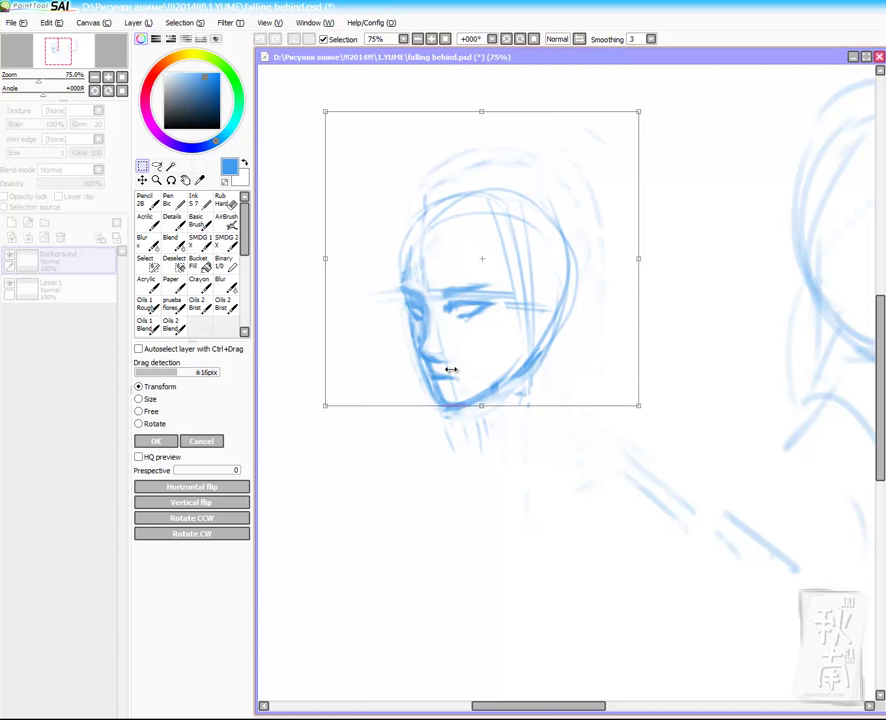
{"action": "key", "text": "Return"}
{"action": "key", "text": "ctrl+d"}
{"action": "key", "text": "ctrl+s"}
Step: Lasso the eye and brow area and shift it slightly downward with a transform
{"action": "left_click", "coordinate": [484, 296]}
{"action": "left_click_drag", "start_coordinate": [376, 339], "coordinate": [392, 342]}
{"action": "left_click_drag", "start_coordinate": [483, 295], "coordinate": [488, 302]}
{"action": "key", "text": "ctrl+t"}
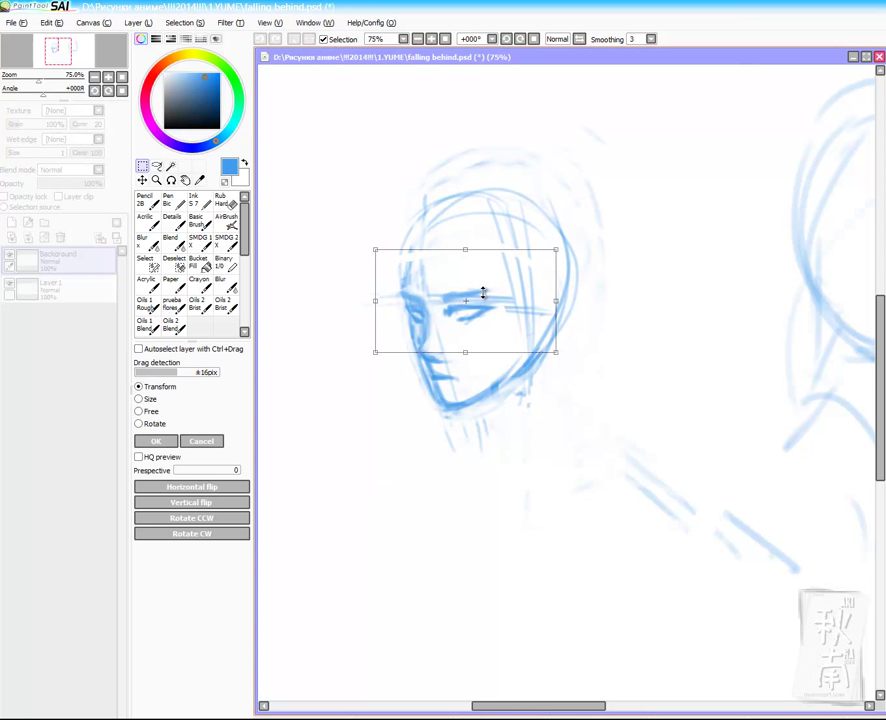
{"action": "key", "text": "Return"}
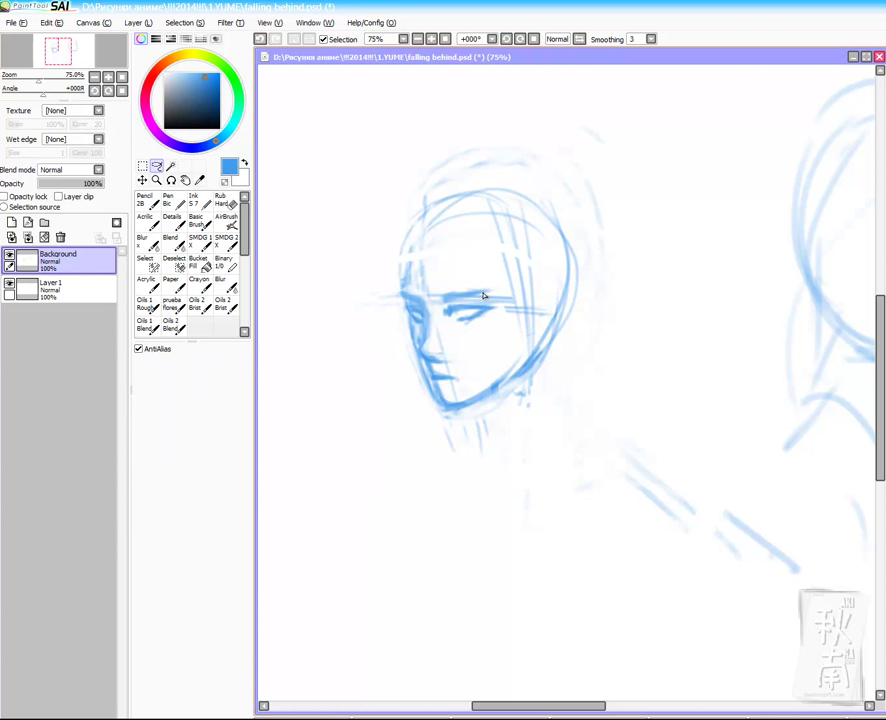
Step: Darken and refine the near eye, nose and arched eyebrow, alternating the Basic Brush with the eraser
{"action": "key", "text": "b"}
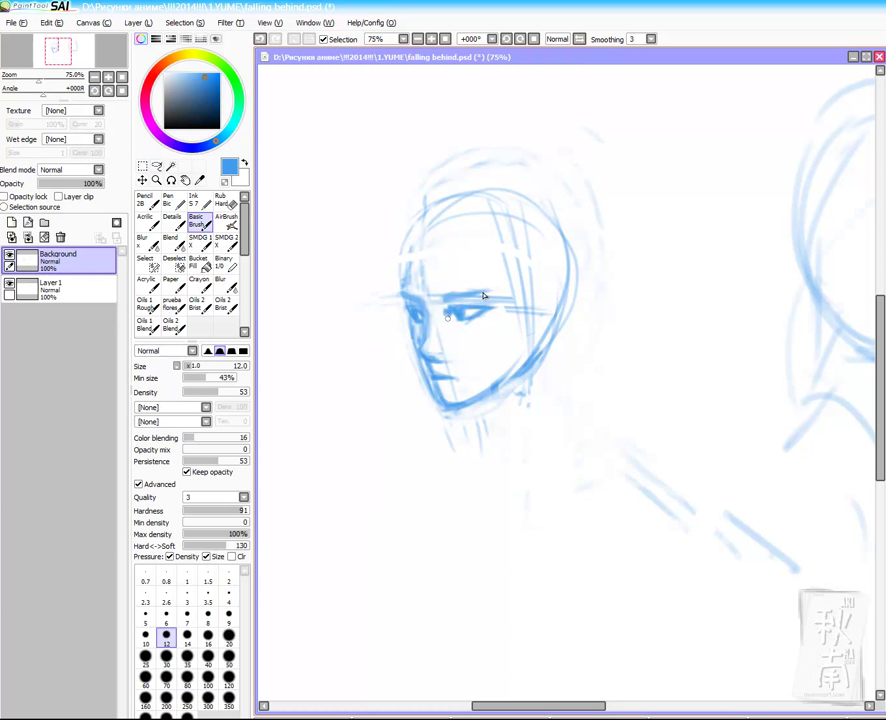
{"action": "key", "text": "e"}
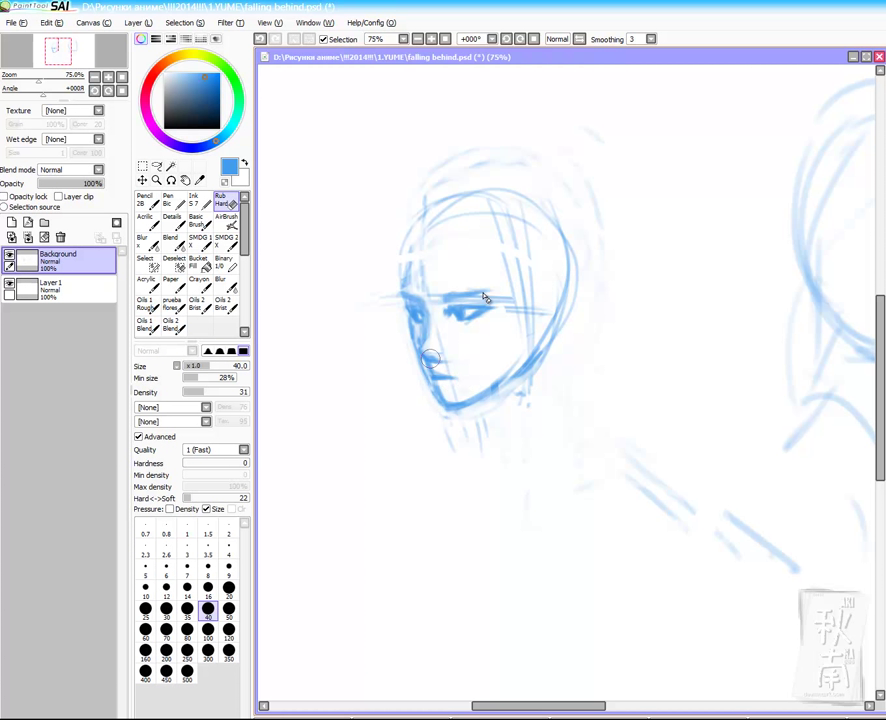
{"action": "key", "text": "b"}
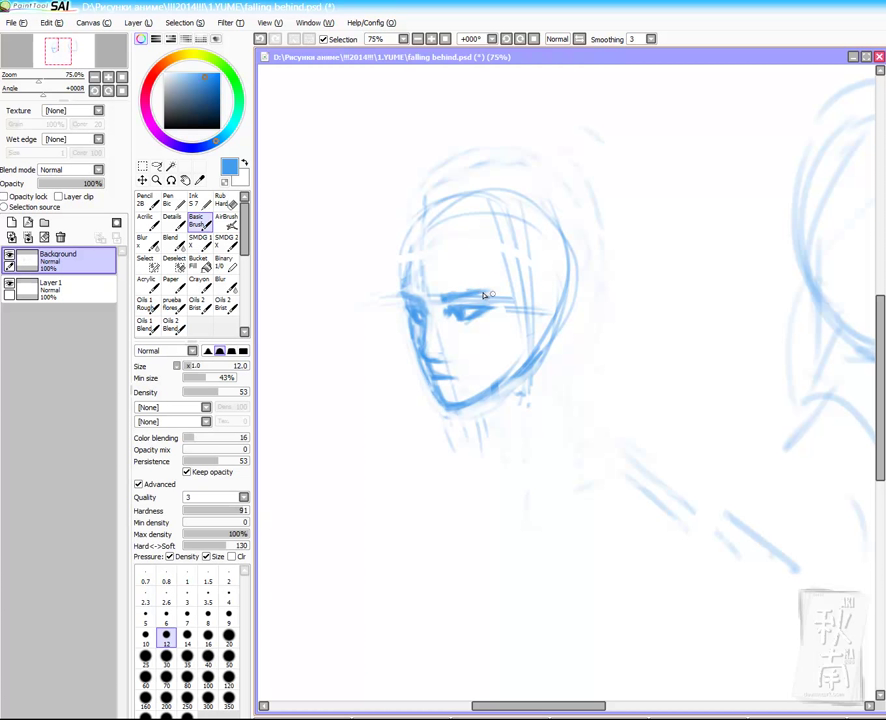
{"action": "key", "text": "e"}
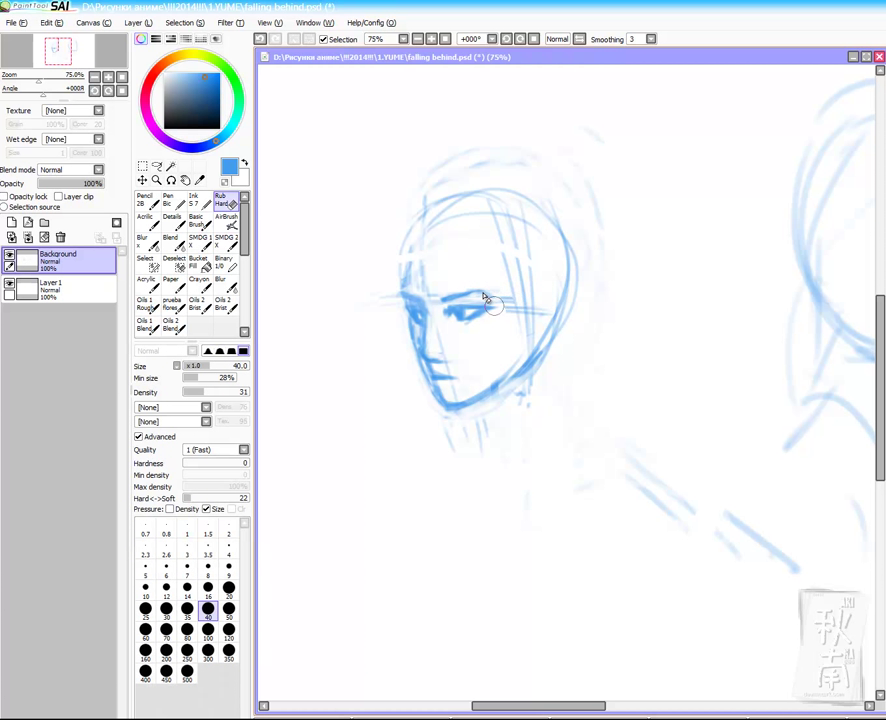
{"action": "key", "text": "b"}
Step: Draw the neck, ear, hairline and back of the hair, strengthen the jaw, and save the file
{"action": "mouse_move", "coordinate": [531, 360]}
{"action": "left_mouse_down"}
{"action": "mouse_move", "coordinate": [534, 412]}
{"action": "mouse_move", "coordinate": [523, 418]}
{"action": "left_mouse_up"}
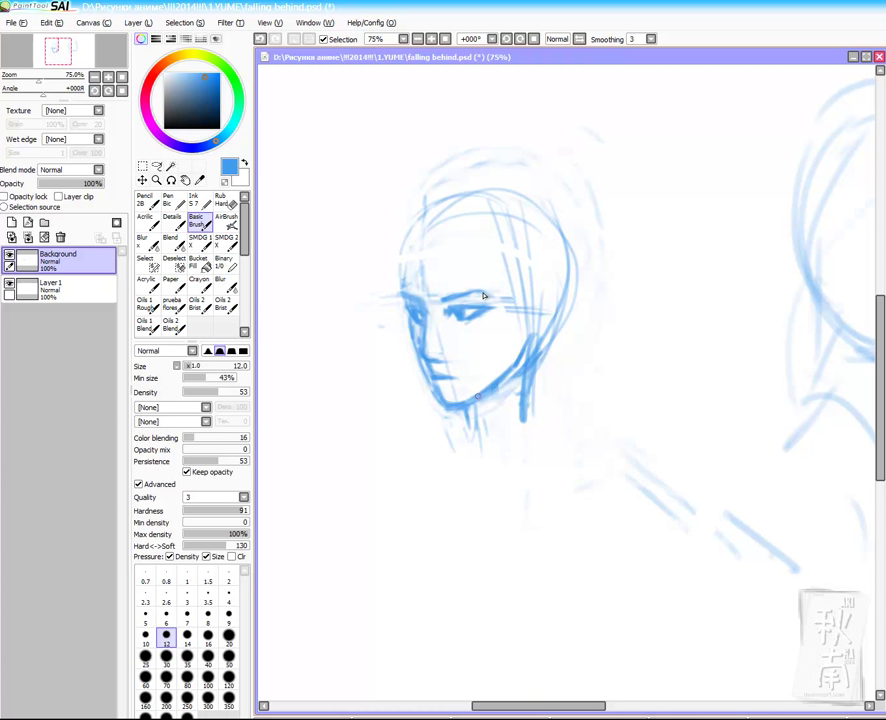
{"action": "key", "text": "e"}
{"action": "key", "text": "b"}
{"action": "mouse_move", "coordinate": [540, 230]}
{"action": "left_mouse_down"}
{"action": "mouse_move", "coordinate": [556, 290]}
{"action": "mouse_move", "coordinate": [572, 300]}
{"action": "mouse_move", "coordinate": [522, 370]}
{"action": "mouse_move", "coordinate": [522, 431]}
{"action": "left_mouse_up"}
{"action": "key", "text": "e"}
{"action": "key", "text": "ctrl+s"}
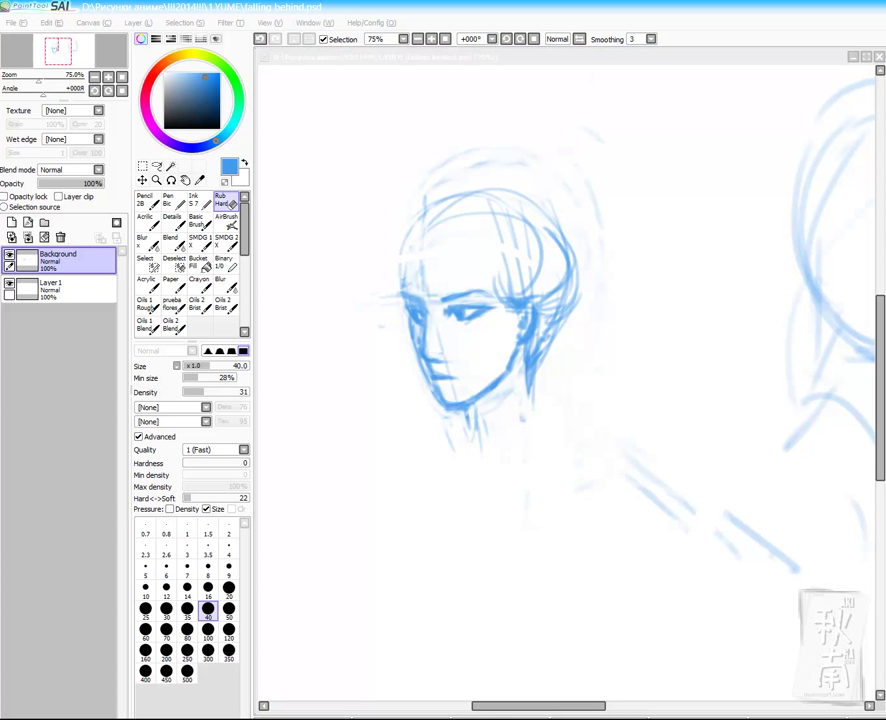
Step: Lighten the bridge of the nose and redefine the nose tip and lips
{"action": "mouse_move", "coordinate": [422, 305]}
{"action": "left_mouse_down"}
{"action": "mouse_move", "coordinate": [440, 299]}
{"action": "mouse_move", "coordinate": [421, 338]}
{"action": "mouse_move", "coordinate": [426, 349]}
{"action": "left_mouse_up"}
{"action": "key", "text": "b"}
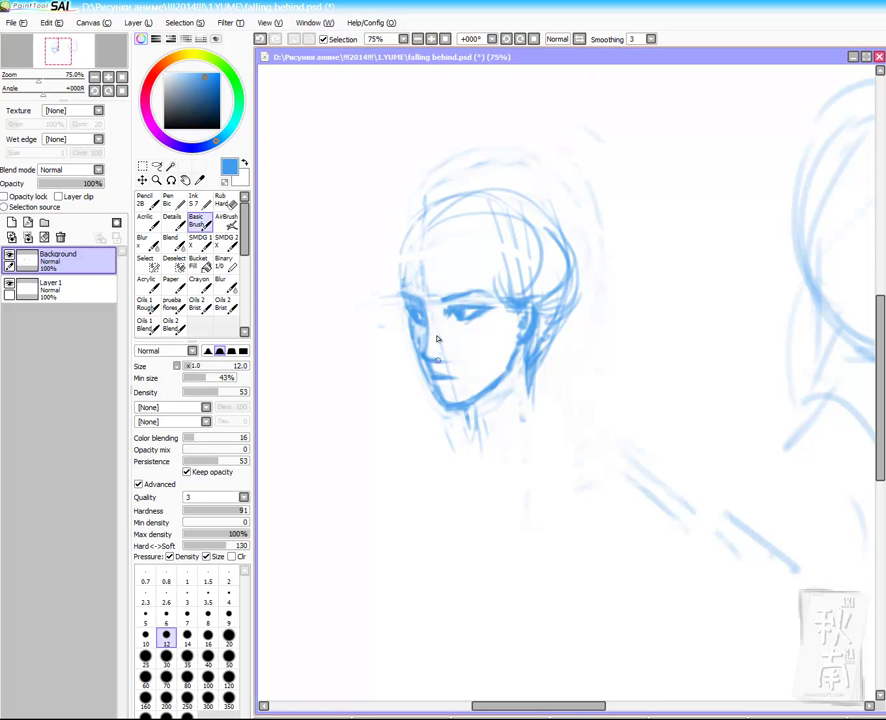
{"action": "key", "text": "e"}
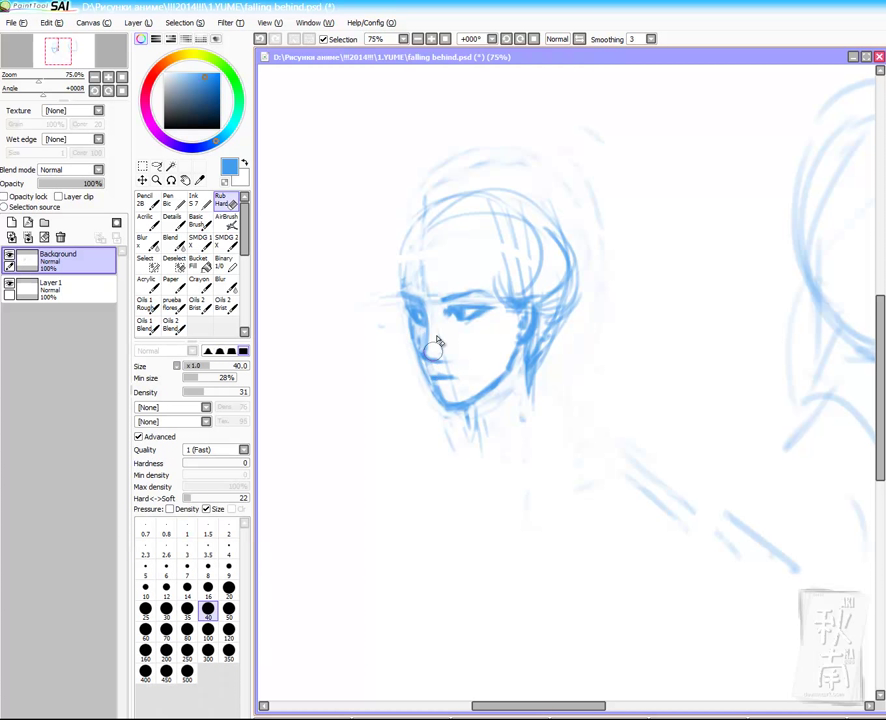
{"action": "key", "text": "b"}
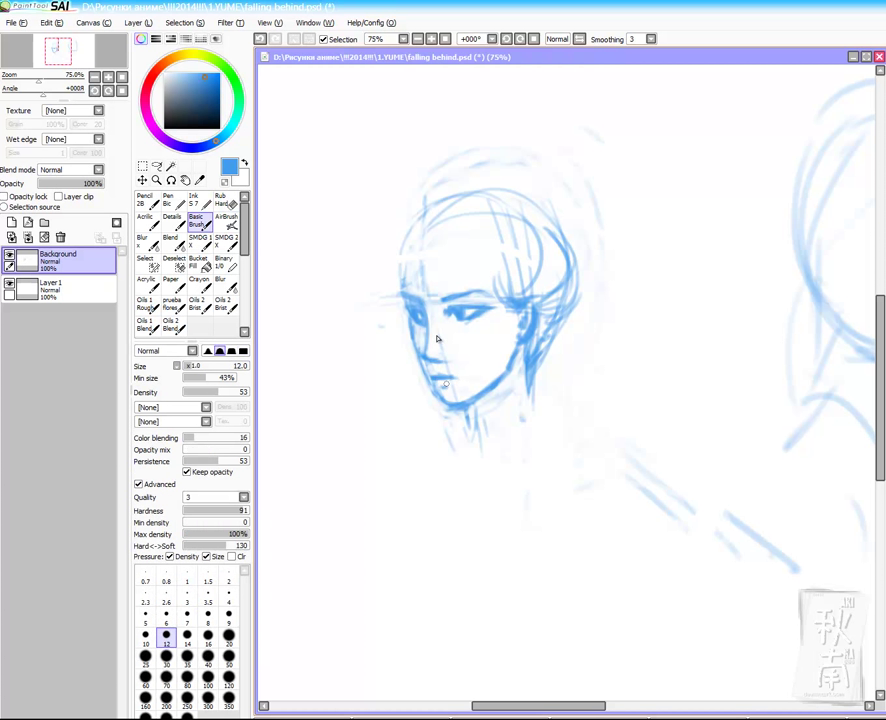
Step: Lasso the mouth and chin, transform them slightly upward, and rework the jawline
{"action": "key", "text": "l"}
{"action": "mouse_move", "coordinate": [402, 352]}
{"action": "left_mouse_down"}
{"action": "mouse_move", "coordinate": [577, 356]}
{"action": "mouse_move", "coordinate": [400, 354]}
{"action": "left_mouse_up"}
{"action": "key", "text": "ctrl+t"}
{"action": "left_click_drag", "start_coordinate": [484, 469], "coordinate": [484, 461]}
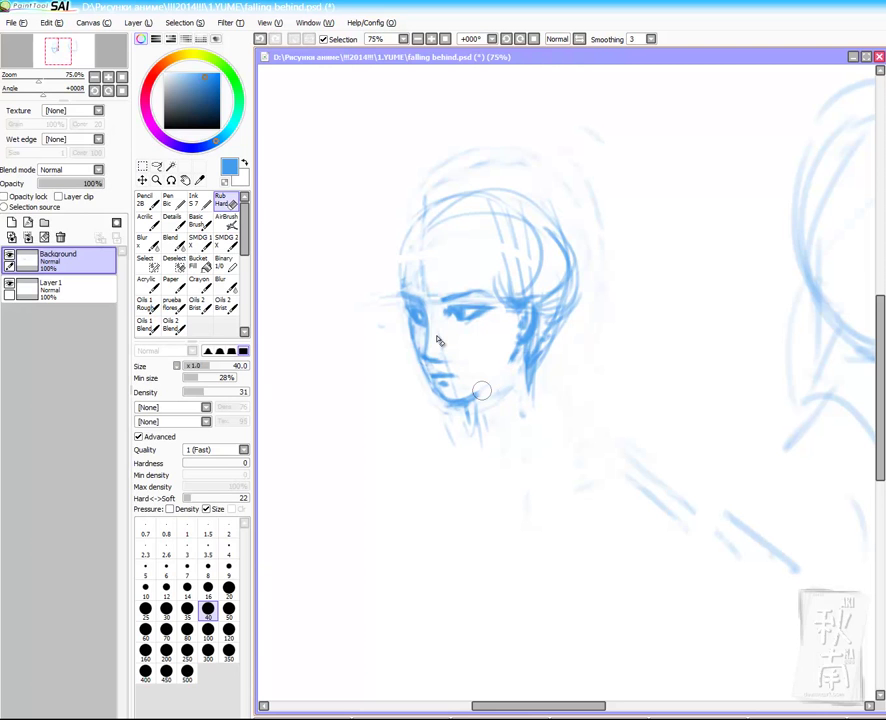
{"action": "key", "text": "b"}
Step: Lasso the upper head, reduce its height slightly with a transform, and deselect
{"action": "key", "text": "l"}
{"action": "mouse_move", "coordinate": [380, 341]}
{"action": "left_mouse_down"}
{"action": "mouse_move", "coordinate": [455, 342]}
{"action": "mouse_move", "coordinate": [378, 336]}
{"action": "left_mouse_up"}
{"action": "key", "text": "ctrl+t"}
{"action": "left_click_drag", "start_coordinate": [629, 134], "coordinate": [622, 150]}
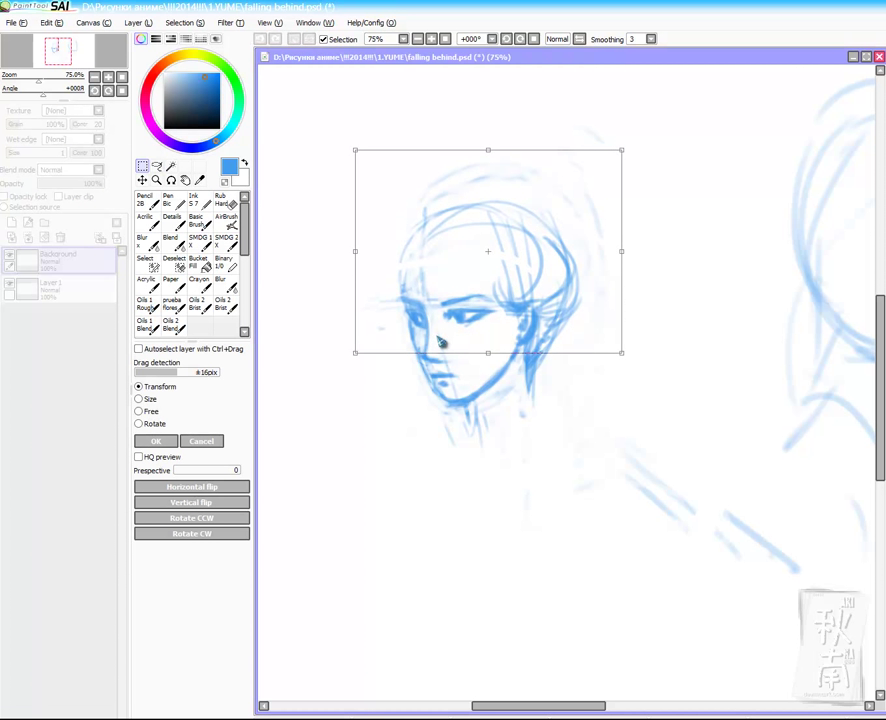
{"action": "key", "text": "Return"}
{"action": "key", "text": "ctrl+d"}
Step: Lasso the back of the head with the ear and jaw, narrow it slightly with a transform, and deselect
{"action": "mouse_move", "coordinate": [352, 224]}
{"action": "left_mouse_down"}
{"action": "mouse_move", "coordinate": [496, 271]}
{"action": "mouse_move", "coordinate": [549, 413]}
{"action": "mouse_move", "coordinate": [520, 163]}
{"action": "left_mouse_up"}
{"action": "key", "text": "ctrl+z"}
{"action": "key", "text": "ctrl+t"}
{"action": "left_click_drag", "start_coordinate": [656, 293], "coordinate": [646, 293]}
{"action": "key", "text": "Return"}
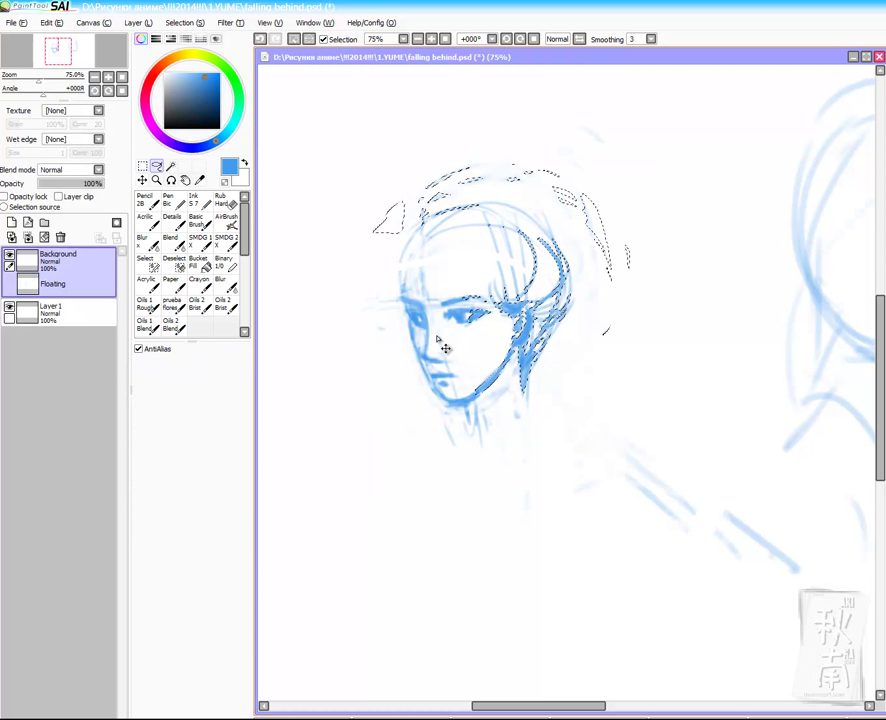
{"action": "key", "text": "ctrl+d"}
{"action": "key", "text": "b"}
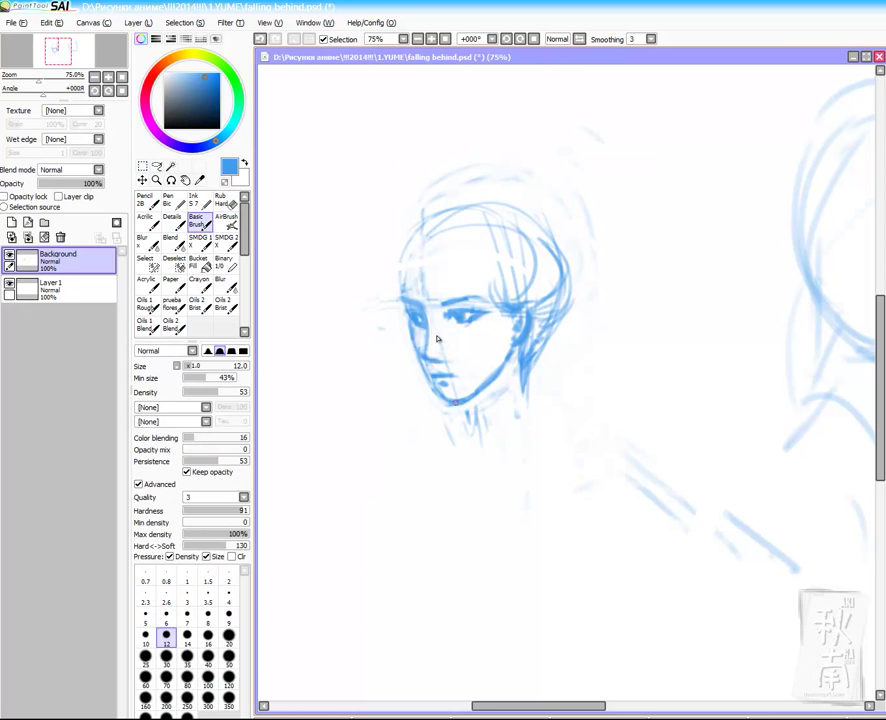
Step: Lasso the front edge of the face, transform it slightly inward, and return to the Basic Brush
{"action": "key", "text": "a"}
{"action": "mouse_move", "coordinate": [428, 218]}
{"action": "left_mouse_down"}
{"action": "mouse_move", "coordinate": [445, 348]}
{"action": "mouse_move", "coordinate": [437, 336]}
{"action": "left_mouse_up"}
{"action": "key", "text": "ctrl+t"}
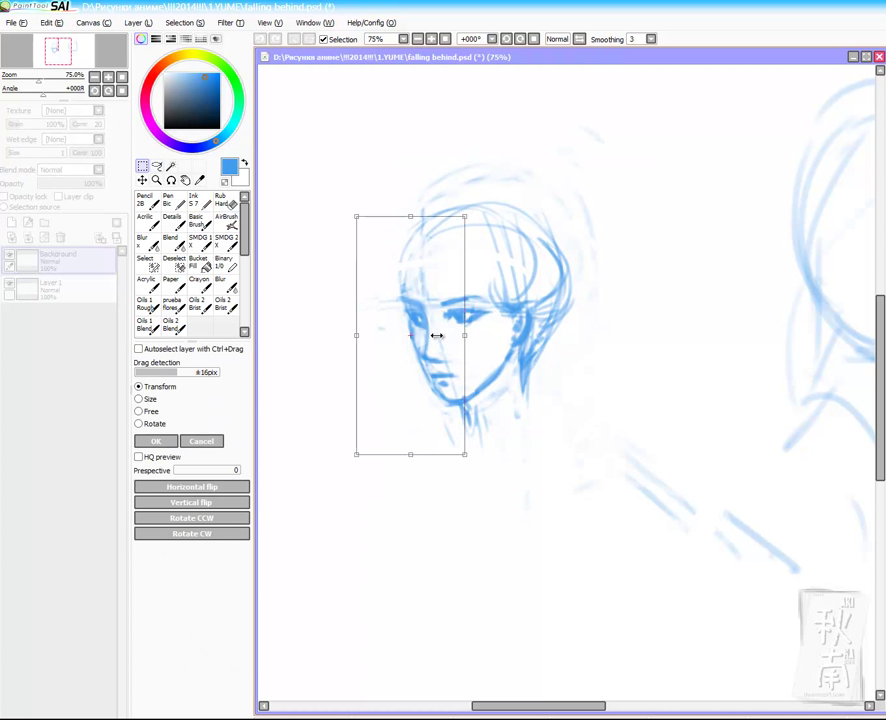
{"action": "key", "text": "Return"}
{"action": "key", "text": "ctrl+d"}
{"action": "key", "text": "b"}
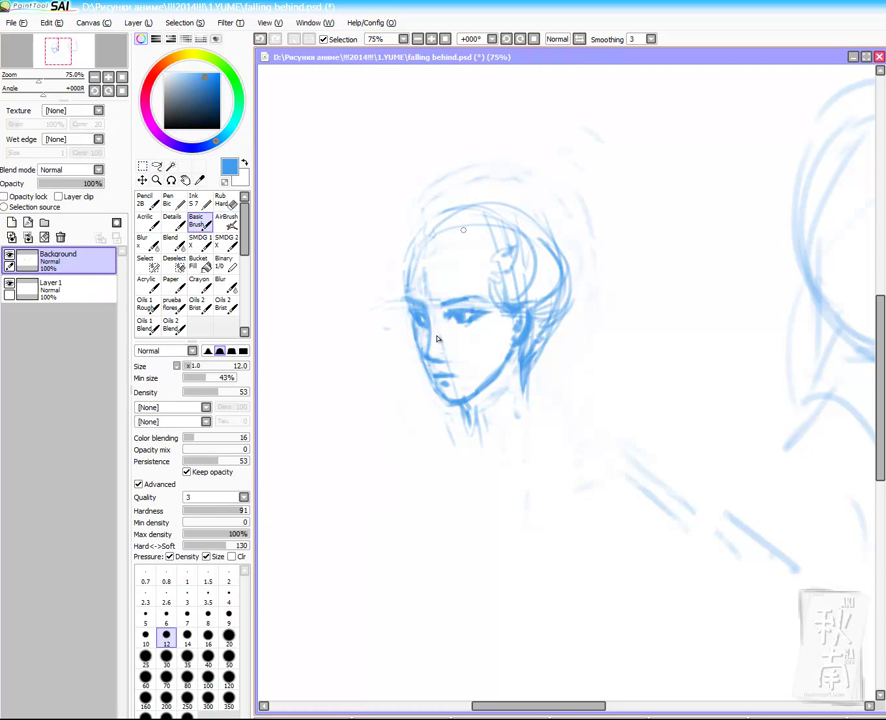
Step: Sketch swept-back hair with a loose strand beside the face, clean up the lines under the chin, and save
{"action": "left_click_drag", "start_coordinate": [463, 253], "coordinate": [503, 249]}
{"action": "mouse_move", "coordinate": [486, 220]}
{"action": "left_mouse_down"}
{"action": "mouse_move", "coordinate": [446, 241]}
{"action": "mouse_move", "coordinate": [404, 281]}
{"action": "mouse_move", "coordinate": [388, 313]}
{"action": "left_mouse_up"}
{"action": "mouse_move", "coordinate": [446, 239]}
{"action": "left_mouse_down"}
{"action": "mouse_move", "coordinate": [396, 273]}
{"action": "mouse_move", "coordinate": [400, 300]}
{"action": "mouse_move", "coordinate": [370, 390]}
{"action": "left_mouse_up"}
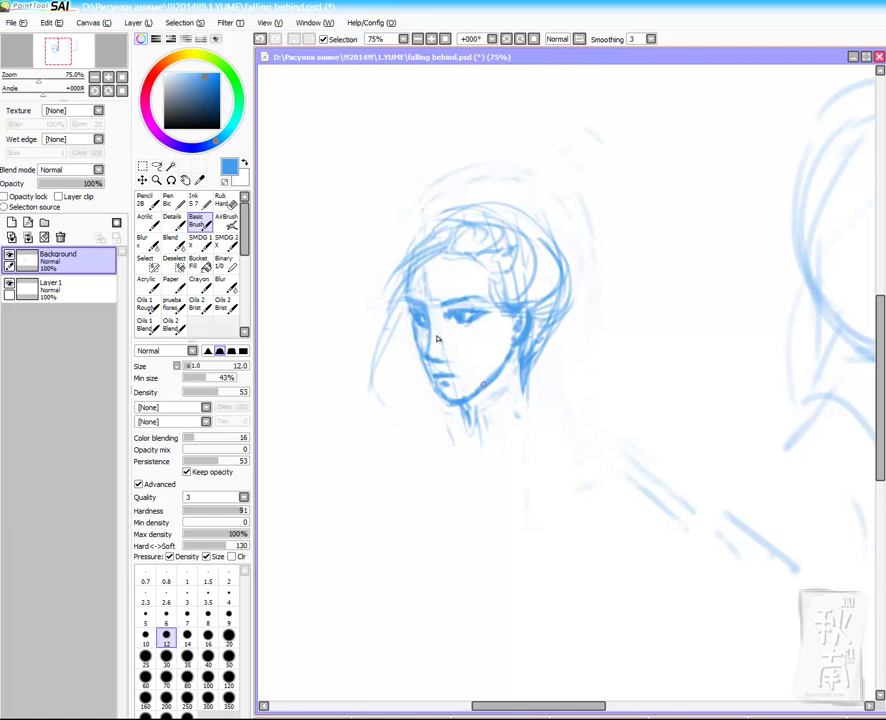
{"action": "key", "text": "e"}
{"action": "left_click_drag", "start_coordinate": [458, 404], "coordinate": [456, 442]}
{"action": "key", "text": "b"}
{"action": "key", "text": "ctrl+s"}
Step: Add braided hair across the crown, detail around the ear, and sketch the hair ends and shoulder line
{"action": "mouse_move", "coordinate": [453, 230]}
{"action": "left_mouse_down"}
{"action": "mouse_move", "coordinate": [492, 244]}
{"action": "mouse_move", "coordinate": [485, 209]}
{"action": "mouse_move", "coordinate": [526, 220]}
{"action": "left_mouse_up"}
{"action": "left_click_drag", "start_coordinate": [520, 212], "coordinate": [548, 262]}
{"action": "left_click_drag", "start_coordinate": [494, 233], "coordinate": [472, 206]}
{"action": "mouse_move", "coordinate": [528, 322]}
{"action": "left_mouse_down"}
{"action": "mouse_move", "coordinate": [551, 378]}
{"action": "mouse_move", "coordinate": [518, 344]}
{"action": "left_mouse_up"}
{"action": "left_click_drag", "start_coordinate": [573, 444], "coordinate": [522, 393]}
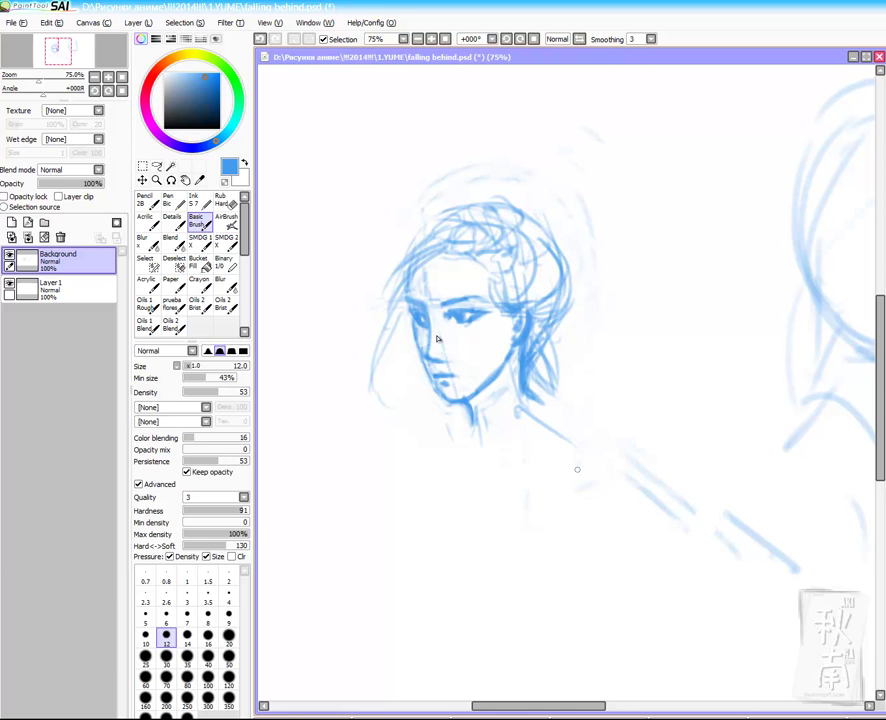
Step: Lasso the whole head and neck, enlarge them with a transform, and deselect
{"action": "scroll", "coordinate": [577, 469], "scroll_direction": "down", "scroll_amount": 1}
{"action": "key", "text": "l"}
{"action": "mouse_move", "coordinate": [404, 410]}
{"action": "left_mouse_down"}
{"action": "mouse_move", "coordinate": [606, 486]}
{"action": "mouse_move", "coordinate": [401, 474]}
{"action": "left_mouse_up"}
{"action": "scroll", "coordinate": [566, 375], "scroll_direction": "down", "scroll_amount": 1}
{"action": "key", "text": "ctrl+t"}
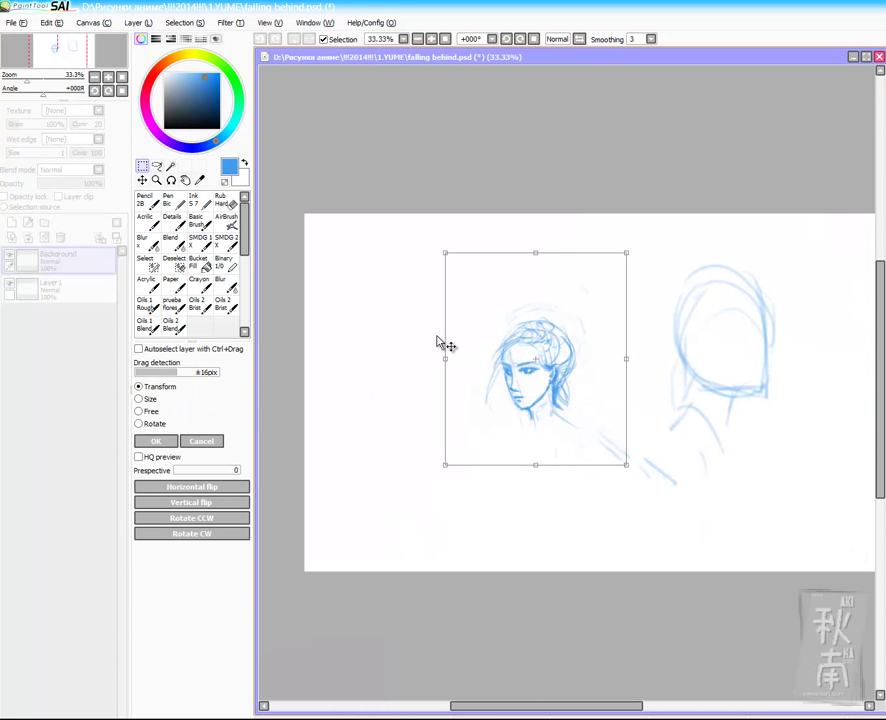
{"action": "left_click_drag", "start_coordinate": [445, 253], "coordinate": [376, 172]}
{"action": "left_click_drag", "start_coordinate": [627, 465], "coordinate": [669, 514]}
{"action": "key", "text": "Return"}
{"action": "key", "text": "ctrl+d"}
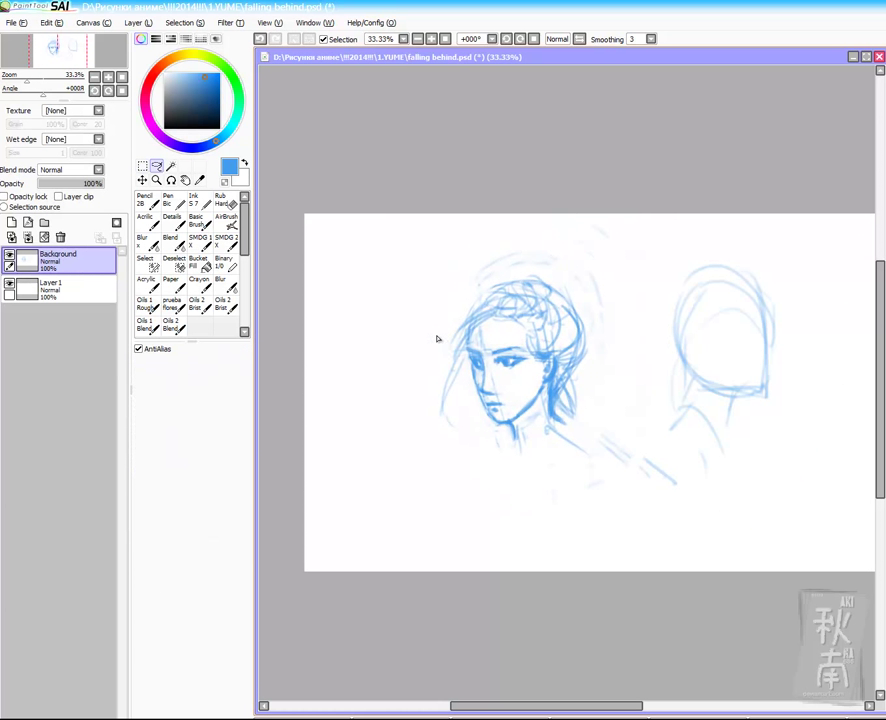
Step: Lasso the head again, enlarge it further with a transform, and reinforce the neck, hair and shoulder lines
{"action": "left_click_drag", "start_coordinate": [437, 339], "coordinate": [406, 334]}
{"action": "mouse_move", "coordinate": [372, 449]}
{"action": "left_mouse_down"}
{"action": "mouse_move", "coordinate": [458, 484]}
{"action": "mouse_move", "coordinate": [558, 440]}
{"action": "left_mouse_up"}
{"action": "key", "text": "ctrl+d"}
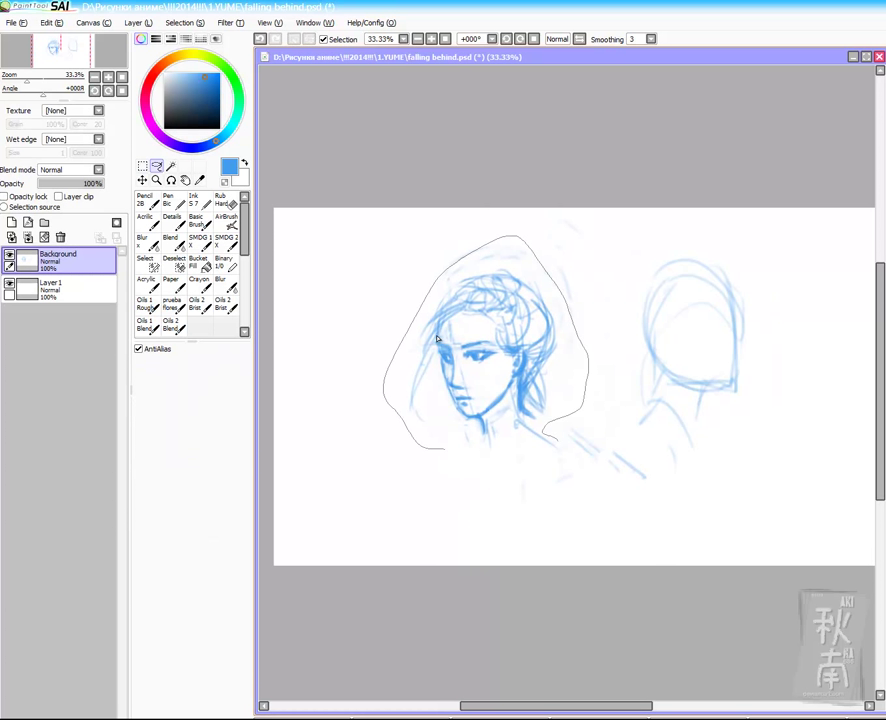
{"action": "key", "text": "ctrl+t"}
{"action": "mouse_move", "coordinate": [446, 346]}
{"action": "left_mouse_down"}
{"action": "mouse_move", "coordinate": [434, 333]}
{"action": "mouse_move", "coordinate": [443, 340]}
{"action": "left_mouse_up"}
{"action": "key", "text": "Return"}
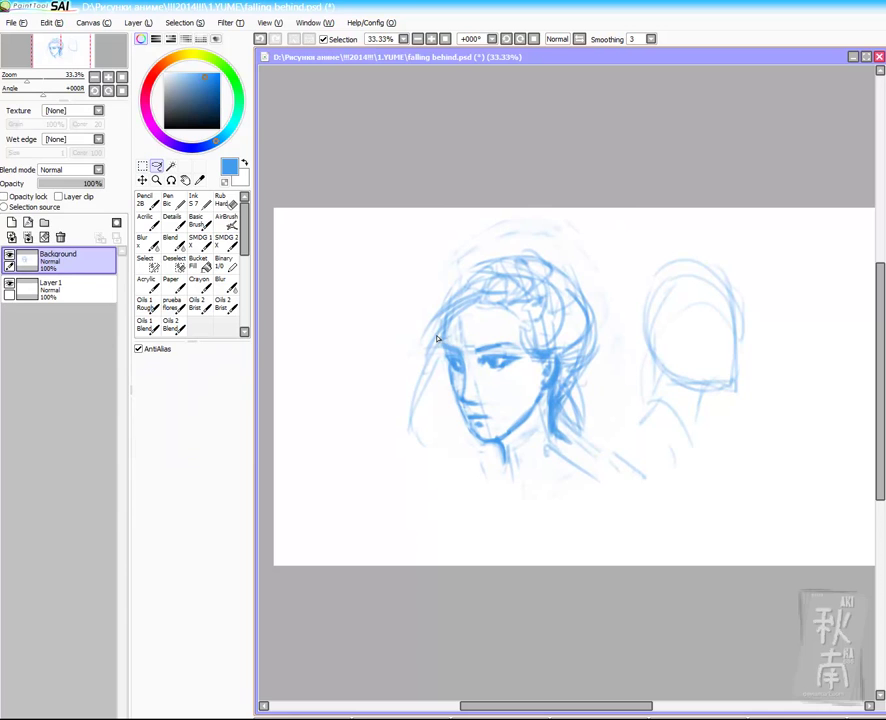
{"action": "key", "text": "b"}
{"action": "left_click_drag", "start_coordinate": [552, 378], "coordinate": [548, 404]}
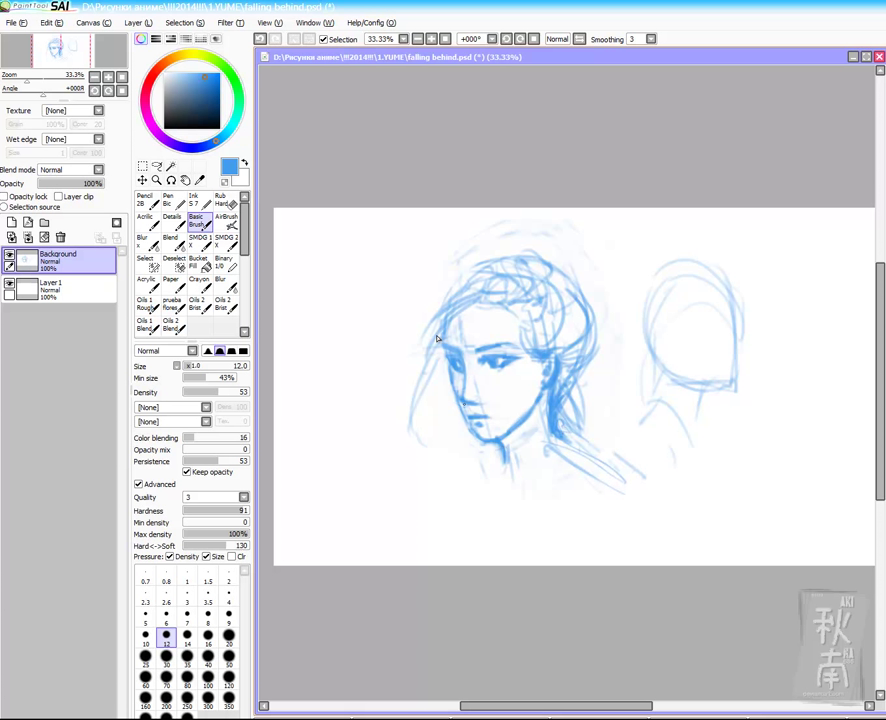
Step: Lasso the upper head, flatten it slightly with a transform, and add strokes to the eyes and under the chin
{"action": "key", "text": "l"}
{"action": "mouse_move", "coordinate": [426, 405]}
{"action": "left_mouse_down"}
{"action": "mouse_move", "coordinate": [626, 385]}
{"action": "mouse_move", "coordinate": [422, 404]}
{"action": "left_mouse_up"}
{"action": "key", "text": "ctrl+t"}
{"action": "key", "text": "Return"}
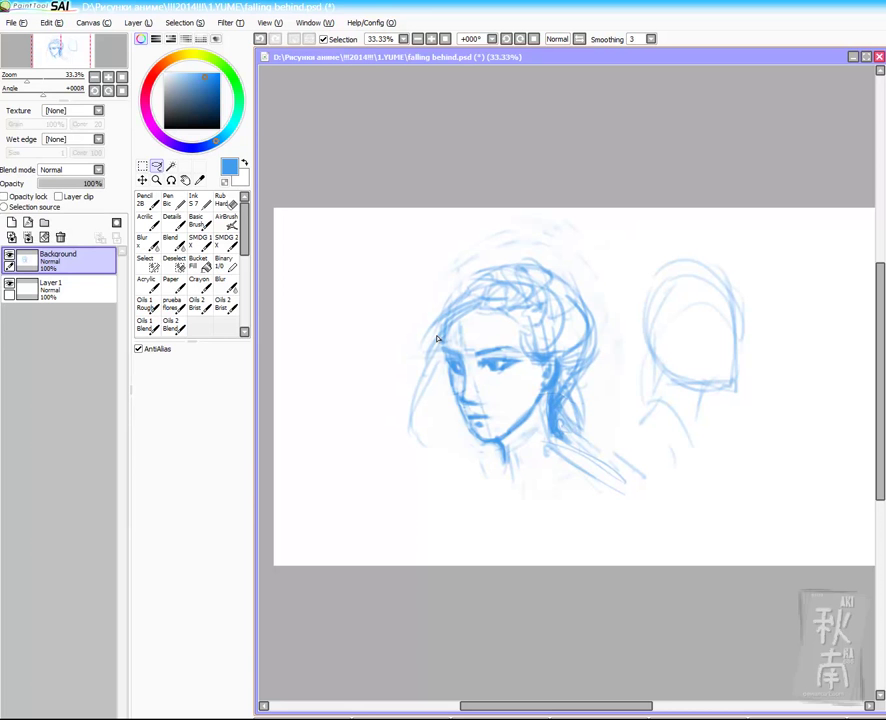
{"action": "key", "text": "ctrl+t"}
{"action": "key", "text": "Return"}
{"action": "key", "text": "b"}
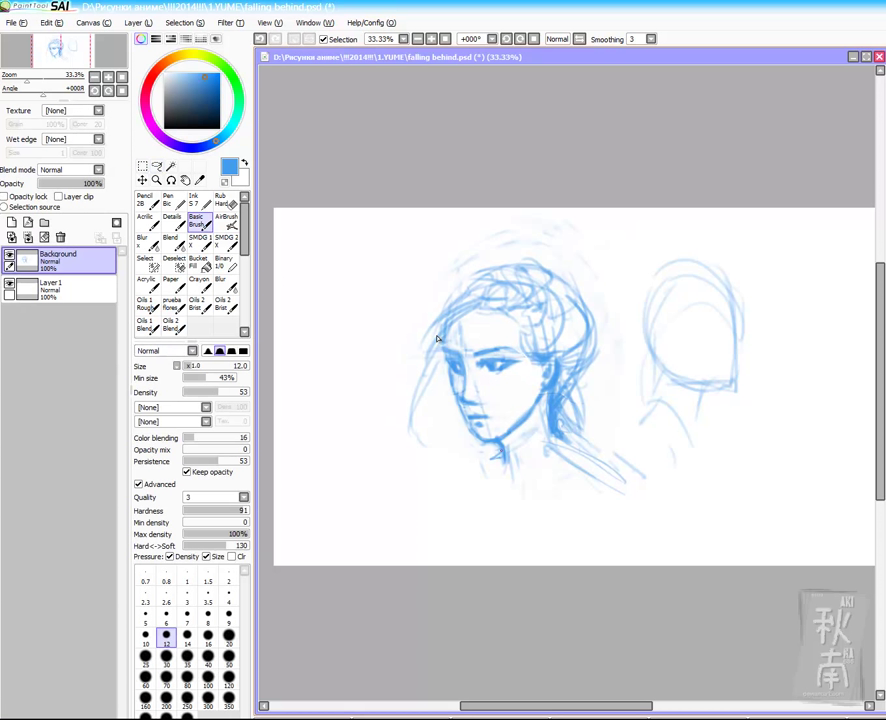
Step: Undo the last strokes, set the brush to size 16 and density 65, and sketch the shoulder, upper arm and chest lines
{"action": "key", "text": "ctrl+z"}
{"action": "mouse_move", "coordinate": [512, 415]}
{"action": "left_mouse_down"}
{"action": "mouse_move", "coordinate": [547, 472]}
{"action": "mouse_move", "coordinate": [609, 482]}
{"action": "left_mouse_up"}
{"action": "left_click", "coordinate": [226, 392]}
{"action": "key", "text": "ctrl+z"}
{"action": "left_click", "coordinate": [208, 638]}
{"action": "left_click_drag", "start_coordinate": [557, 422], "coordinate": [591, 450]}
{"action": "left_click_drag", "start_coordinate": [562, 434], "coordinate": [589, 445]}
{"action": "left_click", "coordinate": [233, 546]}
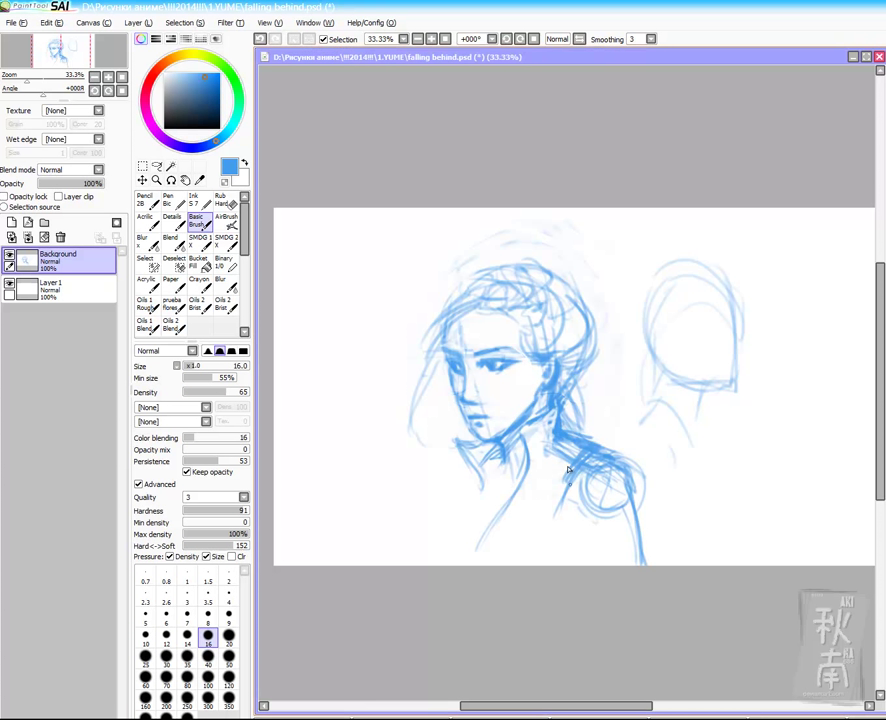
Step: Erase and redraw the near shoulder line and strap edge, reinforce the collar, and save the file
{"action": "key", "text": "e"}
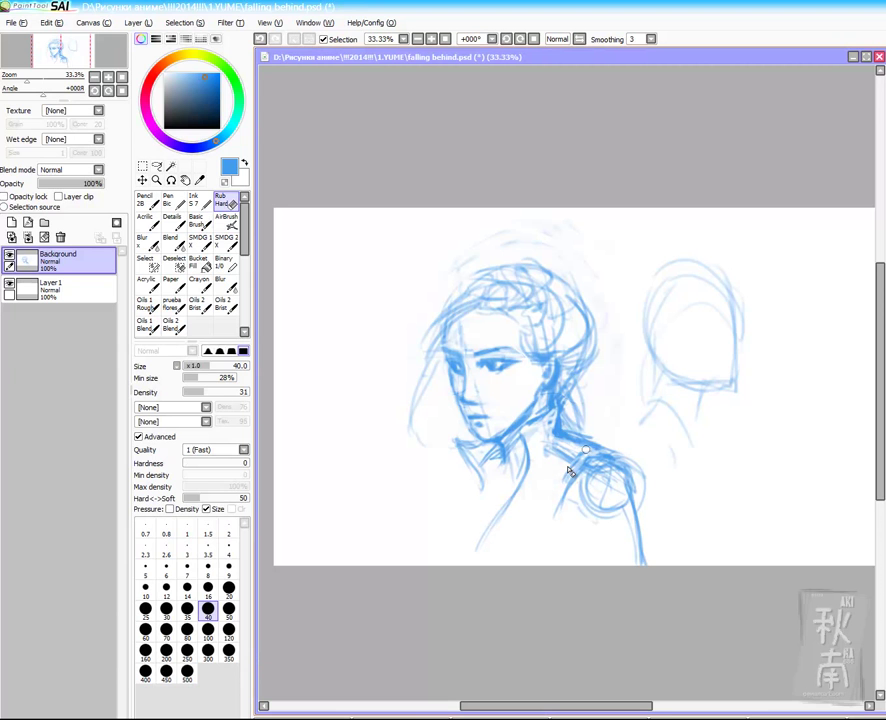
{"action": "key", "text": "b"}
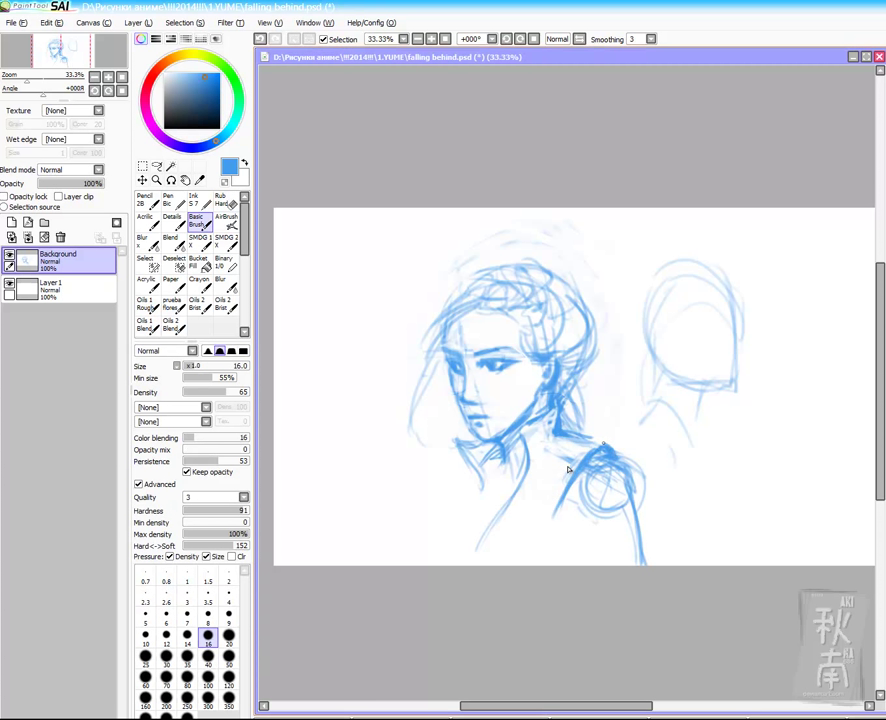
{"action": "key", "text": "e"}
{"action": "key", "text": "b"}
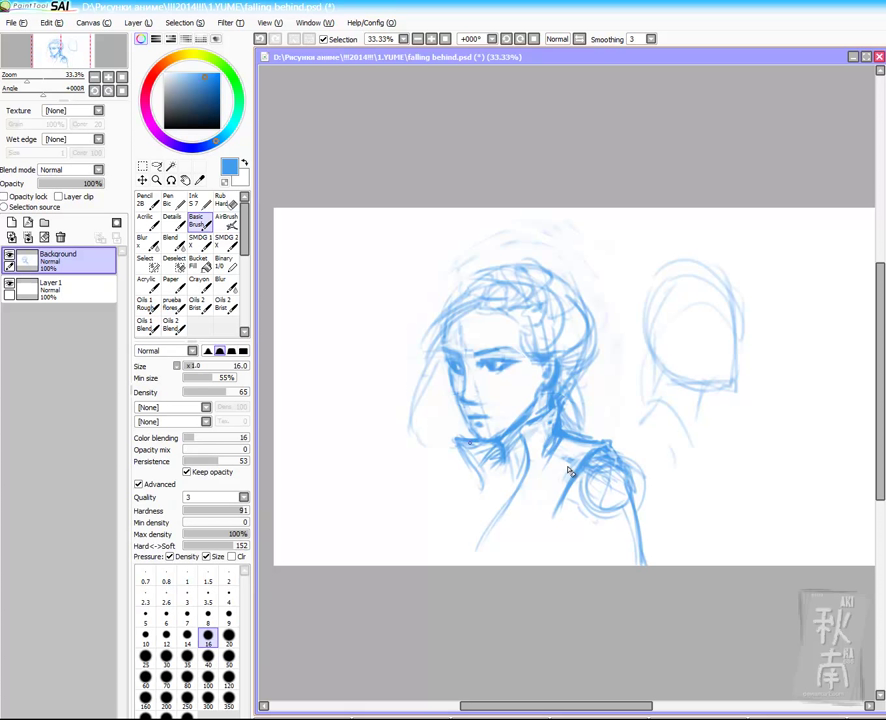
{"action": "key", "text": "e"}
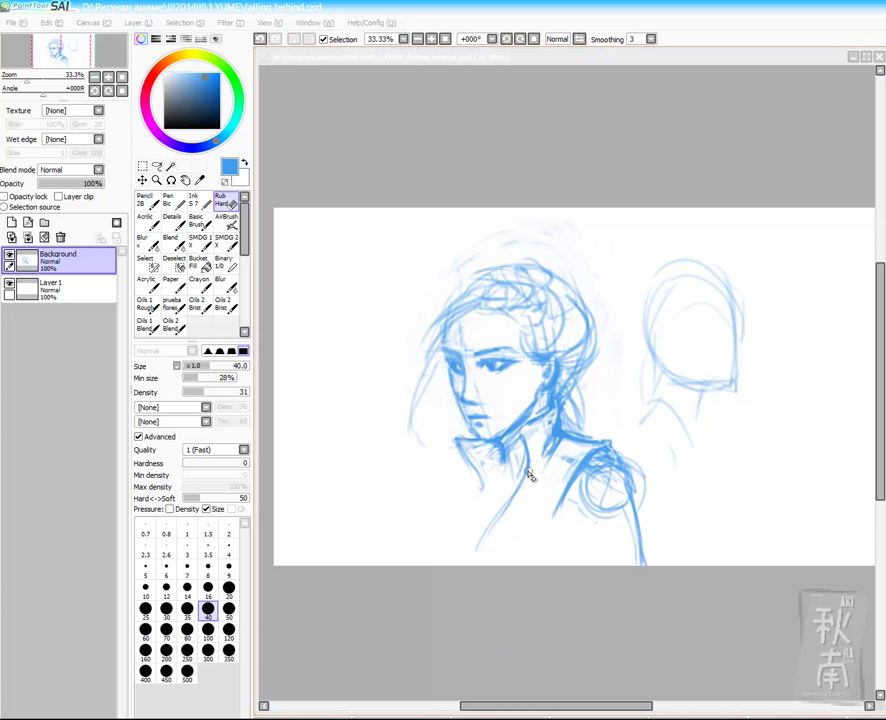
{"action": "key", "text": "ctrl+s"}
Step: Fade the old outer arm line with the eraser and sketch a wider upper arm running to the canvas edge
{"action": "mouse_move", "coordinate": [601, 457]}
{"action": "left_mouse_down"}
{"action": "mouse_move", "coordinate": [640, 516]}
{"action": "mouse_move", "coordinate": [630, 488]}
{"action": "mouse_move", "coordinate": [645, 563]}
{"action": "left_mouse_up"}
{"action": "key", "text": "b"}
{"action": "left_click_drag", "start_coordinate": [628, 478], "coordinate": [596, 461]}
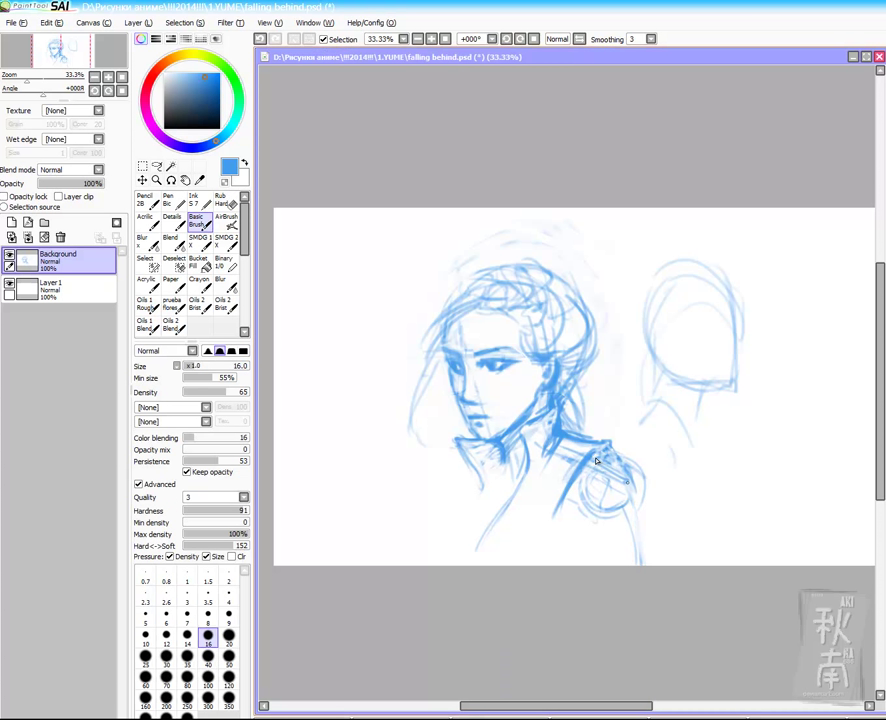
{"action": "left_click_drag", "start_coordinate": [643, 482], "coordinate": [671, 564]}
{"action": "mouse_move", "coordinate": [630, 470]}
{"action": "left_mouse_down"}
{"action": "mouse_move", "coordinate": [666, 564]}
{"action": "mouse_move", "coordinate": [657, 562]}
{"action": "left_mouse_up"}
Step: Fade the shoulder joint circle and redraw the shoulder slope, outer arm line and vest strap edge
{"action": "key", "text": "e"}
{"action": "mouse_move", "coordinate": [600, 447]}
{"action": "left_mouse_down"}
{"action": "mouse_move", "coordinate": [649, 484]}
{"action": "mouse_move", "coordinate": [673, 563]}
{"action": "left_mouse_up"}
{"action": "left_click_drag", "start_coordinate": [606, 482], "coordinate": [601, 508]}
{"action": "mouse_move", "coordinate": [598, 448]}
{"action": "left_mouse_down"}
{"action": "mouse_move", "coordinate": [555, 513]}
{"action": "mouse_move", "coordinate": [572, 434]}
{"action": "left_mouse_up"}
{"action": "mouse_move", "coordinate": [563, 424]}
{"action": "left_mouse_down"}
{"action": "mouse_move", "coordinate": [587, 438]}
{"action": "mouse_move", "coordinate": [563, 504]}
{"action": "left_mouse_up"}
{"action": "key", "text": "c"}
{"action": "left_click_drag", "start_coordinate": [592, 460], "coordinate": [547, 540]}
{"action": "key", "text": "b"}
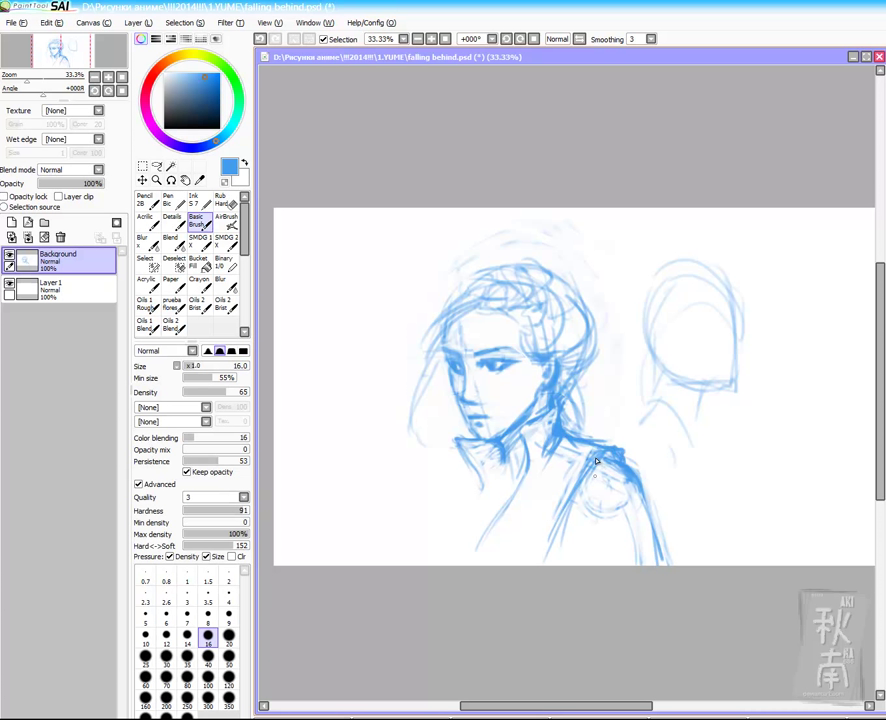
Step: Draw the inner contour of the near arm and redraw its outer contour closer to the body
{"action": "left_click_drag", "start_coordinate": [611, 520], "coordinate": [597, 565]}
{"action": "left_click_drag", "start_coordinate": [583, 511], "coordinate": [599, 545]}
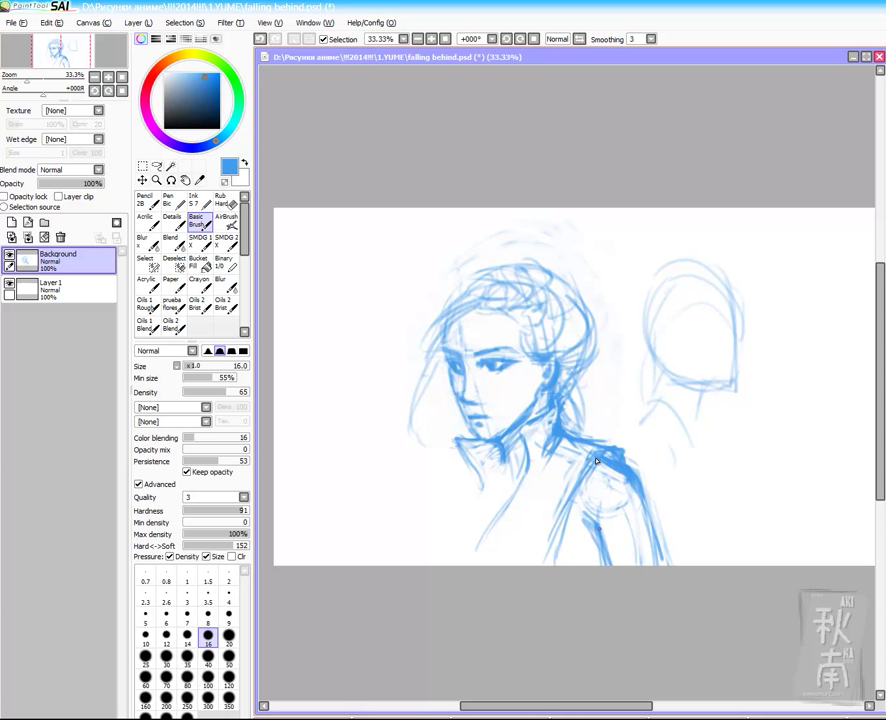
{"action": "left_click_drag", "start_coordinate": [626, 472], "coordinate": [641, 565]}
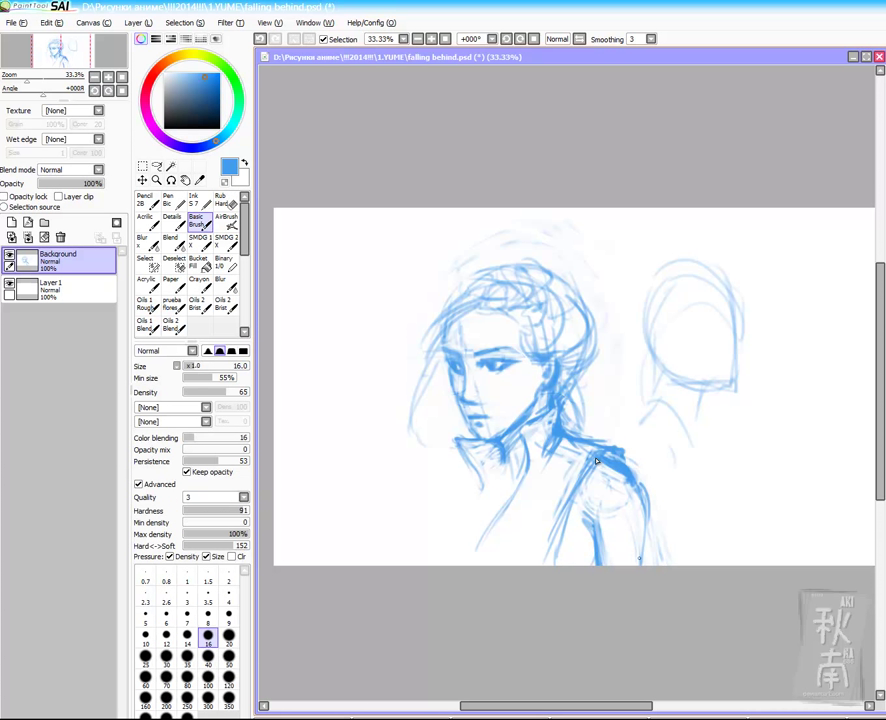
{"action": "left_click_drag", "start_coordinate": [639, 474], "coordinate": [646, 565]}
Step: Darken the near armhole edge and sketch the far shoulder, far arm and open vest front
{"action": "left_click_drag", "start_coordinate": [582, 489], "coordinate": [563, 565]}
{"action": "left_click_drag", "start_coordinate": [570, 519], "coordinate": [561, 565]}
{"action": "left_click_drag", "start_coordinate": [504, 512], "coordinate": [472, 565]}
{"action": "mouse_move", "coordinate": [503, 463]}
{"action": "left_mouse_down"}
{"action": "mouse_move", "coordinate": [473, 526]}
{"action": "mouse_move", "coordinate": [500, 478]}
{"action": "left_mouse_up"}
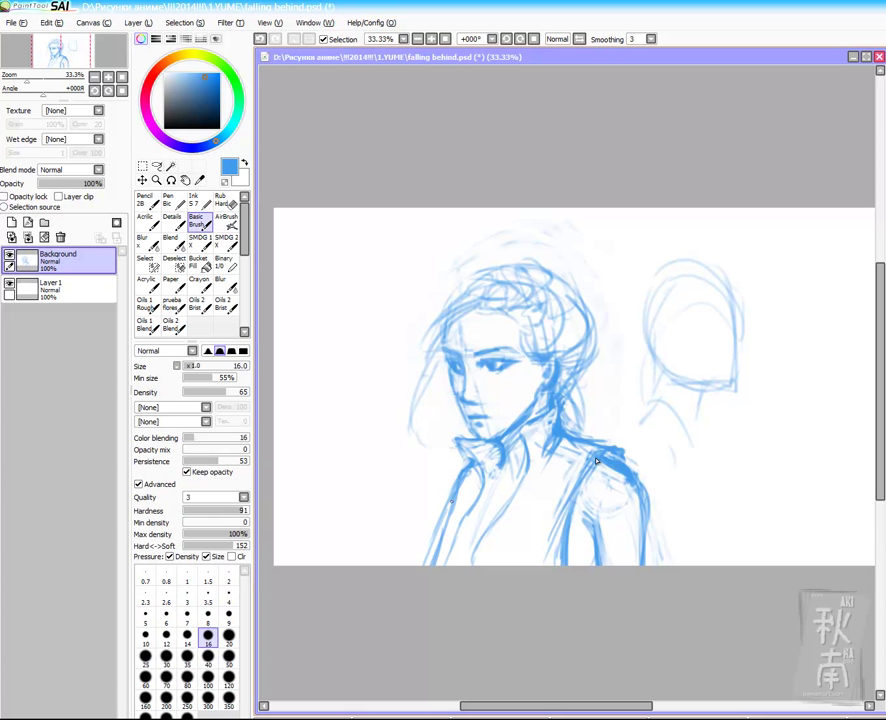
Step: Refine the collar points and the far shoulder line by alternating erasing and brush strokes
{"action": "key", "text": "e"}
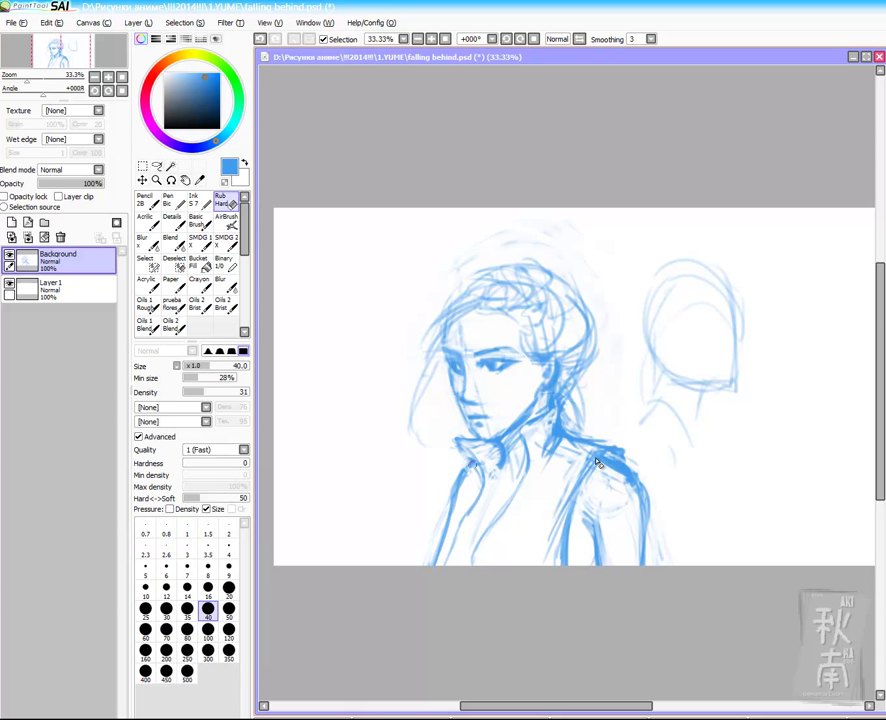
{"action": "key", "text": "e"}
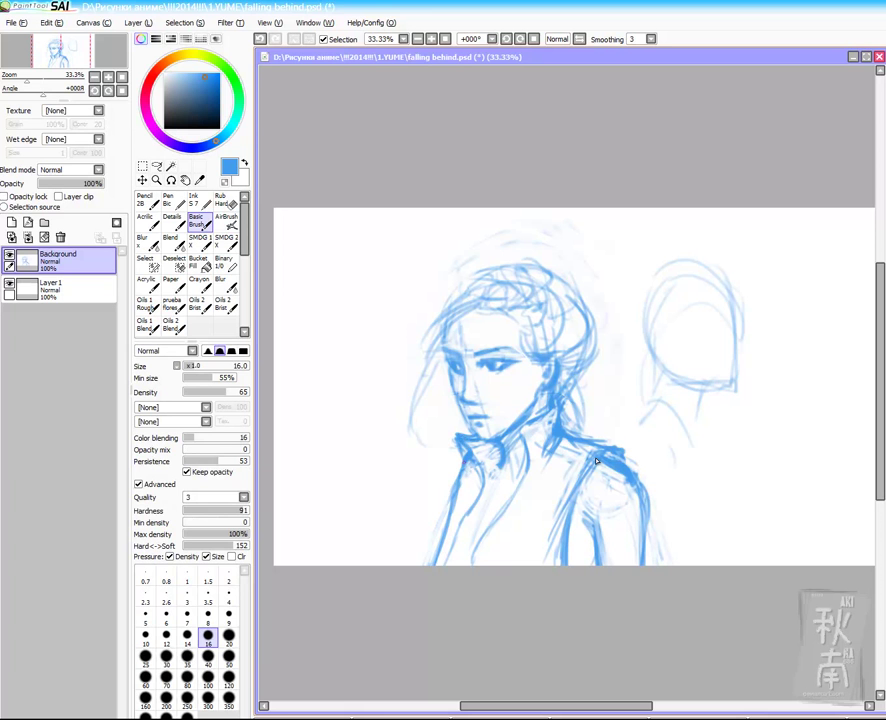
{"action": "key", "text": "e"}
{"action": "key", "text": "e"}
{"action": "left_click_drag", "start_coordinate": [491, 452], "coordinate": [466, 515]}
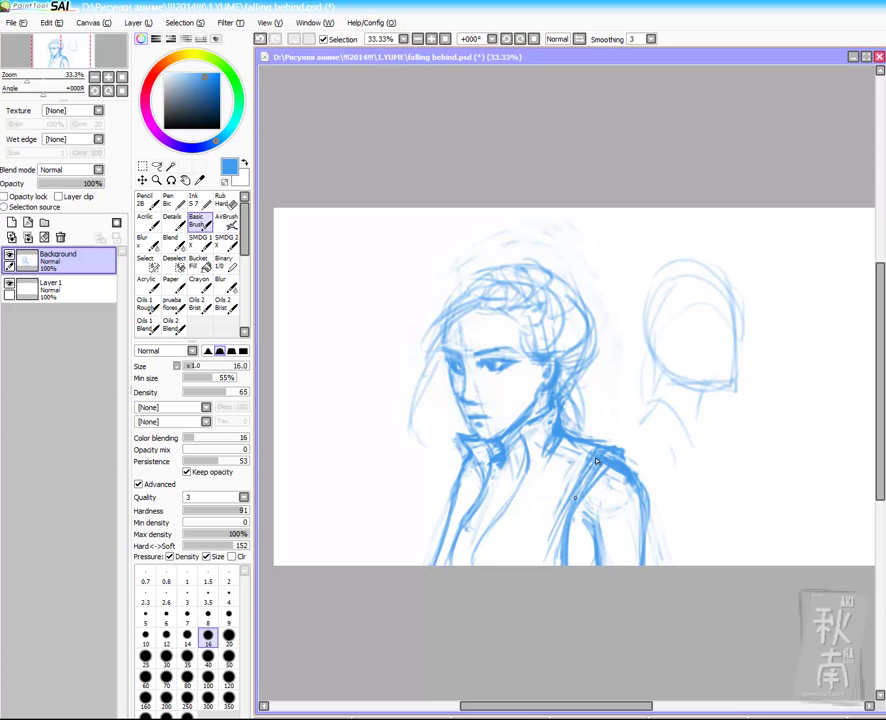
Step: Strengthen the vest strap and armhole, add the neckline and crossed lacing on the chest, and save the file
{"action": "key", "text": "e"}
{"action": "key", "text": "e"}
{"action": "mouse_move", "coordinate": [603, 468]}
{"action": "left_mouse_down"}
{"action": "mouse_move", "coordinate": [574, 538]}
{"action": "mouse_move", "coordinate": [595, 562]}
{"action": "left_mouse_up"}
{"action": "mouse_move", "coordinate": [504, 510]}
{"action": "left_mouse_down"}
{"action": "mouse_move", "coordinate": [478, 515]}
{"action": "mouse_move", "coordinate": [503, 518]}
{"action": "left_mouse_up"}
{"action": "mouse_move", "coordinate": [482, 493]}
{"action": "left_mouse_down"}
{"action": "mouse_move", "coordinate": [462, 564]}
{"action": "mouse_move", "coordinate": [470, 525]}
{"action": "mouse_move", "coordinate": [476, 540]}
{"action": "left_mouse_up"}
{"action": "key", "text": "ctrl+s"}
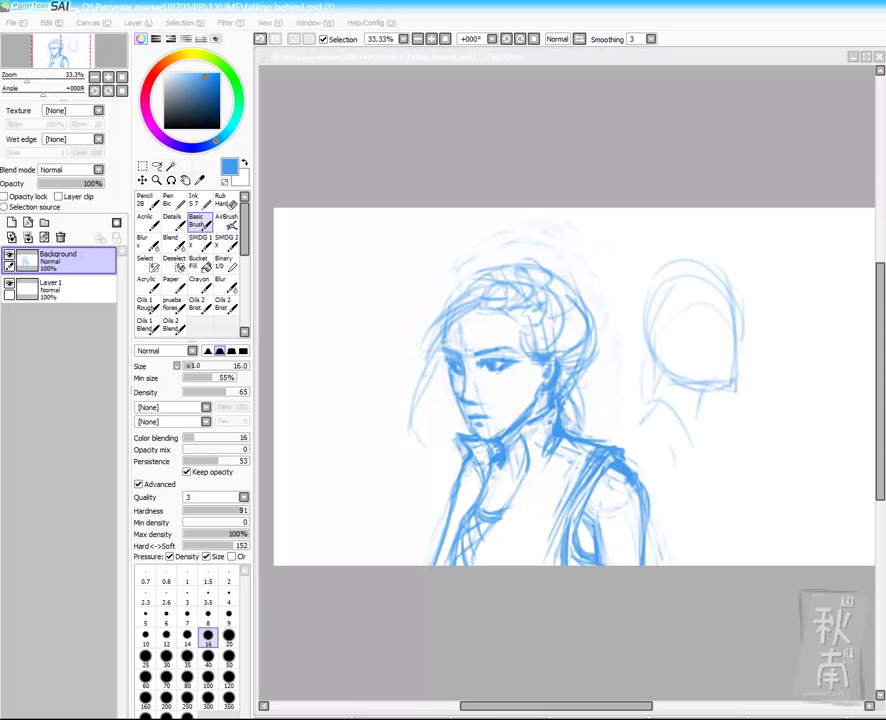
Step: Draw bands around the near upper arm and add loose hair strands beside the face and behind the neck
{"action": "left_click_drag", "start_coordinate": [603, 560], "coordinate": [642, 553]}
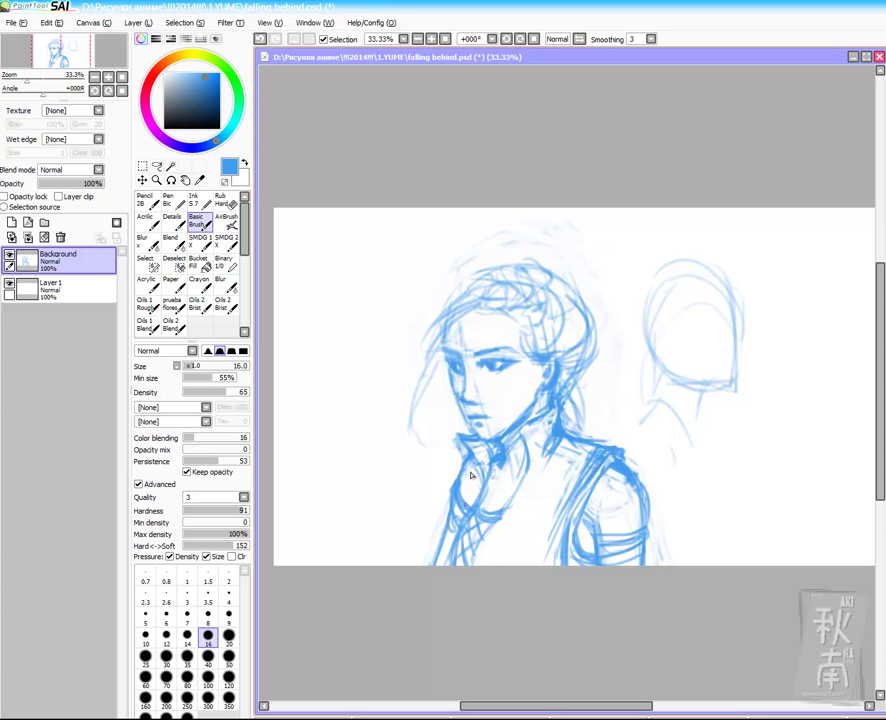
{"action": "mouse_move", "coordinate": [430, 376]}
{"action": "left_mouse_down"}
{"action": "mouse_move", "coordinate": [438, 430]}
{"action": "mouse_move", "coordinate": [446, 385]}
{"action": "mouse_move", "coordinate": [461, 429]}
{"action": "left_mouse_up"}
{"action": "mouse_move", "coordinate": [597, 371]}
{"action": "left_mouse_down"}
{"action": "mouse_move", "coordinate": [585, 400]}
{"action": "mouse_move", "coordinate": [590, 425]}
{"action": "mouse_move", "coordinate": [580, 390]}
{"action": "mouse_move", "coordinate": [596, 405]}
{"action": "mouse_move", "coordinate": [590, 396]}
{"action": "left_mouse_up"}
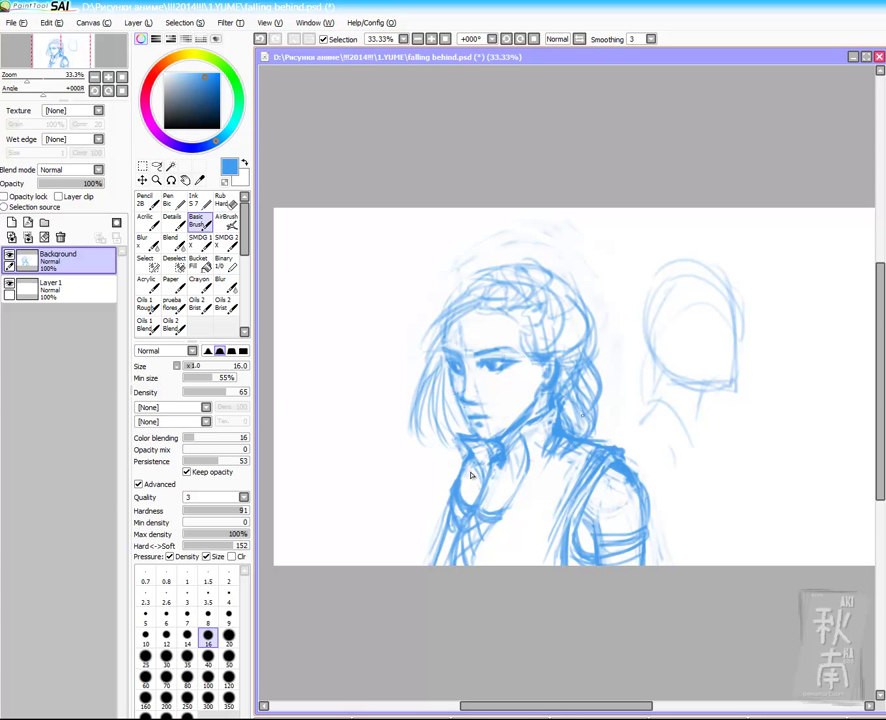
Step: Draw windblown hair locks sweeping from the forehead outward and down in front of the face
{"action": "mouse_move", "coordinate": [463, 309]}
{"action": "left_mouse_down"}
{"action": "mouse_move", "coordinate": [406, 340]}
{"action": "mouse_move", "coordinate": [404, 358]}
{"action": "mouse_move", "coordinate": [379, 361]}
{"action": "mouse_move", "coordinate": [390, 355]}
{"action": "left_mouse_up"}
{"action": "key", "text": "e"}
{"action": "key", "text": "b"}
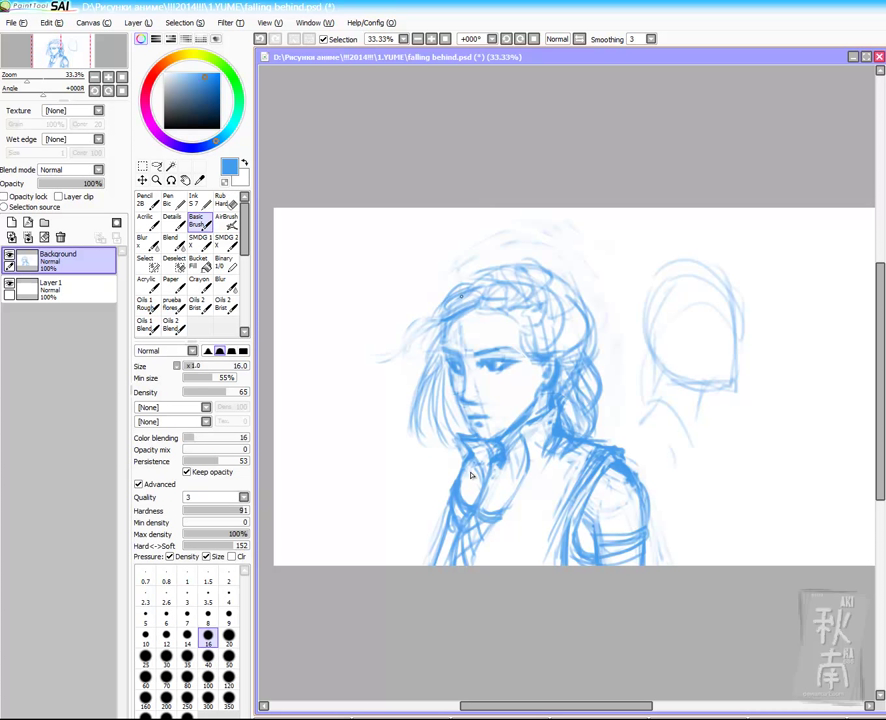
{"action": "mouse_move", "coordinate": [424, 312]}
{"action": "left_mouse_down"}
{"action": "mouse_move", "coordinate": [384, 362]}
{"action": "mouse_move", "coordinate": [387, 386]}
{"action": "left_mouse_up"}
{"action": "left_click_drag", "start_coordinate": [408, 345], "coordinate": [401, 399]}
{"action": "left_click_drag", "start_coordinate": [402, 360], "coordinate": [426, 446]}
Step: Reinforce the hair over the crown and clean up the neck and vest lines with the eraser and brush
{"action": "key", "text": "e"}
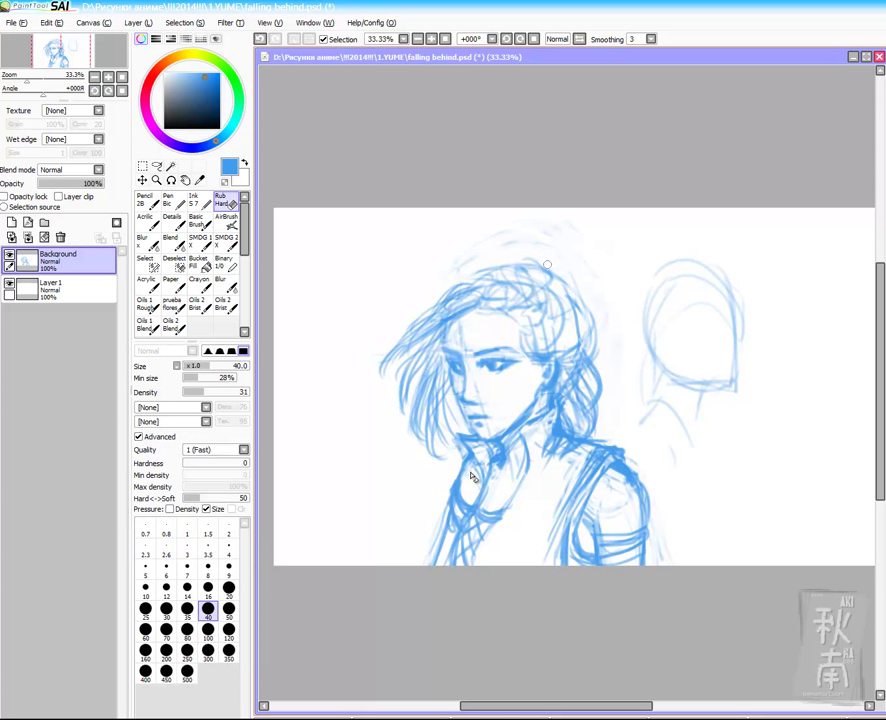
{"action": "key", "text": "e"}
{"action": "left_click_drag", "start_coordinate": [493, 271], "coordinate": [558, 294]}
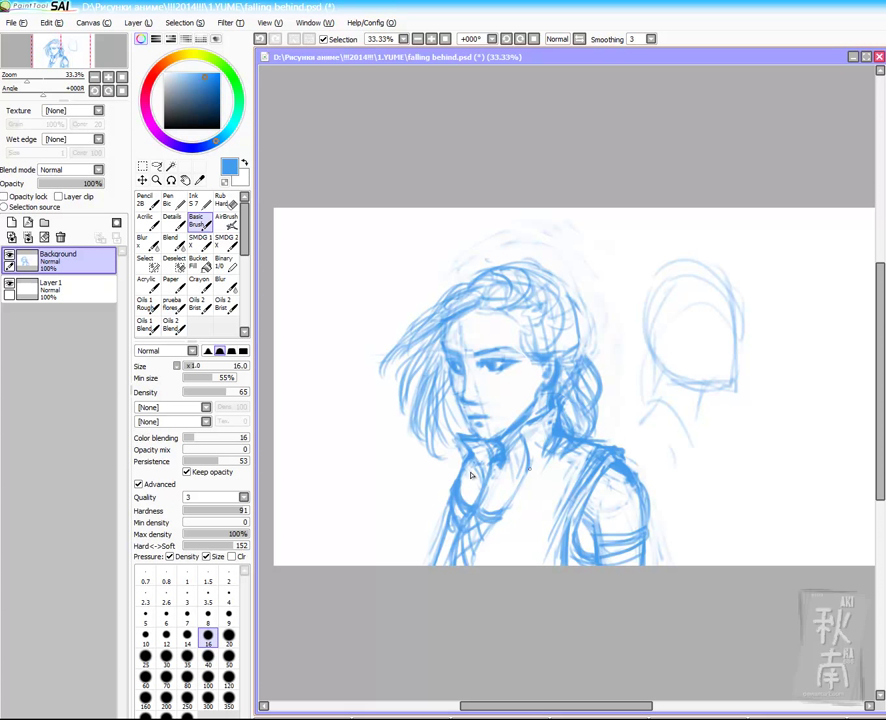
{"action": "key", "text": "e"}
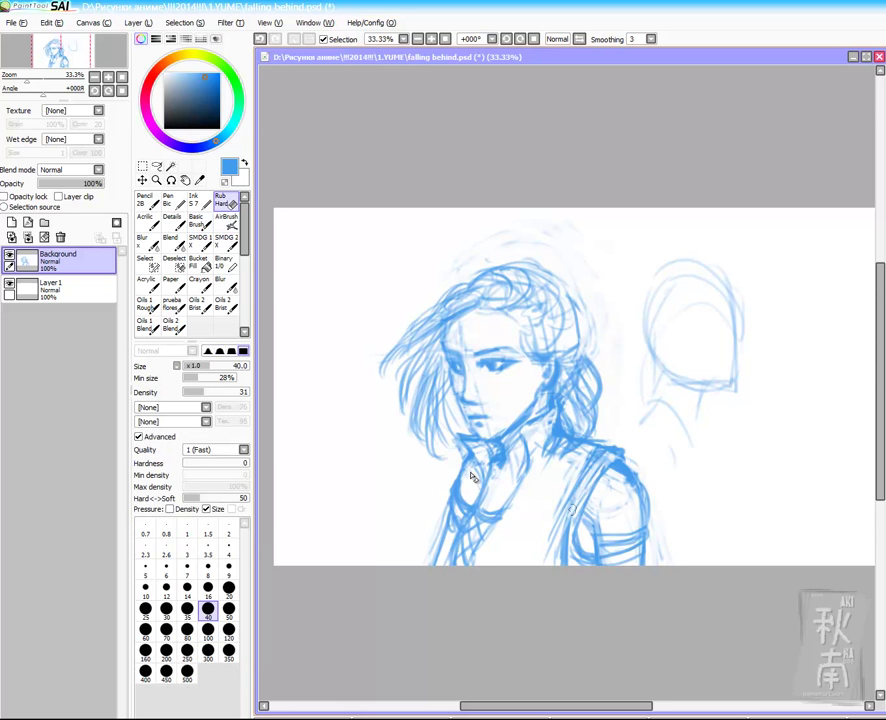
{"action": "key", "text": "e"}
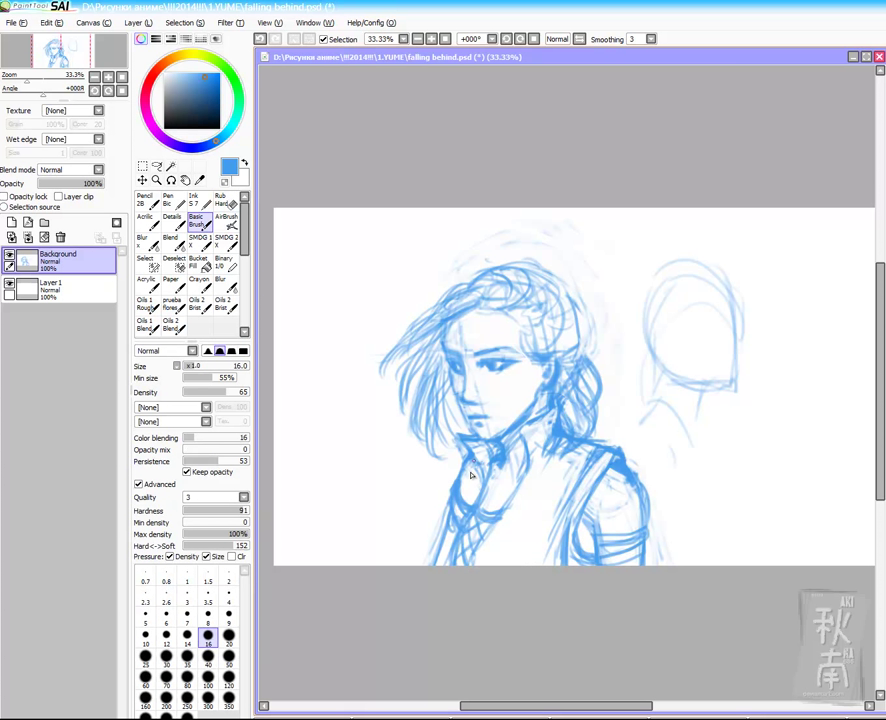
Step: Check the open reference image, return to the drawing, and fade the second head's construction lines with the eraser
{"action": "key", "text": "ctrl+Tab"}
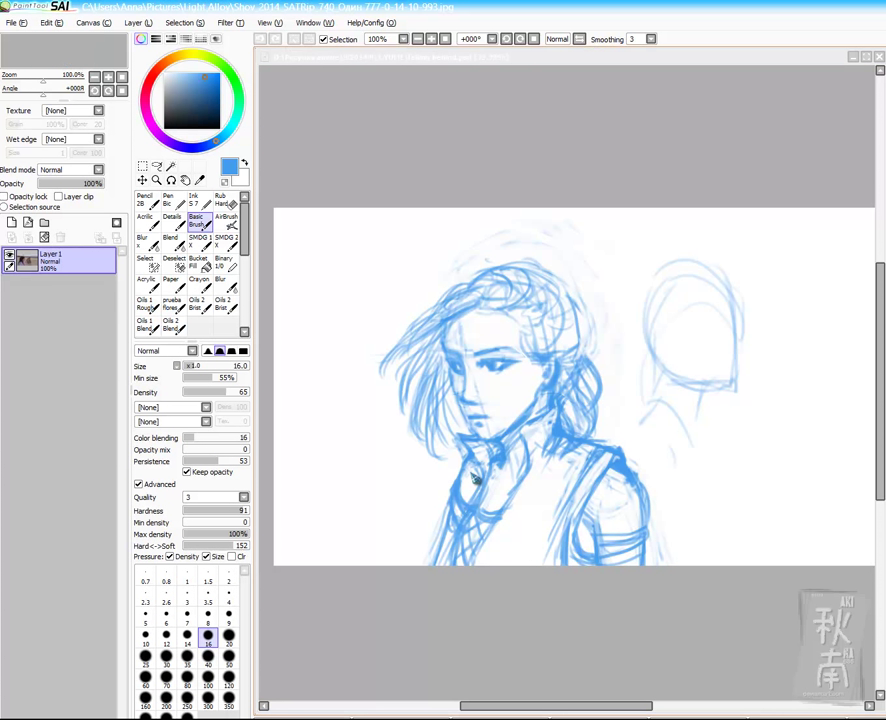
{"action": "key", "text": "ctrl+Tab"}
{"action": "key", "text": "ctrl+Tab"}
{"action": "key", "text": "ctrl+Tab"}
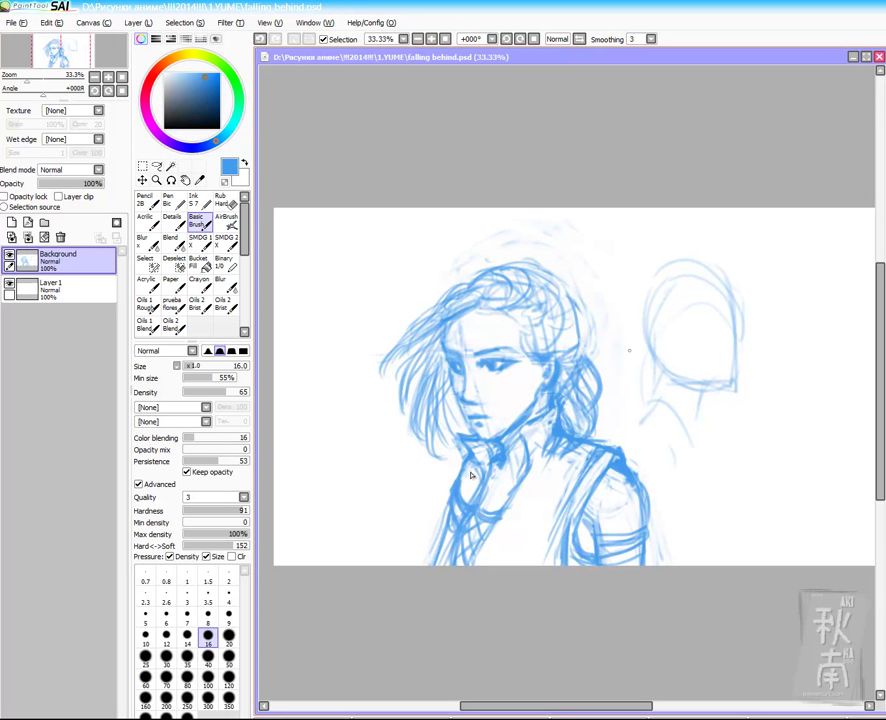
{"action": "key", "text": "e"}
{"action": "left_click_drag", "start_coordinate": [653, 354], "coordinate": [679, 379]}
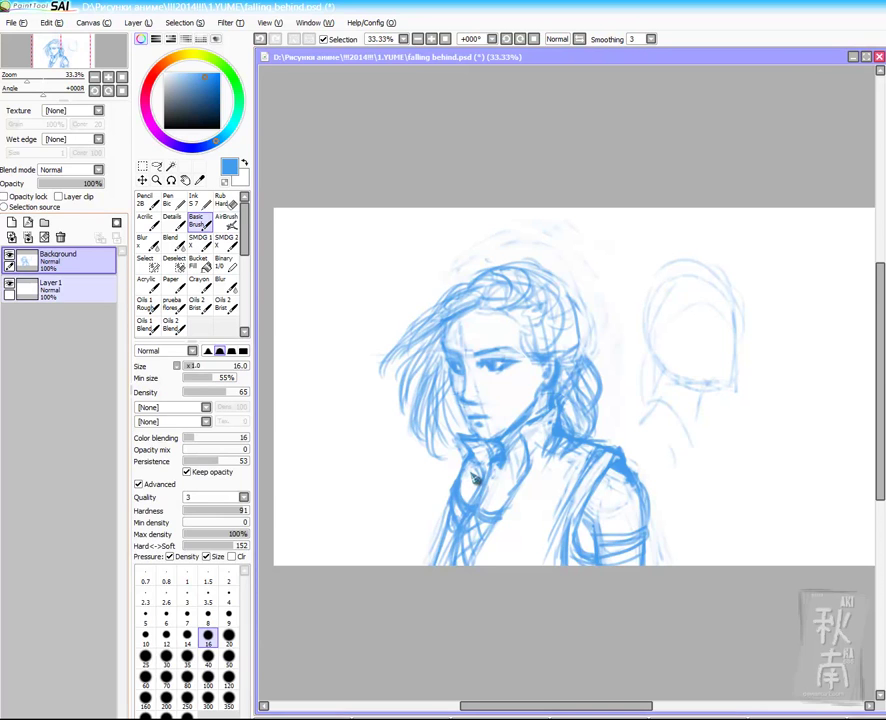
Step: Rename the sketch layer to 111, move the other layer above it, and rename that one to 222
{"action": "double_click", "coordinate": [76, 261]}
{"action": "type", "text": "111"}
{"action": "key", "text": "Return"}
{"action": "left_click_drag", "start_coordinate": [72, 290], "coordinate": [72, 254]}
{"action": "double_click", "coordinate": [74, 261]}
{"action": "type", "text": "222"}
{"action": "key", "text": "Return"}
Step: Undo a stray stroke, try a lasso transform on layer 222, deselect, and merge the layer into 111
{"action": "left_click_drag", "start_coordinate": [733, 312], "coordinate": [738, 387]}
{"action": "key", "text": "ctrl+z"}
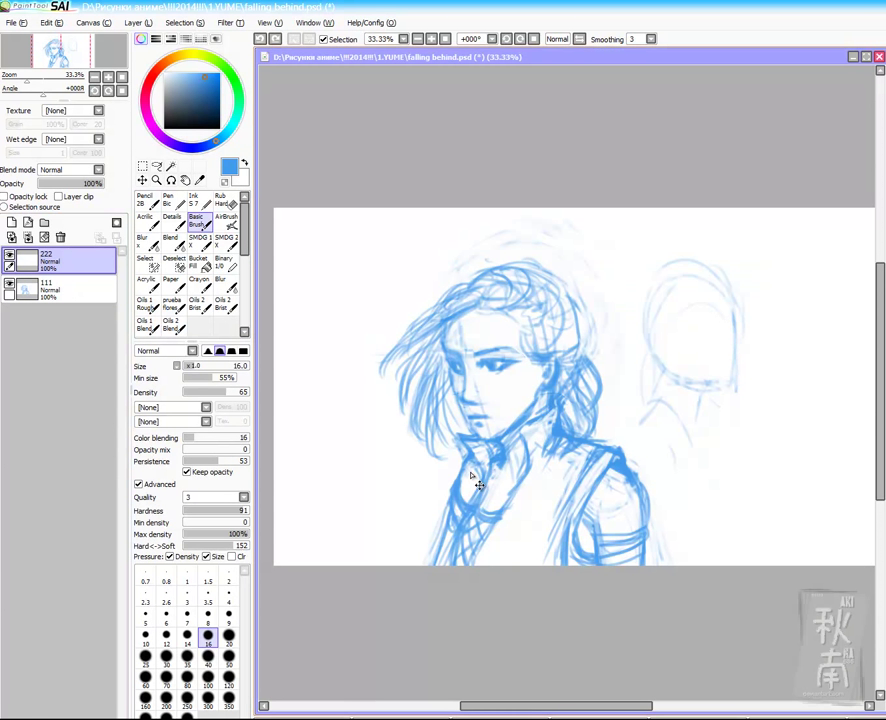
{"action": "scroll", "coordinate": [738, 340], "scroll_direction": "up", "scroll_amount": 3}
{"action": "key", "text": "ctrl+minus"}
{"action": "key", "text": "ctrl+minus"}
{"action": "key", "text": "l"}
{"action": "left_click_drag", "start_coordinate": [462, 440], "coordinate": [473, 470]}
{"action": "key", "text": "ctrl+t"}
{"action": "key", "text": "Return"}
{"action": "key", "text": "ctrl+d"}
{"action": "key", "text": "ctrl+e"}
{"action": "key", "text": "b"}
Step: Lasso the faded second head, move it farther from the woman with a transform, and deselect
{"action": "key", "text": "l"}
{"action": "left_click_drag", "start_coordinate": [468, 470], "coordinate": [474, 478]}
{"action": "key", "text": "ctrl+t"}
{"action": "left_click_drag", "start_coordinate": [536, 378], "coordinate": [618, 374]}
{"action": "key", "text": "Return"}
{"action": "key", "text": "ctrl+d"}
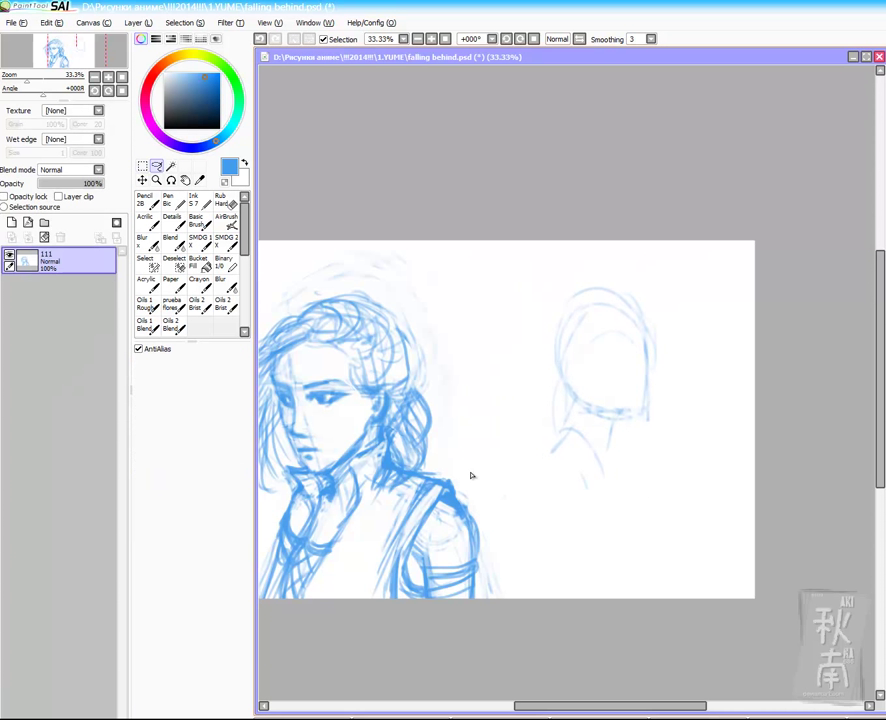
Step: Save the file and sketch the forehead, nose and mouth profile over the second head's guide
{"action": "key", "text": "b"}
{"action": "scroll", "coordinate": [631, 382], "scroll_direction": "up", "scroll_amount": 3}
{"action": "left_click_drag", "start_coordinate": [610, 297], "coordinate": [582, 376]}
{"action": "key", "text": "ctrl+s"}
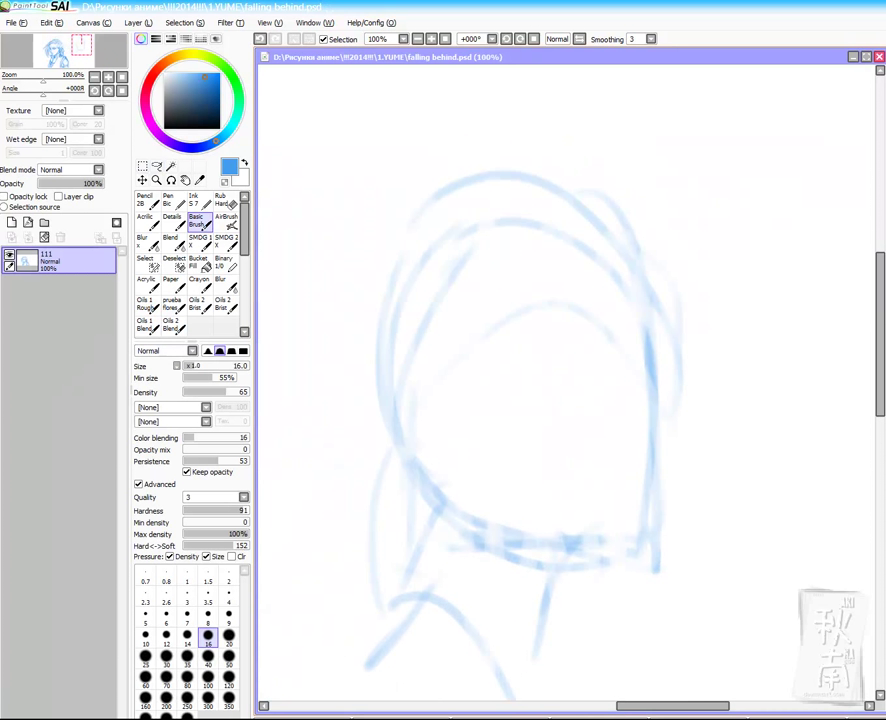
{"action": "left_click_drag", "start_coordinate": [628, 429], "coordinate": [614, 376]}
{"action": "left_click_drag", "start_coordinate": [631, 248], "coordinate": [649, 461]}
{"action": "mouse_move", "coordinate": [634, 317]}
{"action": "left_mouse_down"}
{"action": "mouse_move", "coordinate": [652, 385]}
{"action": "mouse_move", "coordinate": [670, 395]}
{"action": "left_mouse_up"}
{"action": "left_click_drag", "start_coordinate": [644, 340], "coordinate": [647, 408]}
{"action": "mouse_move", "coordinate": [634, 264]}
{"action": "left_mouse_down"}
{"action": "mouse_move", "coordinate": [643, 320]}
{"action": "mouse_move", "coordinate": [623, 344]}
{"action": "left_mouse_up"}
Step: Refine the profile's forehead and nose, and add the eyebrow and eye
{"action": "key", "text": "e"}
{"action": "key", "text": "b"}
{"action": "left_click_drag", "start_coordinate": [622, 221], "coordinate": [643, 298]}
{"action": "mouse_move", "coordinate": [617, 206]}
{"action": "left_mouse_down"}
{"action": "mouse_move", "coordinate": [631, 225]}
{"action": "mouse_move", "coordinate": [642, 297]}
{"action": "left_mouse_up"}
{"action": "mouse_move", "coordinate": [665, 389]}
{"action": "left_mouse_down"}
{"action": "mouse_move", "coordinate": [646, 425]}
{"action": "mouse_move", "coordinate": [629, 431]}
{"action": "left_mouse_up"}
{"action": "left_click_drag", "start_coordinate": [638, 330], "coordinate": [596, 346]}
{"action": "mouse_move", "coordinate": [637, 313]}
{"action": "left_mouse_down"}
{"action": "mouse_move", "coordinate": [597, 323]}
{"action": "mouse_move", "coordinate": [621, 308]}
{"action": "left_mouse_up"}
{"action": "key", "text": "e"}
{"action": "key", "text": "b"}
{"action": "left_click_drag", "start_coordinate": [594, 346], "coordinate": [638, 330]}
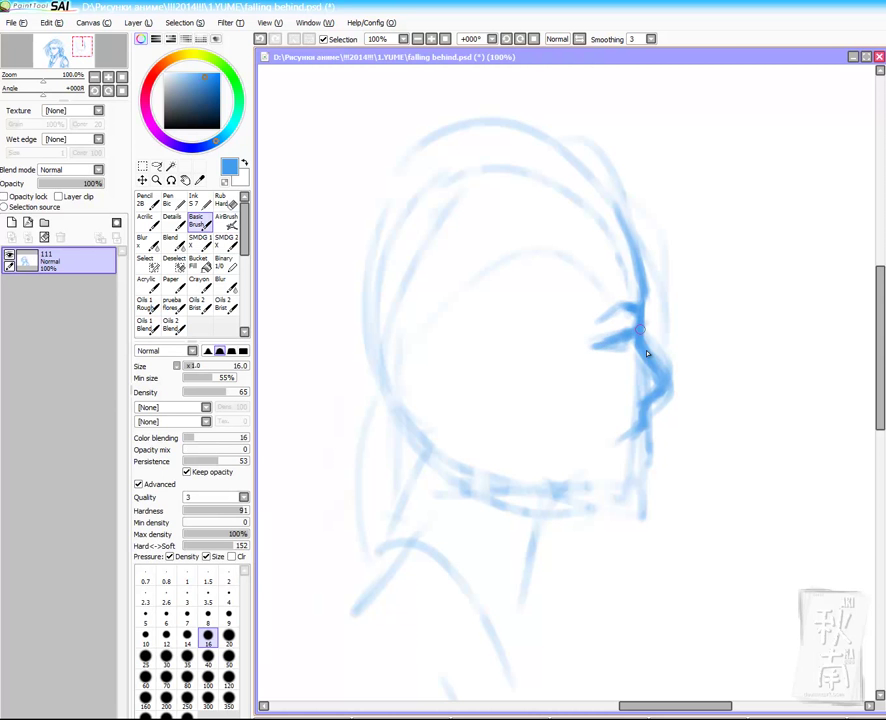
Step: Trim the nose tip with the eraser and fade the guide arcs over the profile's crown
{"action": "key", "text": "e"}
{"action": "left_click_drag", "start_coordinate": [677, 393], "coordinate": [669, 377]}
{"action": "left_click_drag", "start_coordinate": [437, 127], "coordinate": [549, 139]}
{"action": "left_click_drag", "start_coordinate": [516, 166], "coordinate": [479, 160]}
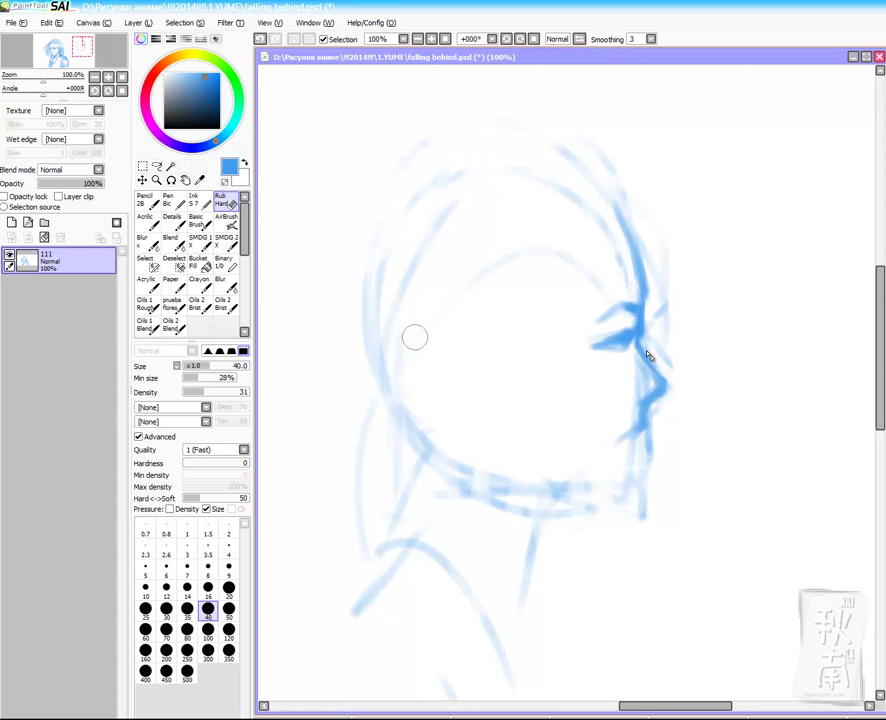
Step: Draw the profile's lips, chin and jawline, and fade the old guide lines beneath the jaw
{"action": "key", "text": "b"}
{"action": "key", "text": "e"}
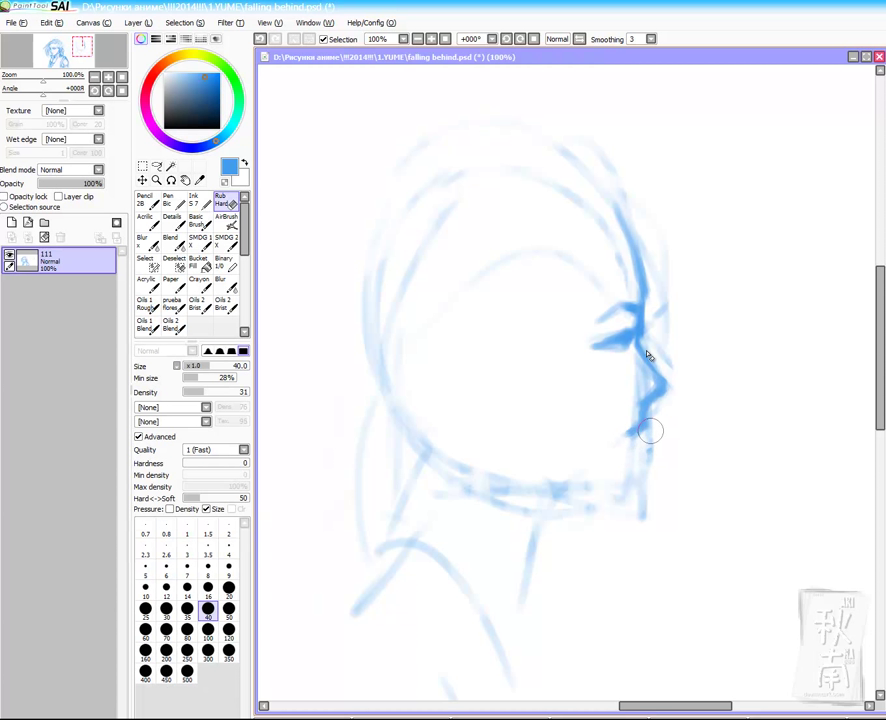
{"action": "key", "text": "b"}
{"action": "key", "text": "e"}
{"action": "key", "text": "b"}
{"action": "left_click_drag", "start_coordinate": [624, 472], "coordinate": [484, 476]}
{"action": "key", "text": "e"}
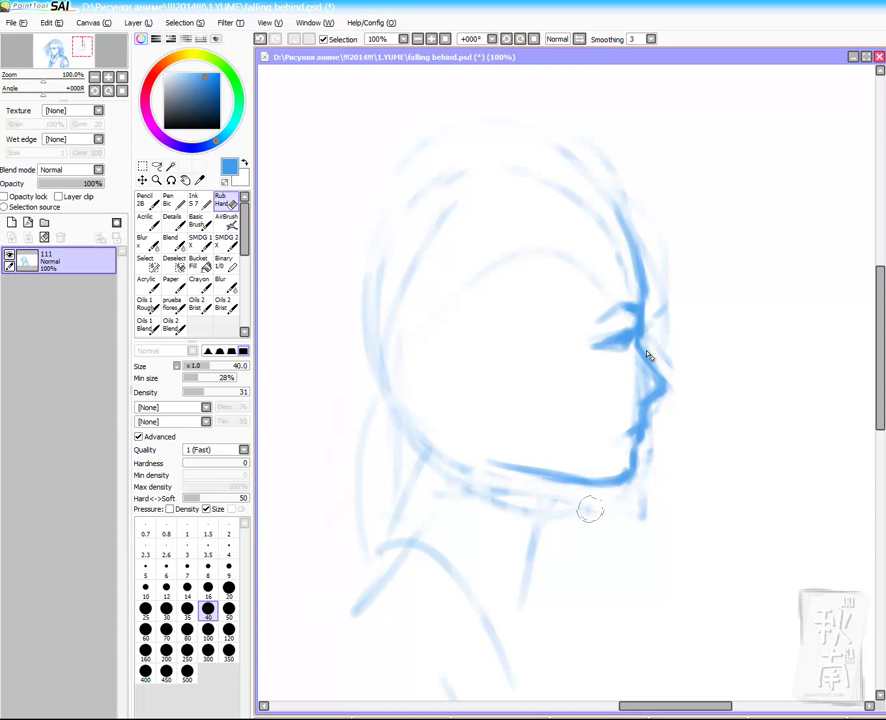
{"action": "key", "text": "b"}
Step: Redraw the woman's collar as a shaded band around the neck beneath her chin
{"action": "mouse_move", "coordinate": [623, 226]}
{"action": "left_mouse_down"}
{"action": "mouse_move", "coordinate": [566, 316]}
{"action": "mouse_move", "coordinate": [824, 230]}
{"action": "mouse_move", "coordinate": [867, 200]}
{"action": "left_mouse_up"}
{"action": "scroll", "coordinate": [536, 295], "scroll_direction": "down", "scroll_amount": 2}
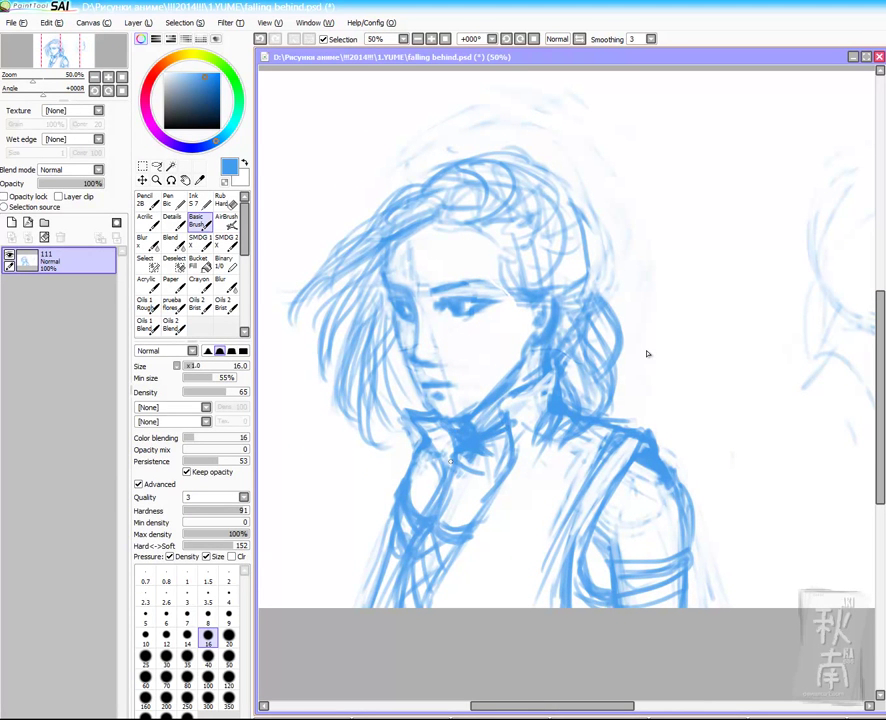
{"action": "key", "text": "e"}
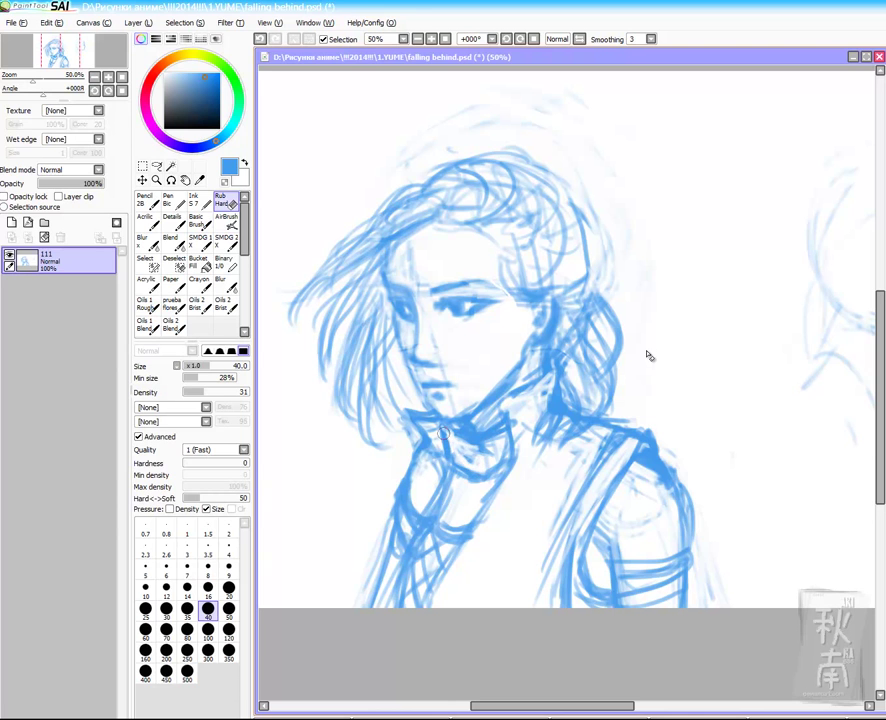
{"action": "key", "text": "b"}
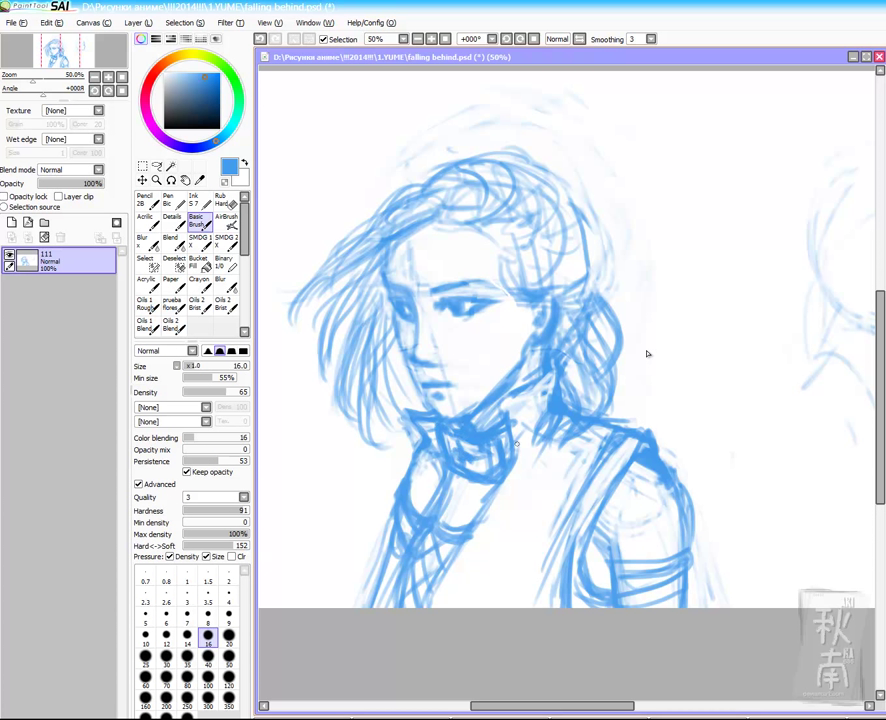
{"action": "mouse_move", "coordinate": [647, 353]}
{"action": "left_mouse_down"}
{"action": "mouse_move", "coordinate": [410, 405]}
{"action": "mouse_move", "coordinate": [477, 441]}
{"action": "mouse_move", "coordinate": [471, 474]}
{"action": "left_mouse_up"}
{"action": "key", "text": "Page_Up"}
{"action": "key", "text": "Page_Up"}
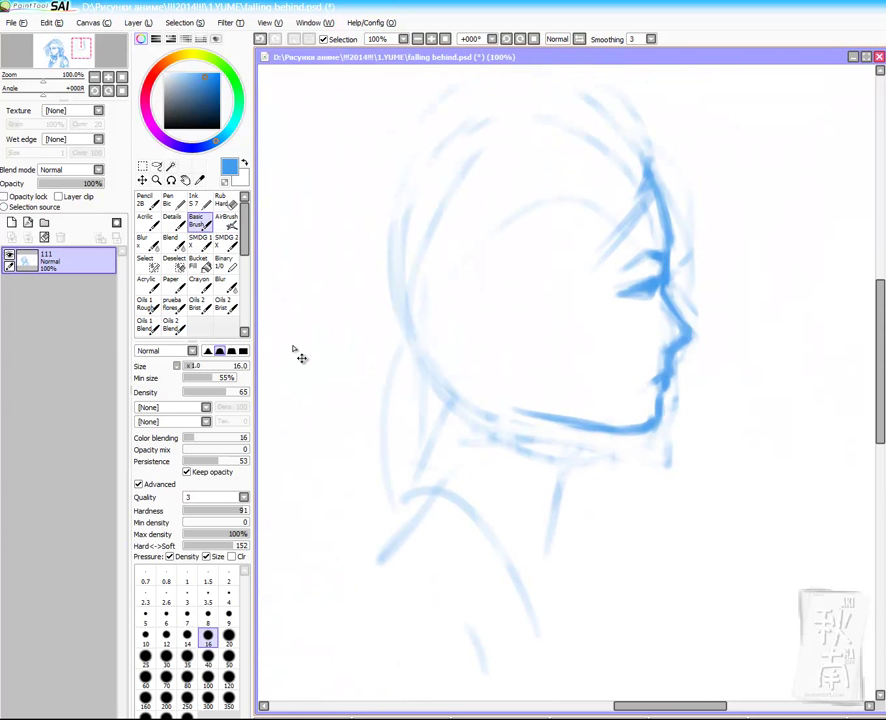
Step: Redraw the profile's jawline at a steeper upward slant toward the ear and erase the old jaw stroke
{"action": "left_click_drag", "start_coordinate": [618, 430], "coordinate": [538, 398]}
{"action": "key", "text": "e"}
{"action": "left_click_drag", "start_coordinate": [540, 418], "coordinate": [498, 405]}
{"action": "key", "text": "b"}
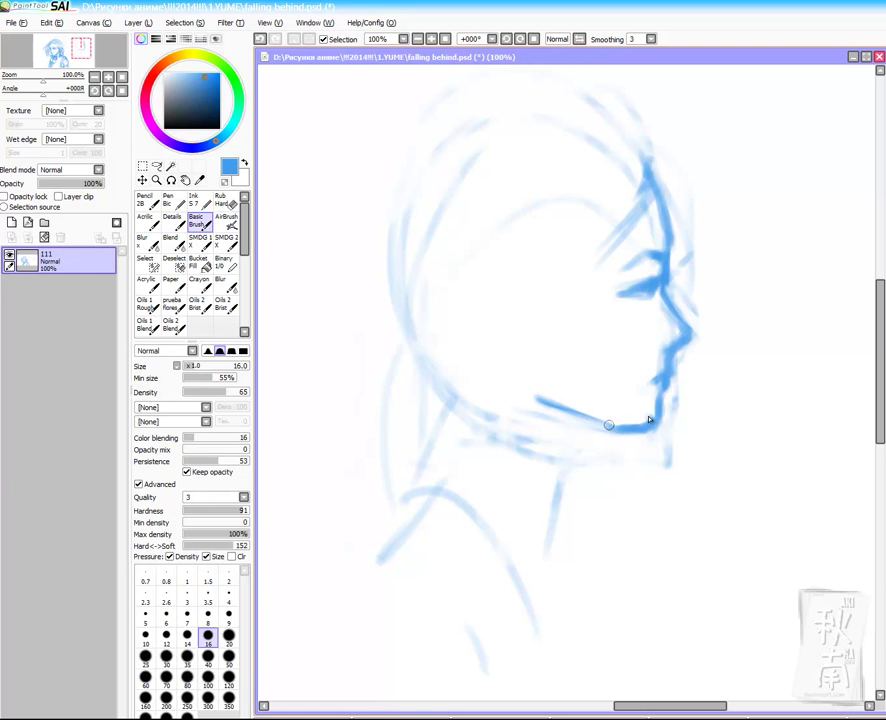
{"action": "left_click_drag", "start_coordinate": [627, 428], "coordinate": [634, 463]}
Step: Lasso the profile's upper face and adjust it with a transform
{"action": "key", "text": "l"}
{"action": "left_click_drag", "start_coordinate": [713, 278], "coordinate": [722, 222]}
{"action": "key", "text": "ctrl+t"}
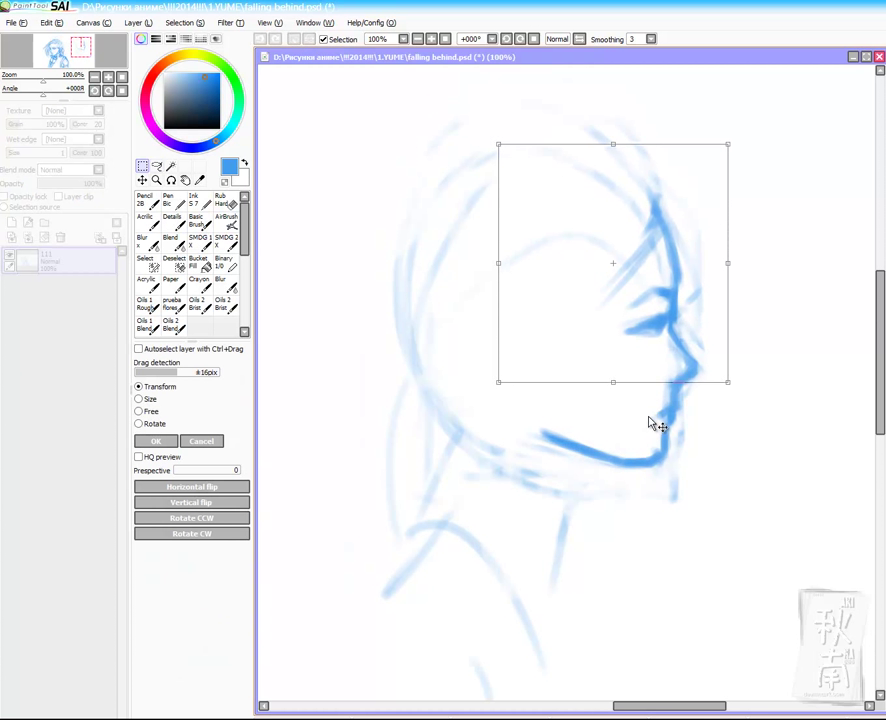
{"action": "key", "text": "Return"}
Step: Draw a headband line across the profile's forehead and a hair lock sweeping from the hairline toward the temple
{"action": "left_click_drag", "start_coordinate": [678, 280], "coordinate": [600, 299]}
{"action": "left_click_drag", "start_coordinate": [675, 238], "coordinate": [681, 280]}
{"action": "left_click_drag", "start_coordinate": [656, 232], "coordinate": [646, 280]}
{"action": "mouse_move", "coordinate": [664, 187]}
{"action": "left_mouse_down"}
{"action": "mouse_move", "coordinate": [606, 310]}
{"action": "mouse_move", "coordinate": [575, 305]}
{"action": "left_mouse_up"}
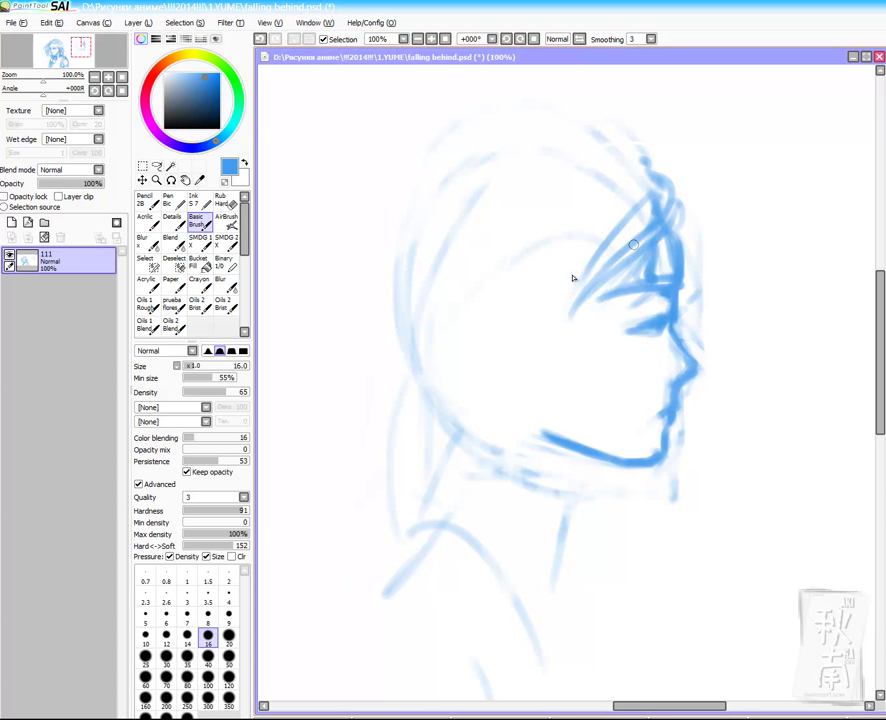
Step: Draw long side locks running from the temple down past the jaw, undoing the strokes that miss
{"action": "left_click_drag", "start_coordinate": [616, 272], "coordinate": [574, 494]}
{"action": "left_click_drag", "start_coordinate": [599, 315], "coordinate": [578, 480]}
{"action": "key", "text": "ctrl+z"}
{"action": "key", "text": "ctrl+z"}
{"action": "left_click_drag", "start_coordinate": [613, 264], "coordinate": [595, 491]}
{"action": "mouse_move", "coordinate": [571, 357]}
{"action": "left_mouse_down"}
{"action": "mouse_move", "coordinate": [598, 480]}
{"action": "mouse_move", "coordinate": [598, 470]}
{"action": "left_mouse_up"}
{"action": "key", "text": "ctrl+z"}
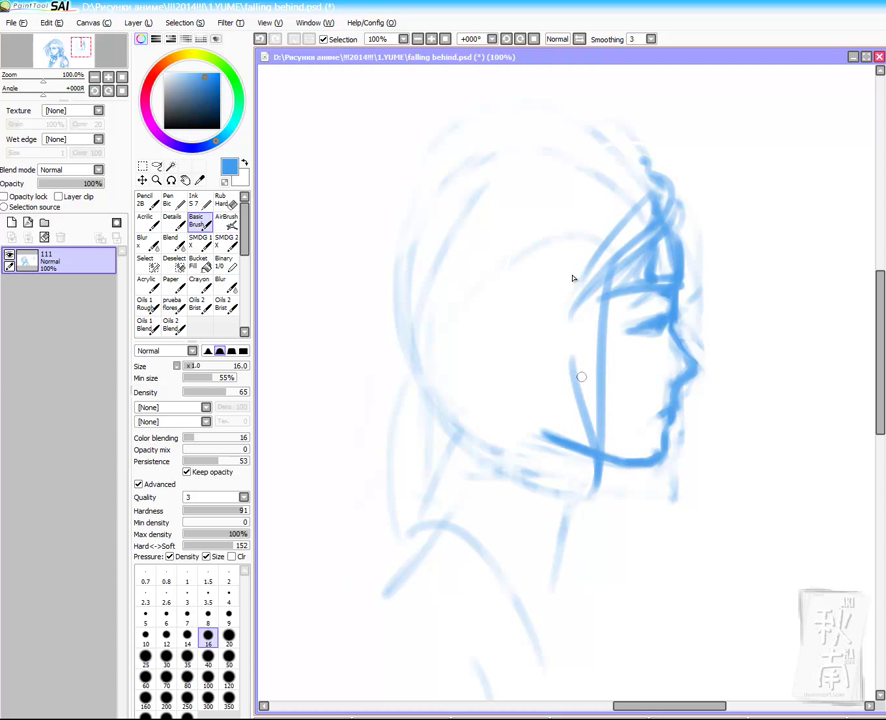
{"action": "left_click_drag", "start_coordinate": [572, 312], "coordinate": [568, 388]}
{"action": "key", "text": "ctrl+z"}
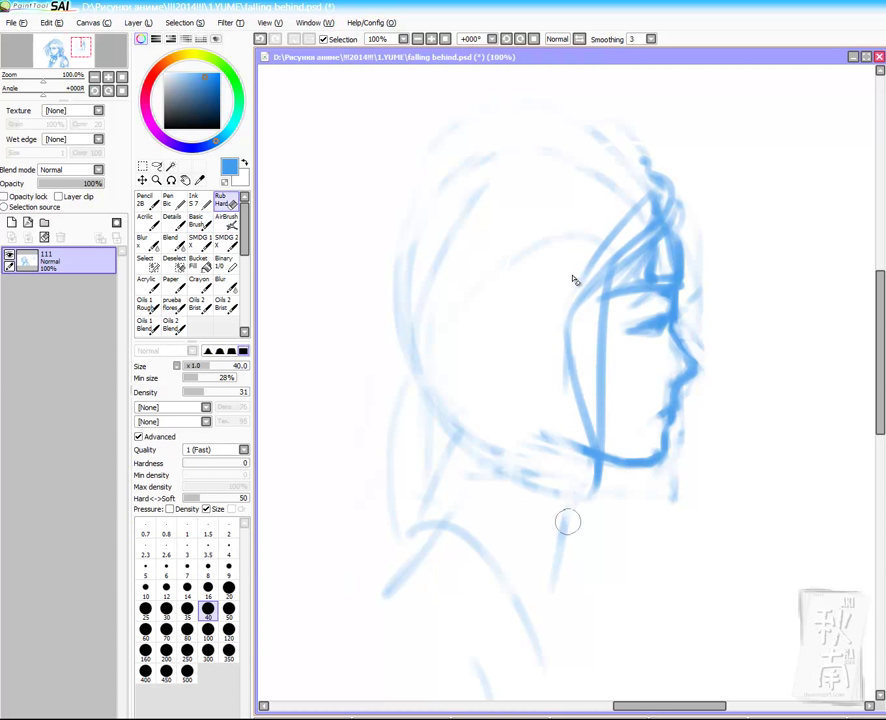
Step: Erase the jawline behind the side locks, and add the front neck line and a small mark beneath the eye
{"action": "mouse_move", "coordinate": [602, 464]}
{"action": "left_mouse_down"}
{"action": "mouse_move", "coordinate": [578, 512]}
{"action": "mouse_move", "coordinate": [580, 429]}
{"action": "mouse_move", "coordinate": [590, 462]}
{"action": "left_mouse_up"}
{"action": "key", "text": "e"}
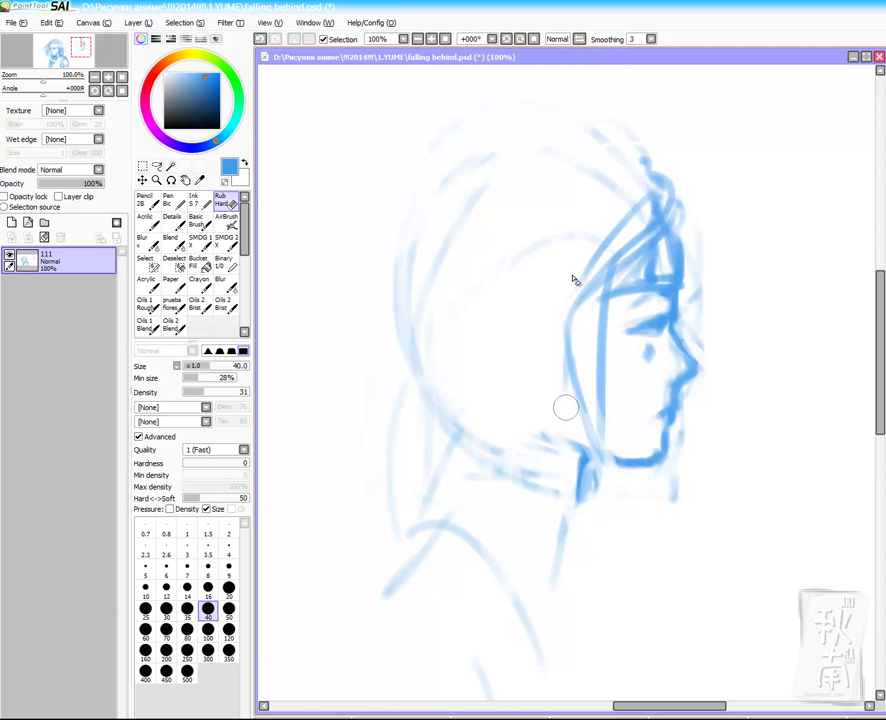
{"action": "key", "text": "b"}
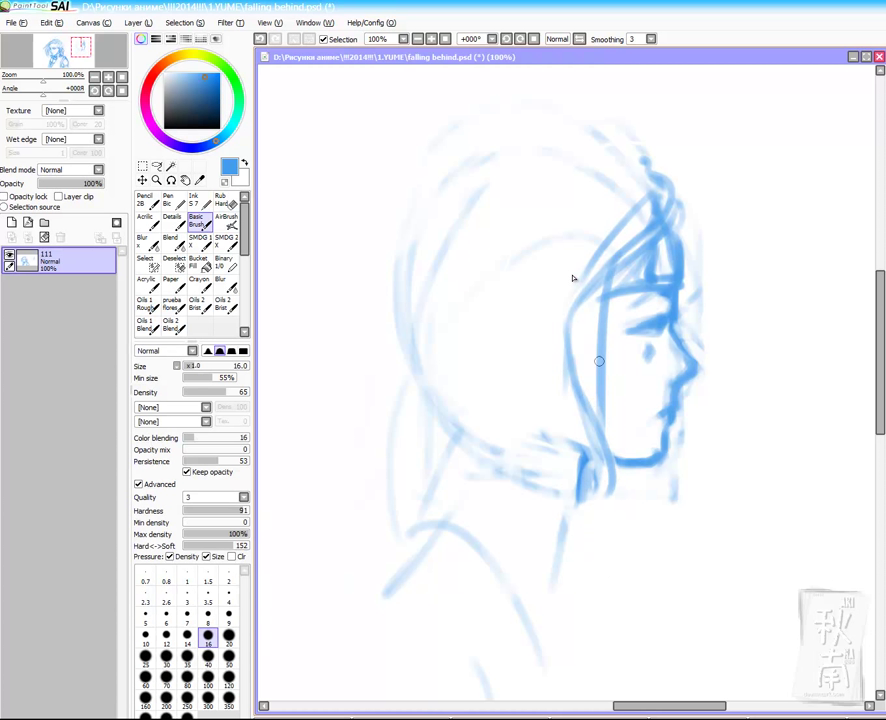
Step: Fade the guide arcs over the profile's crown and sketch hair strands sweeping back from the forehead
{"action": "key", "text": "e"}
{"action": "mouse_move", "coordinate": [580, 403]}
{"action": "left_mouse_down"}
{"action": "mouse_move", "coordinate": [590, 528]}
{"action": "mouse_move", "coordinate": [603, 460]}
{"action": "mouse_move", "coordinate": [586, 452]}
{"action": "mouse_move", "coordinate": [580, 503]}
{"action": "mouse_move", "coordinate": [531, 411]}
{"action": "mouse_move", "coordinate": [483, 484]}
{"action": "mouse_move", "coordinate": [483, 469]}
{"action": "mouse_move", "coordinate": [629, 229]}
{"action": "mouse_move", "coordinate": [648, 171]}
{"action": "left_mouse_up"}
{"action": "key", "text": "b"}
{"action": "left_click_drag", "start_coordinate": [516, 203], "coordinate": [648, 172]}
{"action": "mouse_move", "coordinate": [530, 170]}
{"action": "left_mouse_down"}
{"action": "mouse_move", "coordinate": [638, 160]}
{"action": "mouse_move", "coordinate": [664, 208]}
{"action": "left_mouse_up"}
{"action": "mouse_move", "coordinate": [540, 173]}
{"action": "left_mouse_down"}
{"action": "mouse_move", "coordinate": [662, 202]}
{"action": "mouse_move", "coordinate": [670, 225]}
{"action": "mouse_move", "coordinate": [679, 208]}
{"action": "left_mouse_up"}
{"action": "key", "text": "e"}
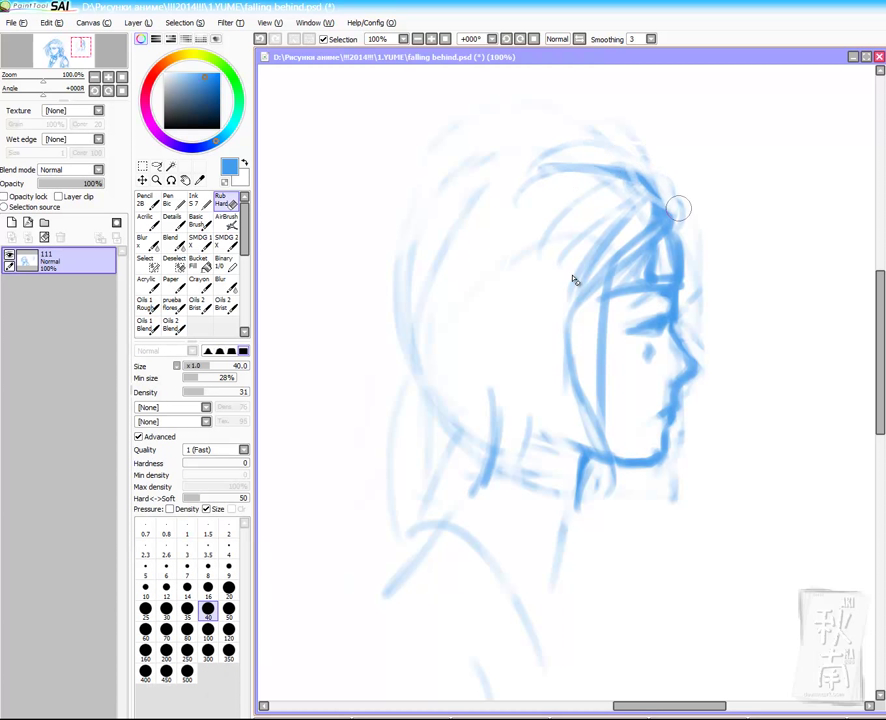
Step: Sketch hair strands from the temple back behind the jaw and down over the nape
{"action": "mouse_move", "coordinate": [622, 218]}
{"action": "left_mouse_down"}
{"action": "mouse_move", "coordinate": [579, 248]}
{"action": "mouse_move", "coordinate": [609, 229]}
{"action": "left_mouse_up"}
{"action": "key", "text": "b"}
{"action": "left_click_drag", "start_coordinate": [573, 310], "coordinate": [510, 422]}
{"action": "mouse_move", "coordinate": [576, 336]}
{"action": "left_mouse_down"}
{"action": "mouse_move", "coordinate": [456, 472]}
{"action": "mouse_move", "coordinate": [574, 386]}
{"action": "mouse_move", "coordinate": [562, 199]}
{"action": "left_mouse_up"}
{"action": "left_click_drag", "start_coordinate": [535, 451], "coordinate": [487, 519]}
{"action": "left_click_drag", "start_coordinate": [508, 457], "coordinate": [476, 525]}
{"action": "mouse_move", "coordinate": [516, 441]}
{"action": "left_mouse_down"}
{"action": "mouse_move", "coordinate": [509, 486]}
{"action": "mouse_move", "coordinate": [462, 583]}
{"action": "left_mouse_up"}
Step: Outline the crown hair pulled back into a high tie and start a ponytail streaming behind the head
{"action": "mouse_move", "coordinate": [669, 206]}
{"action": "left_mouse_down"}
{"action": "mouse_move", "coordinate": [536, 161]}
{"action": "mouse_move", "coordinate": [433, 214]}
{"action": "mouse_move", "coordinate": [477, 396]}
{"action": "mouse_move", "coordinate": [560, 204]}
{"action": "mouse_move", "coordinate": [471, 308]}
{"action": "mouse_move", "coordinate": [506, 431]}
{"action": "mouse_move", "coordinate": [451, 326]}
{"action": "mouse_move", "coordinate": [540, 190]}
{"action": "mouse_move", "coordinate": [503, 204]}
{"action": "mouse_move", "coordinate": [430, 175]}
{"action": "mouse_move", "coordinate": [485, 203]}
{"action": "mouse_move", "coordinate": [394, 263]}
{"action": "mouse_move", "coordinate": [392, 210]}
{"action": "mouse_move", "coordinate": [346, 279]}
{"action": "mouse_move", "coordinate": [446, 162]}
{"action": "mouse_move", "coordinate": [386, 262]}
{"action": "left_mouse_up"}
{"action": "mouse_move", "coordinate": [471, 281]}
{"action": "left_mouse_down"}
{"action": "mouse_move", "coordinate": [516, 263]}
{"action": "mouse_move", "coordinate": [463, 313]}
{"action": "left_mouse_up"}
{"action": "mouse_move", "coordinate": [481, 236]}
{"action": "left_mouse_down"}
{"action": "mouse_move", "coordinate": [408, 424]}
{"action": "mouse_move", "coordinate": [343, 465]}
{"action": "left_mouse_up"}
{"action": "mouse_move", "coordinate": [478, 240]}
{"action": "left_mouse_down"}
{"action": "mouse_move", "coordinate": [410, 326]}
{"action": "mouse_move", "coordinate": [327, 375]}
{"action": "left_mouse_up"}
{"action": "left_click_drag", "start_coordinate": [327, 375], "coordinate": [462, 317]}
{"action": "mouse_move", "coordinate": [372, 330]}
{"action": "left_mouse_down"}
{"action": "mouse_move", "coordinate": [426, 338]}
{"action": "mouse_move", "coordinate": [603, 190]}
{"action": "left_mouse_up"}
{"action": "left_click_drag", "start_coordinate": [312, 308], "coordinate": [626, 219]}
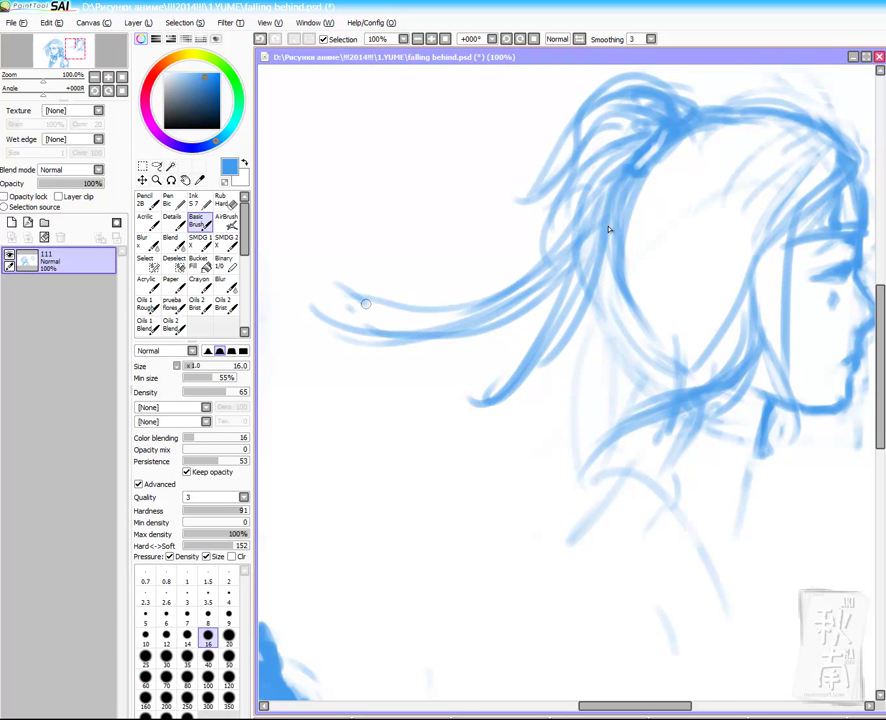
Step: Fill the windblown ponytail with additional curved strands and pointed tips
{"action": "scroll", "coordinate": [608, 229], "scroll_direction": "down", "scroll_amount": 2}
{"action": "mouse_move", "coordinate": [527, 211]}
{"action": "left_mouse_down"}
{"action": "mouse_move", "coordinate": [430, 280]}
{"action": "mouse_move", "coordinate": [393, 250]}
{"action": "left_mouse_up"}
{"action": "left_click_drag", "start_coordinate": [391, 239], "coordinate": [431, 294]}
{"action": "left_click_drag", "start_coordinate": [530, 262], "coordinate": [400, 322]}
{"action": "left_click_drag", "start_coordinate": [528, 287], "coordinate": [456, 337]}
{"action": "mouse_move", "coordinate": [443, 346]}
{"action": "left_mouse_down"}
{"action": "mouse_move", "coordinate": [531, 285]}
{"action": "mouse_move", "coordinate": [347, 346]}
{"action": "left_mouse_up"}
{"action": "mouse_move", "coordinate": [346, 297]}
{"action": "left_mouse_down"}
{"action": "mouse_move", "coordinate": [519, 272]}
{"action": "mouse_move", "coordinate": [376, 370]}
{"action": "mouse_move", "coordinate": [514, 323]}
{"action": "left_mouse_up"}
{"action": "mouse_move", "coordinate": [555, 254]}
{"action": "left_mouse_down"}
{"action": "mouse_move", "coordinate": [411, 389]}
{"action": "mouse_move", "coordinate": [496, 356]}
{"action": "left_mouse_up"}
Step: Draw the details at the back of the profile's head and add hair strands over its side and nape
{"action": "left_click_drag", "start_coordinate": [597, 244], "coordinate": [597, 324]}
{"action": "mouse_move", "coordinate": [644, 213]}
{"action": "left_mouse_down"}
{"action": "mouse_move", "coordinate": [642, 243]}
{"action": "mouse_move", "coordinate": [621, 216]}
{"action": "mouse_move", "coordinate": [592, 365]}
{"action": "mouse_move", "coordinate": [574, 382]}
{"action": "mouse_move", "coordinate": [613, 310]}
{"action": "left_mouse_up"}
{"action": "mouse_move", "coordinate": [614, 258]}
{"action": "left_mouse_down"}
{"action": "mouse_move", "coordinate": [578, 277]}
{"action": "mouse_move", "coordinate": [614, 258]}
{"action": "mouse_move", "coordinate": [580, 290]}
{"action": "left_mouse_up"}
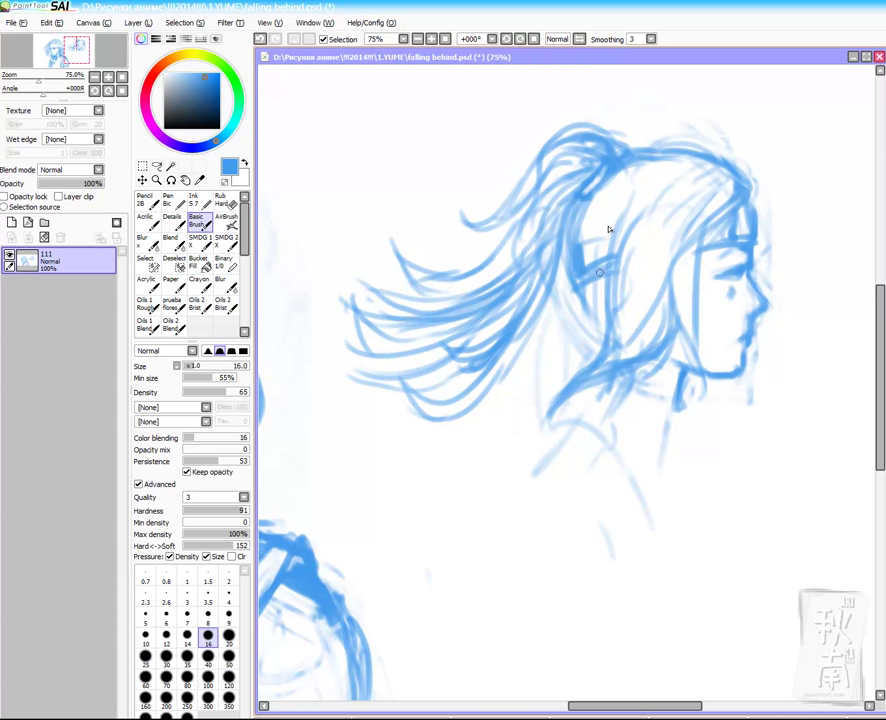
{"action": "left_click_drag", "start_coordinate": [592, 222], "coordinate": [576, 288]}
{"action": "left_click_drag", "start_coordinate": [632, 228], "coordinate": [650, 338]}
{"action": "mouse_move", "coordinate": [640, 150]}
{"action": "left_mouse_down"}
{"action": "mouse_move", "coordinate": [697, 228]}
{"action": "mouse_move", "coordinate": [684, 322]}
{"action": "left_mouse_up"}
{"action": "left_click_drag", "start_coordinate": [696, 240], "coordinate": [687, 348]}
{"action": "mouse_move", "coordinate": [663, 268]}
{"action": "left_mouse_down"}
{"action": "mouse_move", "coordinate": [632, 350]}
{"action": "mouse_move", "coordinate": [610, 358]}
{"action": "left_mouse_up"}
{"action": "left_click_drag", "start_coordinate": [646, 330], "coordinate": [541, 426]}
Step: Extend the ponytail with long dark lower locks and a pointed upper strand, redoing the upper one once
{"action": "mouse_move", "coordinate": [567, 279]}
{"action": "left_mouse_down"}
{"action": "mouse_move", "coordinate": [504, 360]}
{"action": "mouse_move", "coordinate": [322, 434]}
{"action": "left_mouse_up"}
{"action": "left_click_drag", "start_coordinate": [486, 362], "coordinate": [329, 494]}
{"action": "left_click_drag", "start_coordinate": [324, 416], "coordinate": [328, 434]}
{"action": "left_click_drag", "start_coordinate": [372, 293], "coordinate": [294, 273]}
{"action": "key", "text": "ctrl+z"}
{"action": "left_click_drag", "start_coordinate": [407, 295], "coordinate": [301, 248]}
{"action": "left_click_drag", "start_coordinate": [328, 259], "coordinate": [378, 299]}
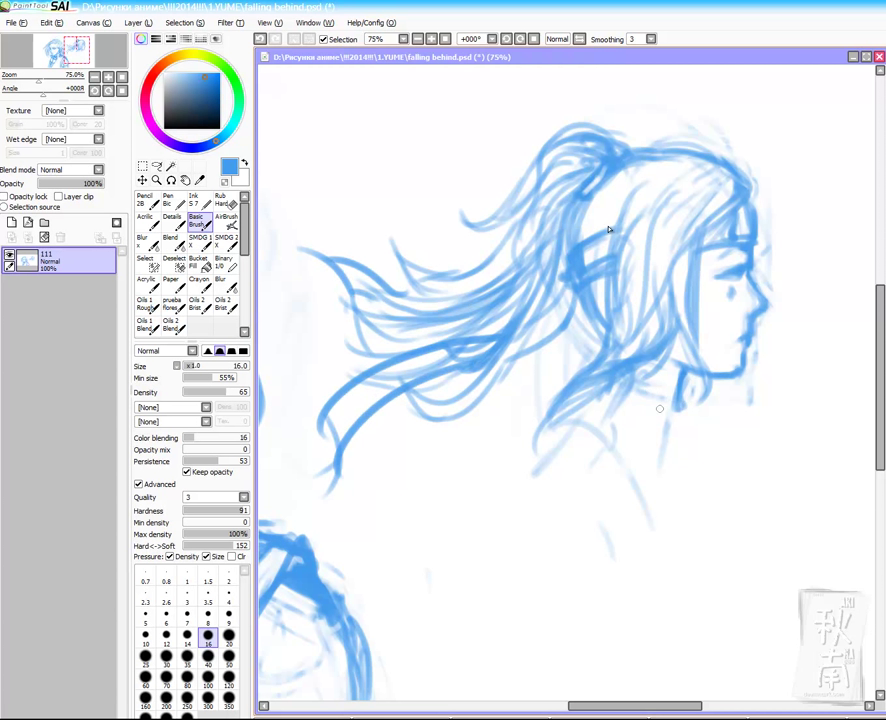
Step: Lasso the whole profile head, copy it and paste it onto its own layer above layer 111
{"action": "scroll", "coordinate": [608, 229], "scroll_direction": "down", "scroll_amount": 1}
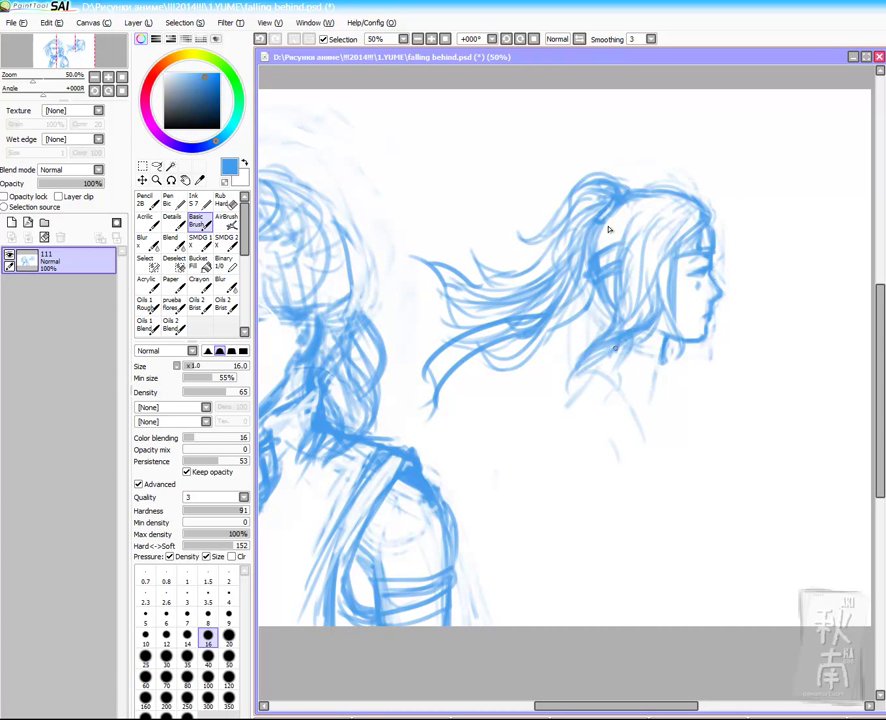
{"action": "key", "text": "l"}
{"action": "mouse_move", "coordinate": [414, 314]}
{"action": "left_mouse_down"}
{"action": "mouse_move", "coordinate": [502, 433]}
{"action": "mouse_move", "coordinate": [410, 318]}
{"action": "left_mouse_up"}
{"action": "key", "text": "ctrl+c"}
{"action": "key", "text": "ctrl+shift+n"}
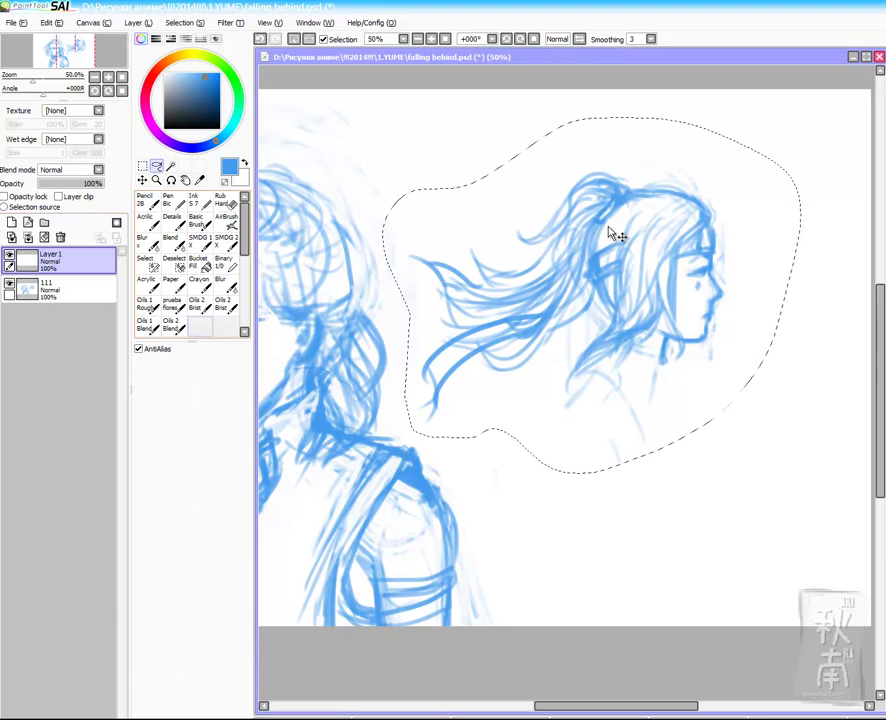
{"action": "key", "text": "ctrl+v"}
{"action": "key", "text": "ctrl+e"}
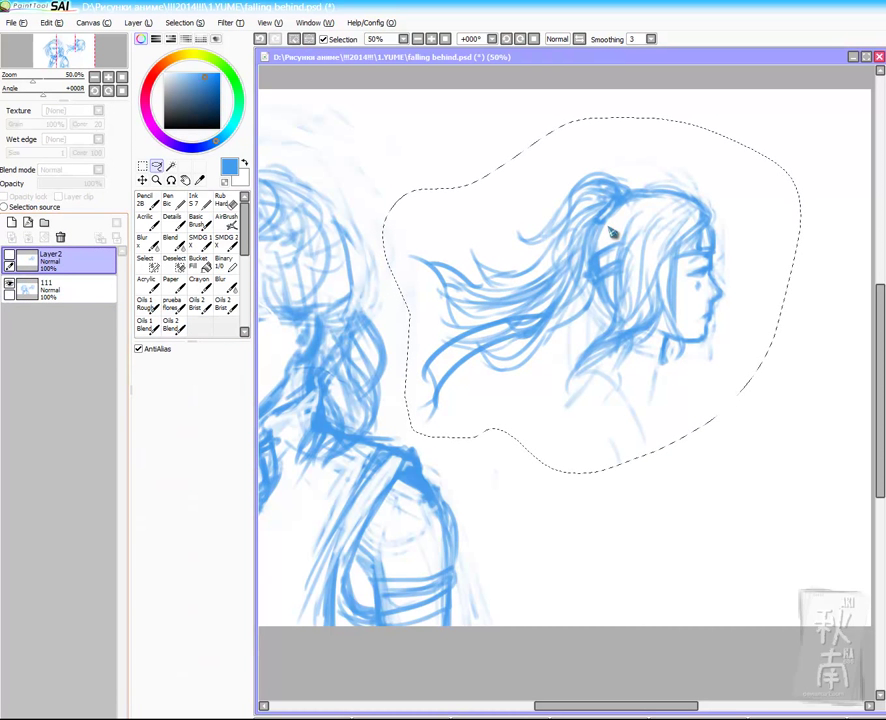
Step: Erase the original profile from layer 111, then place the pasted layer below it and show the copy
{"action": "key", "text": "ctrl+d"}
{"action": "key", "text": "e"}
{"action": "mouse_move", "coordinate": [440, 390]}
{"action": "left_mouse_down"}
{"action": "mouse_move", "coordinate": [659, 239]}
{"action": "mouse_move", "coordinate": [695, 250]}
{"action": "left_mouse_up"}
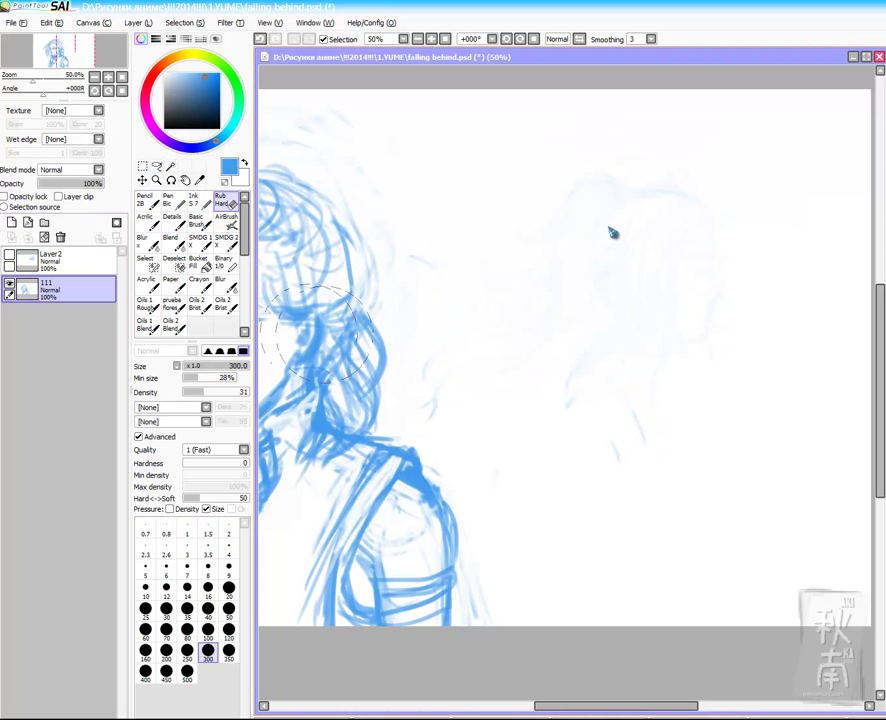
{"action": "left_click", "coordinate": [60, 260]}
{"action": "left_click_drag", "start_coordinate": [60, 260], "coordinate": [60, 297]}
{"action": "key", "text": "b"}
{"action": "left_click", "coordinate": [9, 283]}
{"action": "key", "text": "Page_Down"}
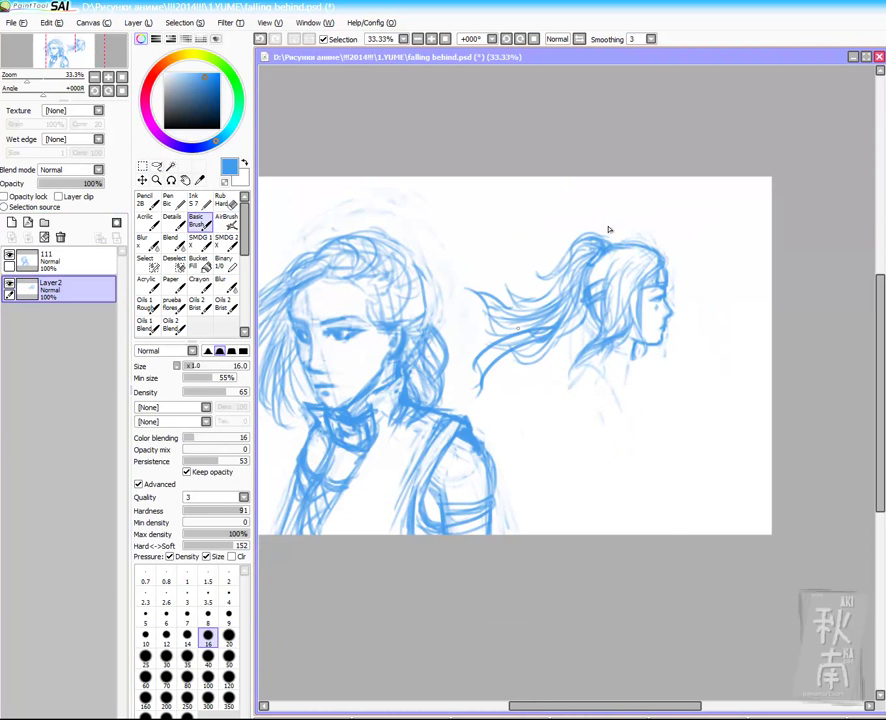
Step: Lasso the profile on Layer2, enlarge and reposition it beside the woman with a transform, and deselect it
{"action": "key", "text": "l"}
{"action": "left_click_drag", "start_coordinate": [487, 411], "coordinate": [591, 441]}
{"action": "key", "text": "ctrl+t"}
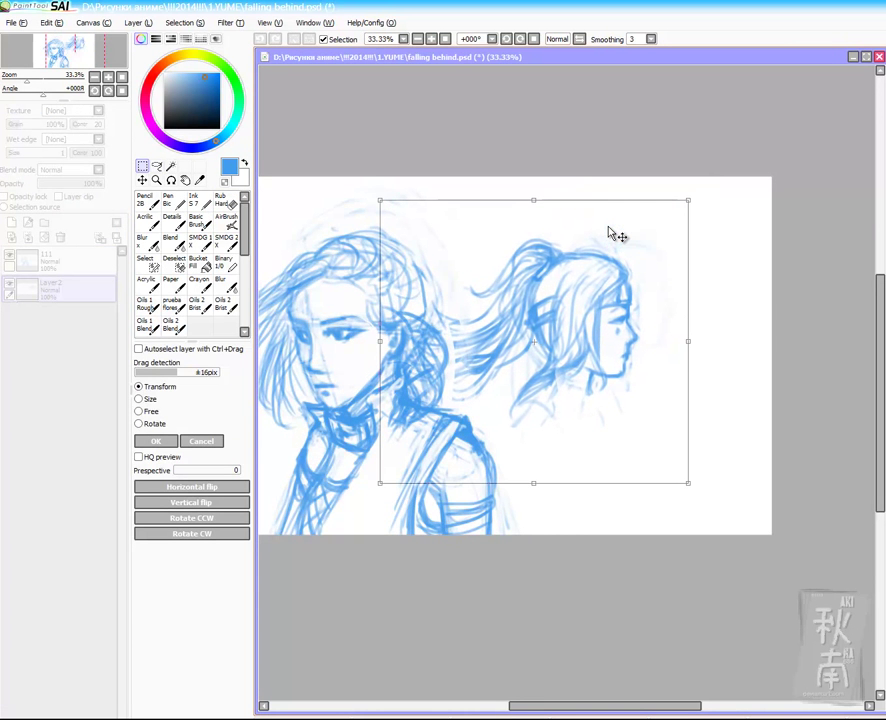
{"action": "left_click_drag", "start_coordinate": [608, 227], "coordinate": [636, 218]}
{"action": "left_click_drag", "start_coordinate": [723, 472], "coordinate": [757, 504]}
{"action": "mouse_move", "coordinate": [608, 227]}
{"action": "left_mouse_down"}
{"action": "mouse_move", "coordinate": [649, 224]}
{"action": "mouse_move", "coordinate": [556, 232]}
{"action": "mouse_move", "coordinate": [556, 212]}
{"action": "mouse_move", "coordinate": [612, 232]}
{"action": "left_mouse_up"}
{"action": "key", "text": "Return"}
{"action": "key", "text": "ctrl+d"}
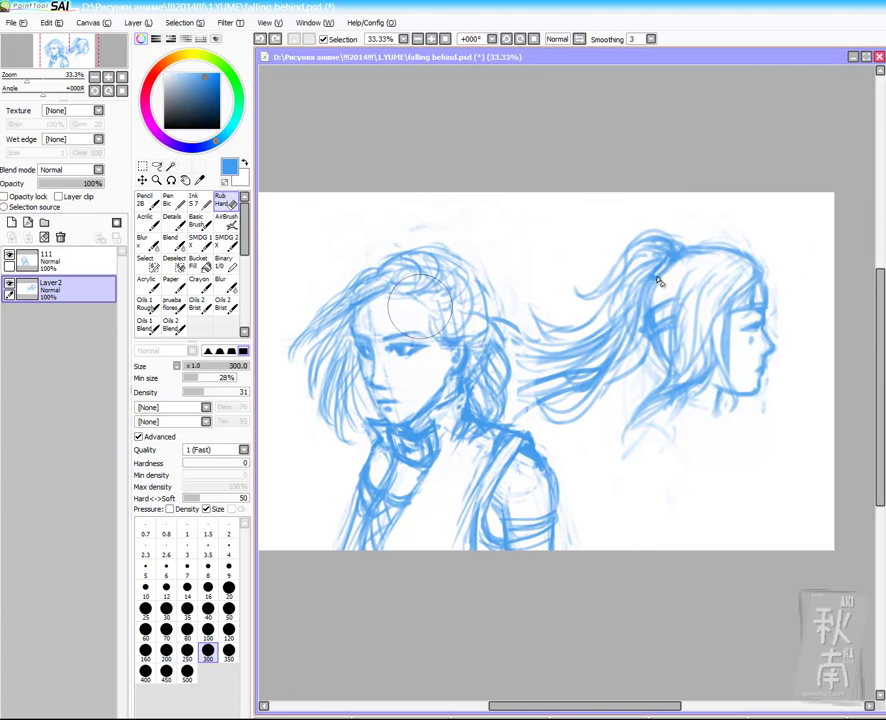
Step: Rename the profile's layer as 222
{"action": "double_click", "coordinate": [47, 283]}
{"action": "type", "text": "222"}
{"action": "key", "text": "Return"}
Step: Lasso the lower part of the profile sketch and shift it slightly upward with a transform
{"action": "key", "text": "b"}
{"action": "key", "text": "l"}
{"action": "mouse_move", "coordinate": [608, 418]}
{"action": "left_mouse_down"}
{"action": "mouse_move", "coordinate": [667, 377]}
{"action": "mouse_move", "coordinate": [606, 424]}
{"action": "left_mouse_up"}
{"action": "key", "text": "ctrl+t"}
{"action": "left_click_drag", "start_coordinate": [692, 478], "coordinate": [692, 467]}
{"action": "key", "text": "Return"}
{"action": "key", "text": "b"}
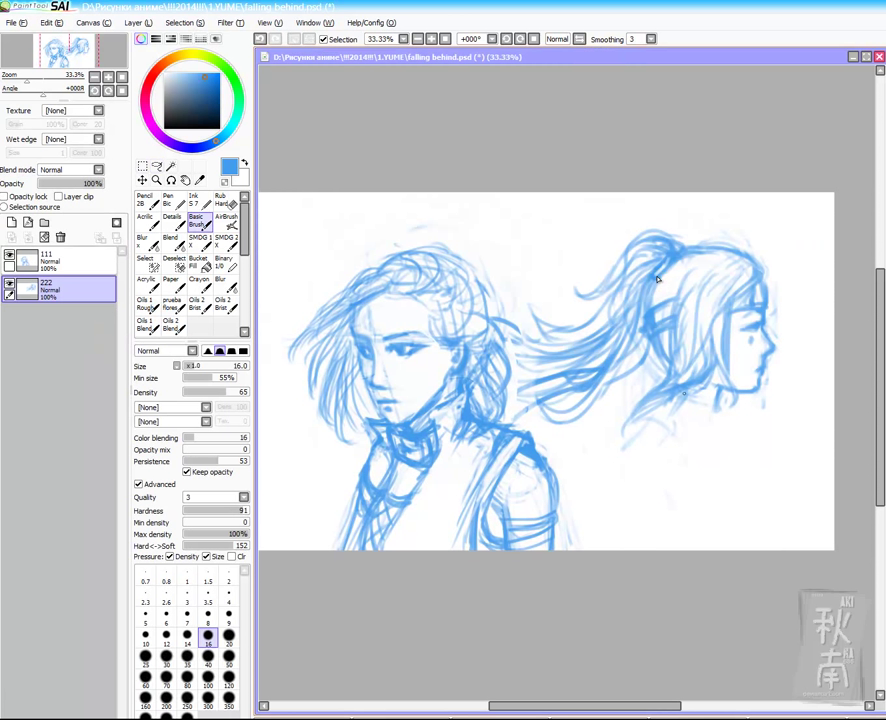
Step: Sketch the profile's shoulder and upper arm with a size 20 brush, and erase stray marks below the neck on layer 111
{"action": "key", "text": "bracketright"}
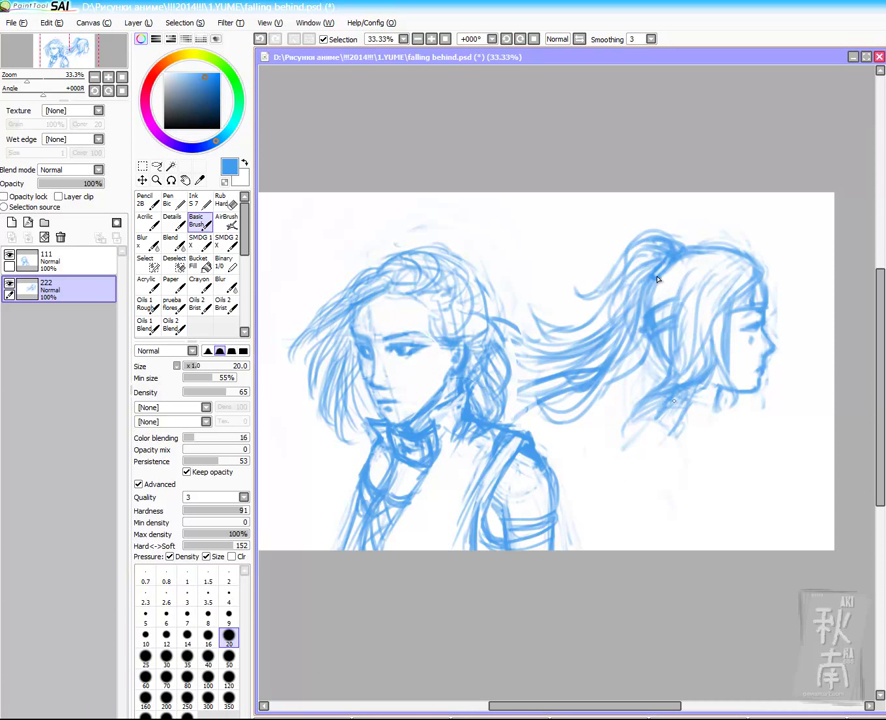
{"action": "left_click_drag", "start_coordinate": [681, 481], "coordinate": [672, 507]}
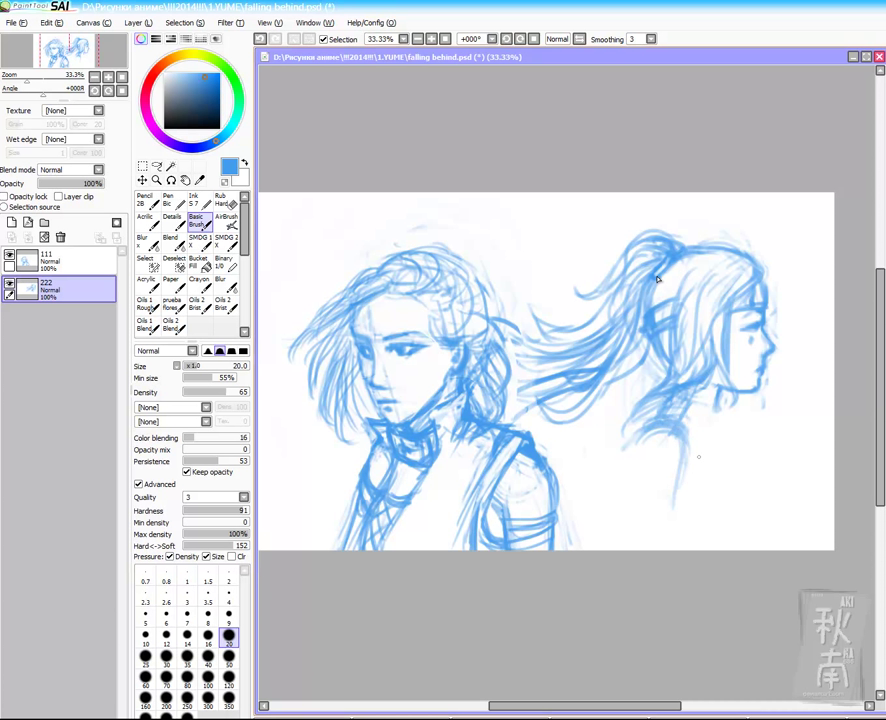
{"action": "left_click", "coordinate": [700, 452], "text": "ctrl+shift"}
{"action": "key", "text": "e"}
{"action": "mouse_move", "coordinate": [716, 437]}
{"action": "left_mouse_down"}
{"action": "mouse_move", "coordinate": [758, 530]}
{"action": "mouse_move", "coordinate": [772, 439]}
{"action": "left_mouse_up"}
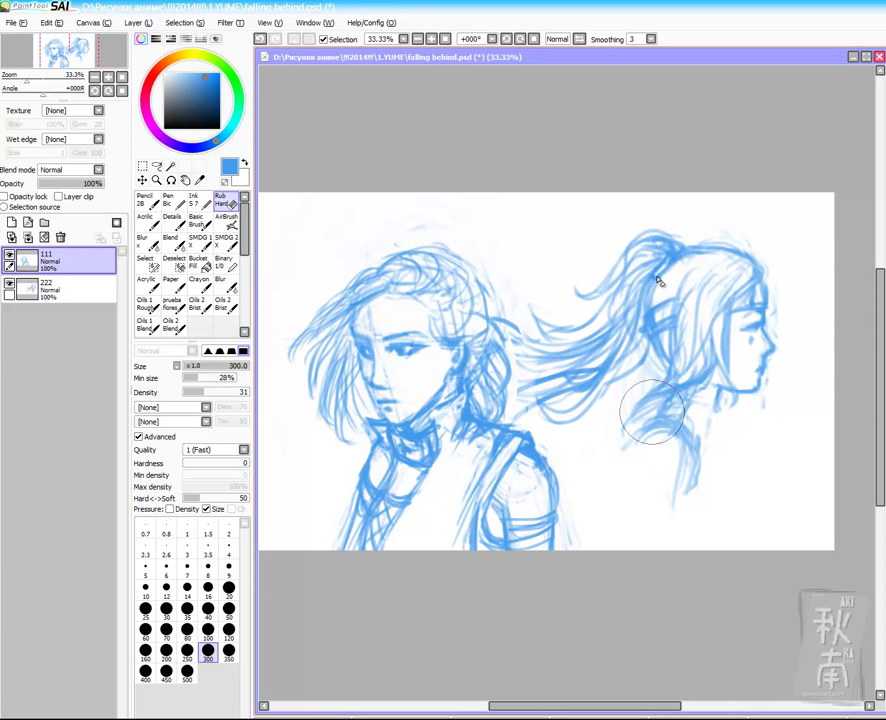
{"action": "key", "text": "b"}
{"action": "key", "text": "e"}
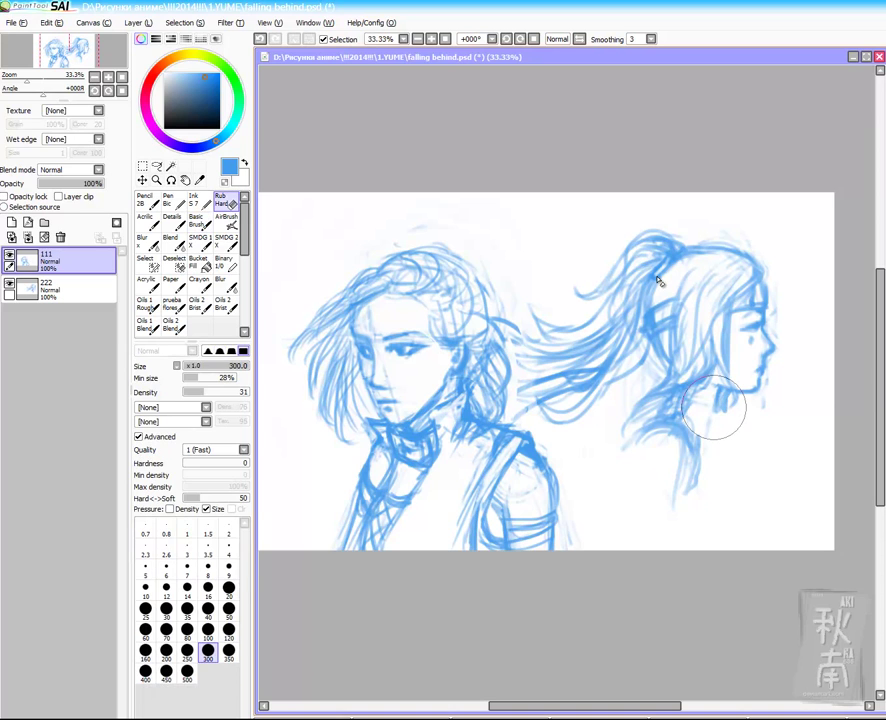
Step: Erase the rough neck lines with a size 100 eraser and redraw the front of the neck beneath the chin
{"action": "key", "text": "Page_Down"}
{"action": "left_click_drag", "start_coordinate": [714, 395], "coordinate": [728, 411]}
{"action": "left_click", "coordinate": [208, 632]}
{"action": "left_click", "coordinate": [72, 289]}
{"action": "key", "text": "Page_Up"}
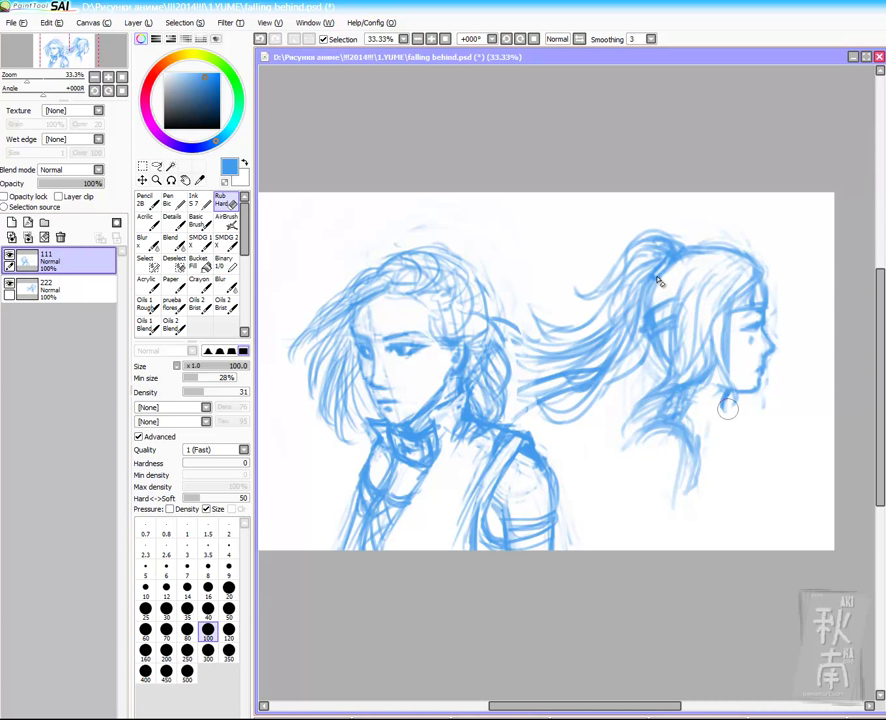
{"action": "key", "text": "Page_Down"}
{"action": "key", "text": "b"}
{"action": "key", "text": "Page_Up"}
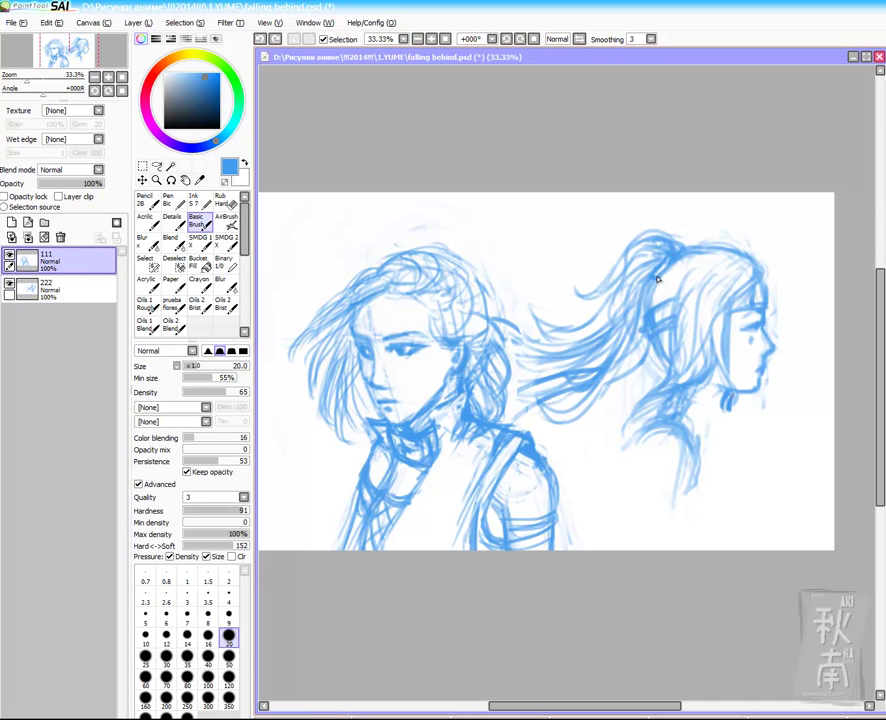
Step: Clean up the neck stroke and fade the profile's rough shoulder and arm lines on layer 222
{"action": "key", "text": "e"}
{"action": "key", "text": "Page_Down"}
{"action": "key", "text": "b"}
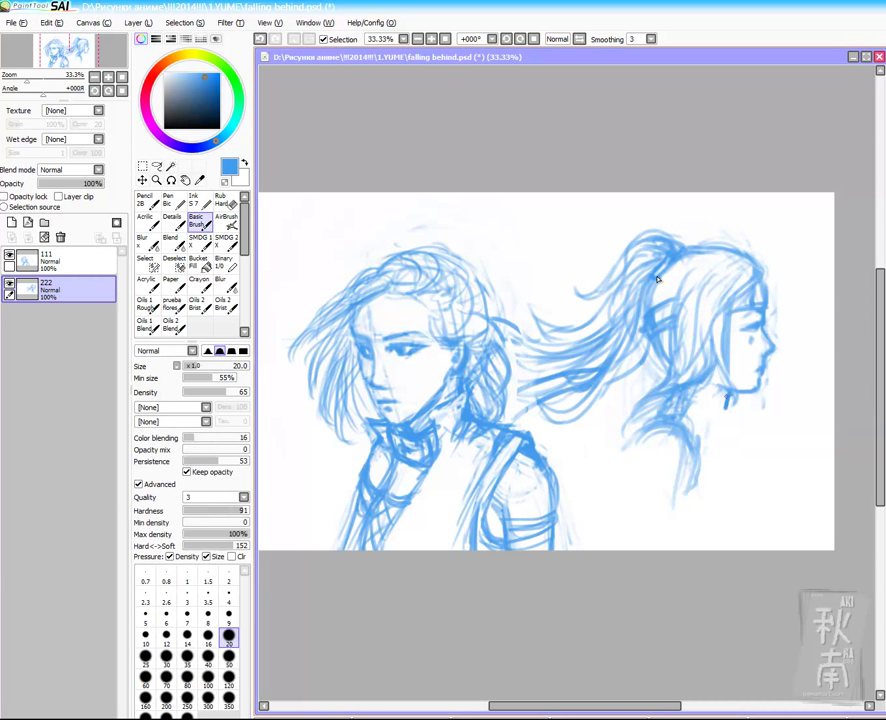
{"action": "key", "text": "e"}
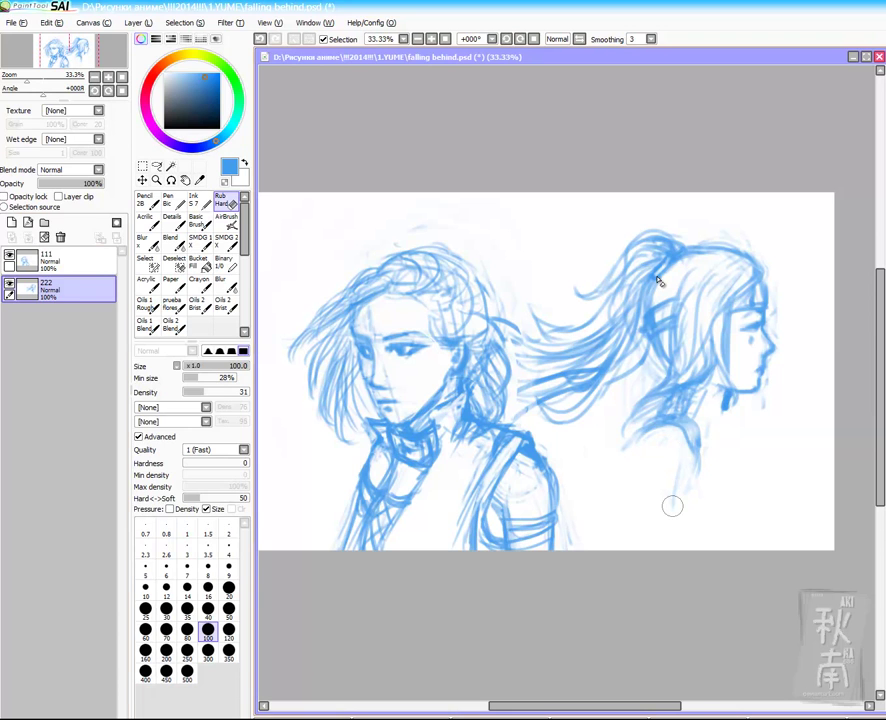
{"action": "key", "text": "Page_Up"}
{"action": "key", "text": "Page_Down"}
{"action": "key", "text": "b"}
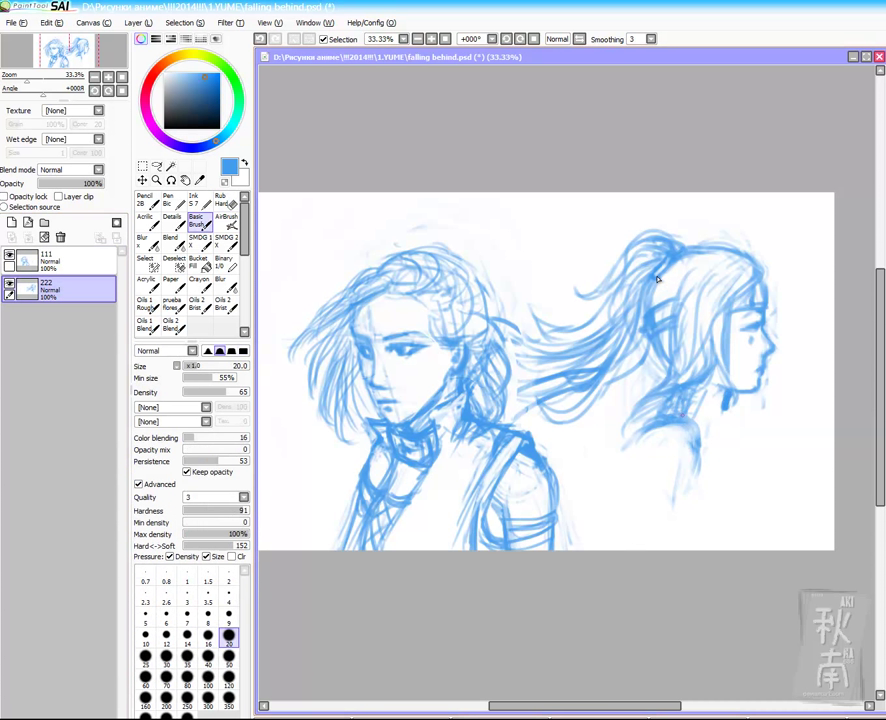
Step: Sketch the profile figure's back, chest and upper arm down to the canvas edge
{"action": "left_click_drag", "start_coordinate": [648, 440], "coordinate": [630, 504]}
{"action": "left_click_drag", "start_coordinate": [655, 435], "coordinate": [608, 549]}
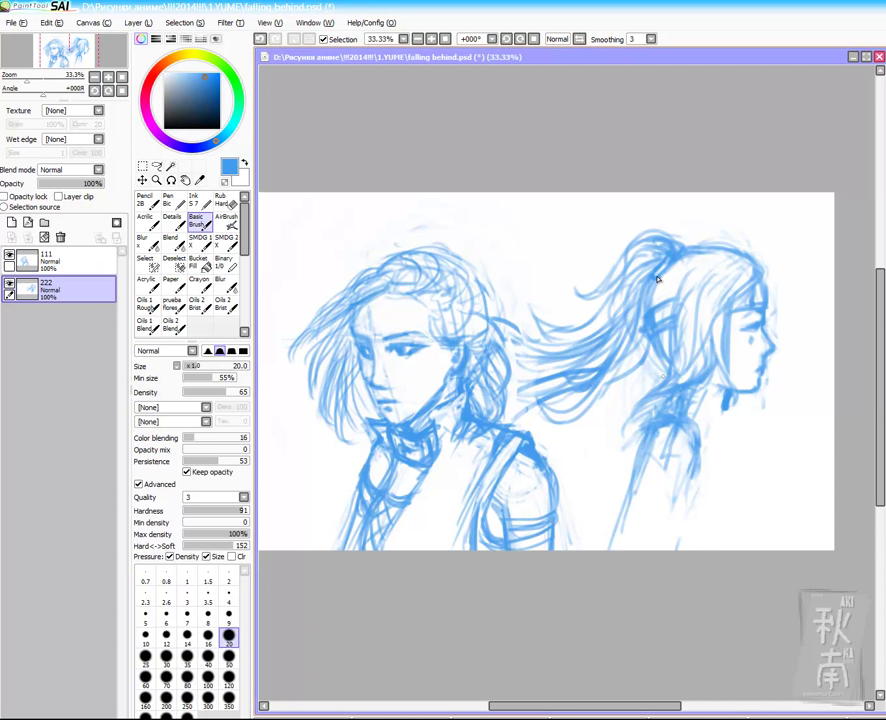
{"action": "left_click_drag", "start_coordinate": [748, 445], "coordinate": [770, 520]}
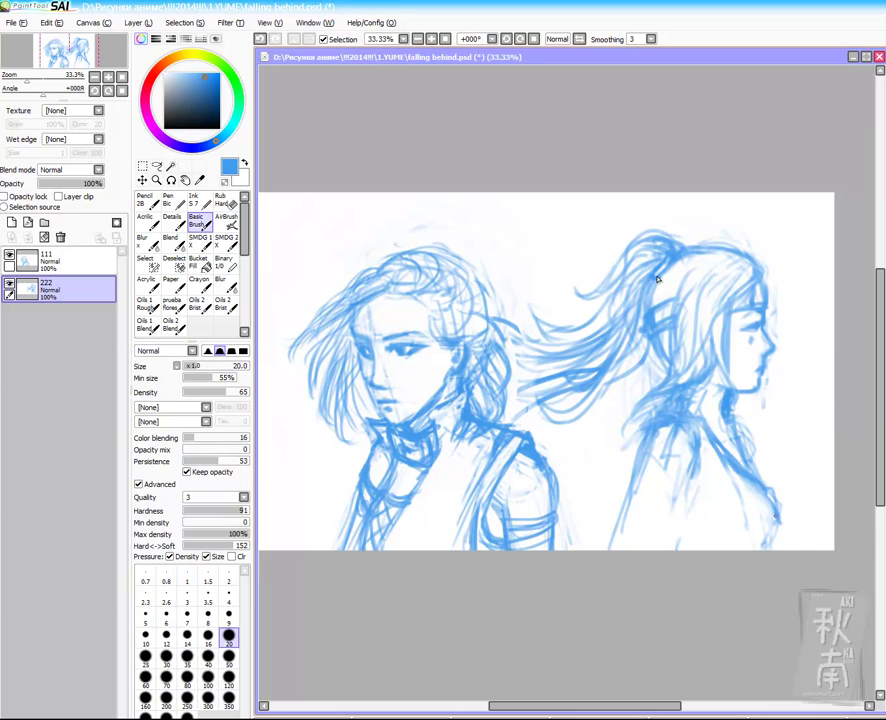
{"action": "left_click_drag", "start_coordinate": [777, 515], "coordinate": [772, 549]}
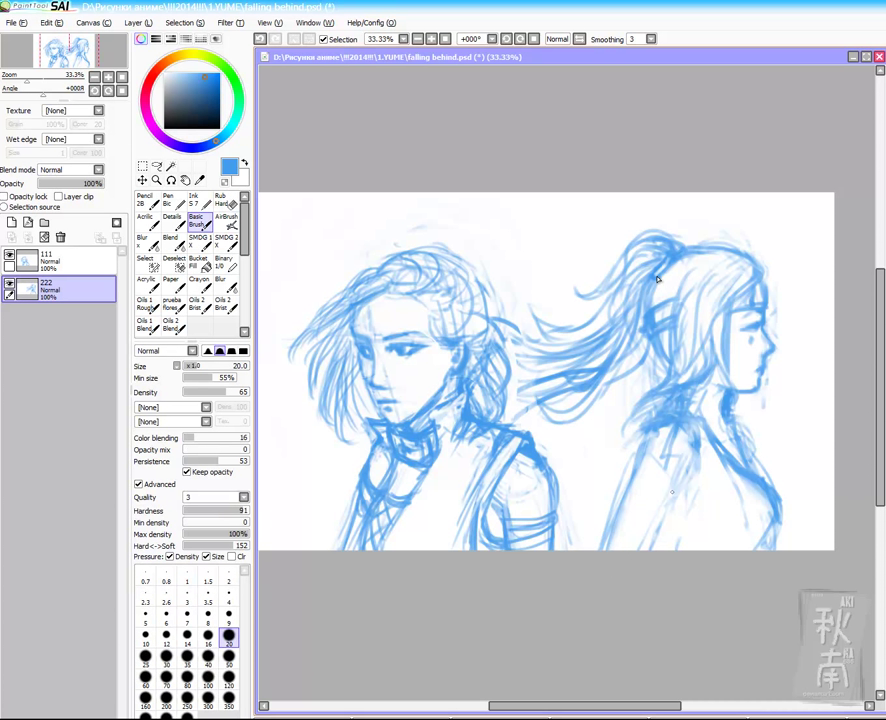
{"action": "left_click_drag", "start_coordinate": [674, 497], "coordinate": [699, 455]}
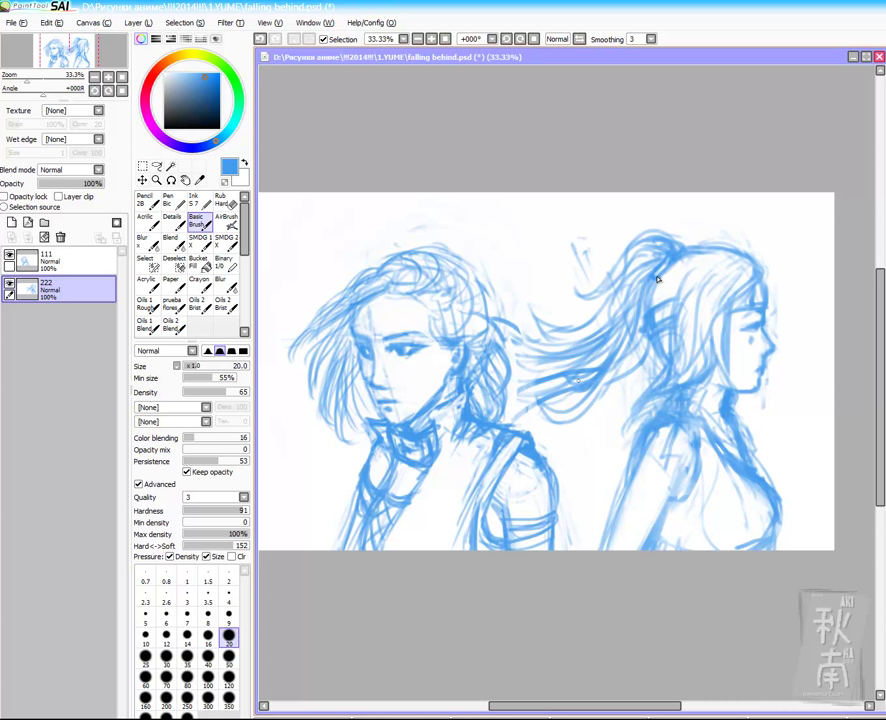
Step: Sketch a long diagonal weapon with its handle behind the profile figure's back, crossing the ponytail
{"action": "left_click_drag", "start_coordinate": [589, 226], "coordinate": [645, 396]}
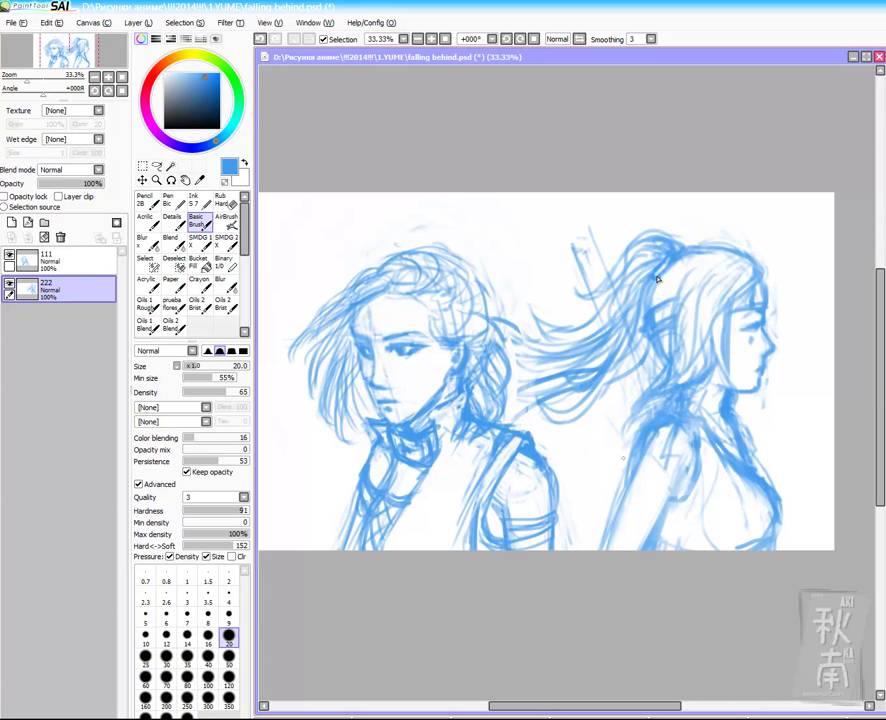
{"action": "left_click_drag", "start_coordinate": [590, 303], "coordinate": [636, 440]}
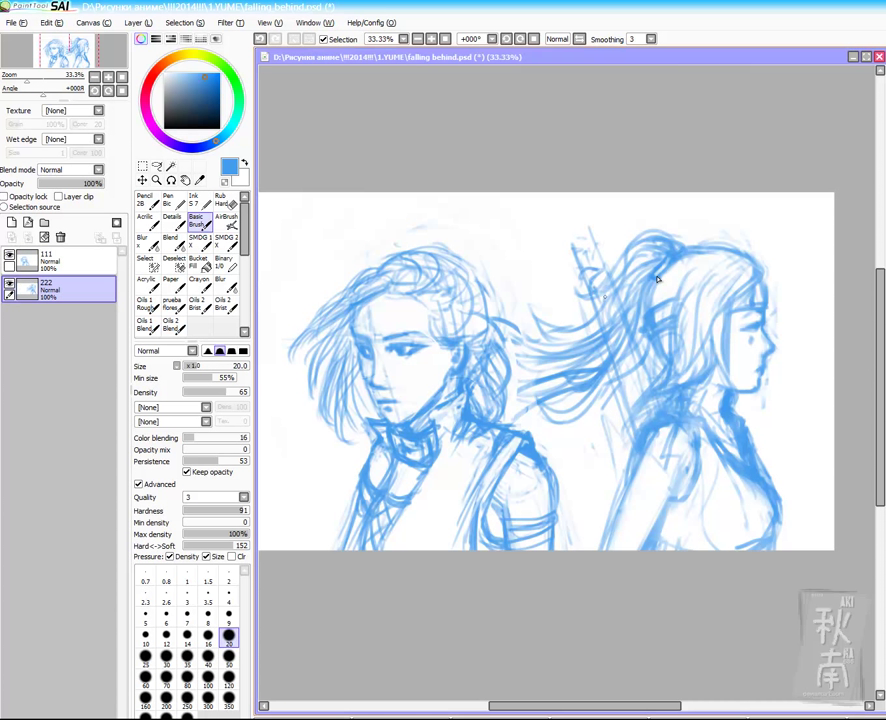
{"action": "mouse_move", "coordinate": [605, 297]}
{"action": "left_mouse_down"}
{"action": "mouse_move", "coordinate": [640, 418]}
{"action": "mouse_move", "coordinate": [618, 377]}
{"action": "mouse_move", "coordinate": [611, 503]}
{"action": "left_mouse_up"}
{"action": "left_click_drag", "start_coordinate": [631, 427], "coordinate": [607, 507]}
{"action": "left_click_drag", "start_coordinate": [630, 403], "coordinate": [590, 274]}
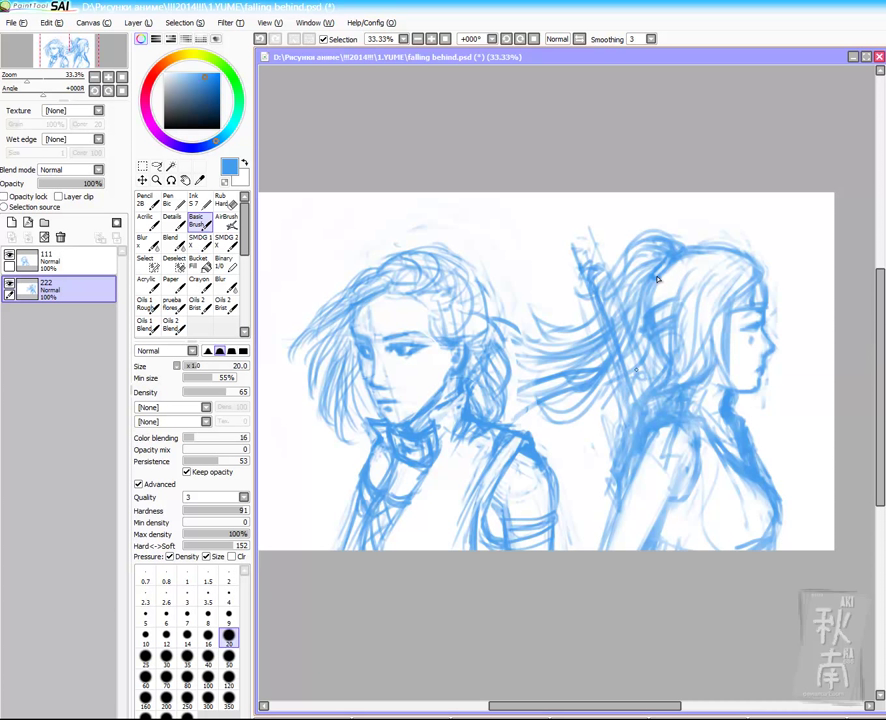
Step: Add finishing strokes along the weapon behind the profile figure's back on layer 222 and save the file
{"action": "left_click_drag", "start_coordinate": [635, 371], "coordinate": [624, 407]}
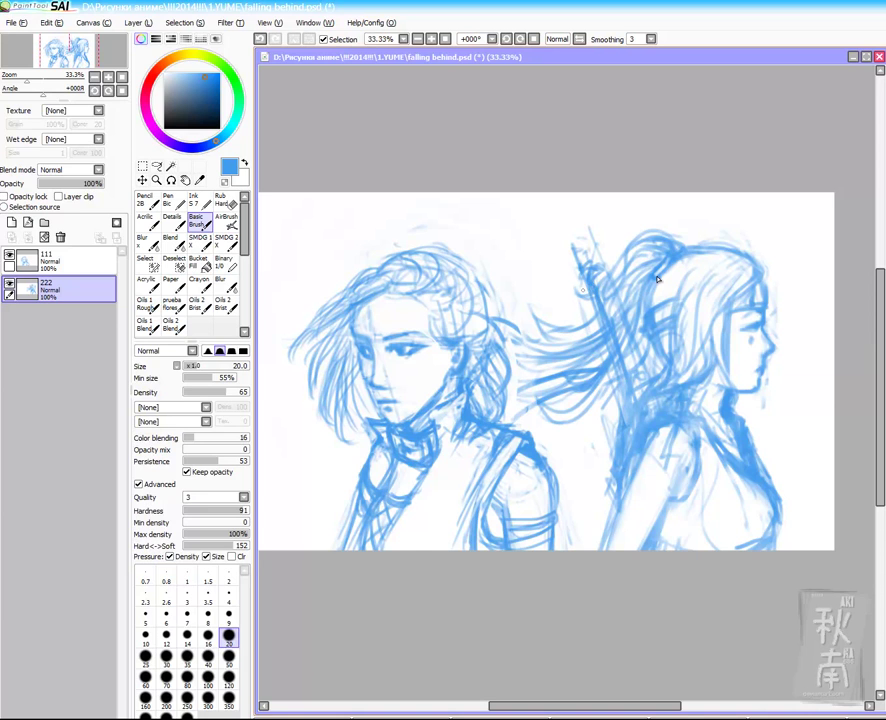
{"action": "key", "text": "ctrl+s"}
{"action": "key", "text": "ctrl+o"}
{"action": "key", "text": "l"}
{"action": "key", "text": "Return"}
{"action": "left_click_drag", "start_coordinate": [835, 433], "coordinate": [885, 474]}
{"action": "left_click", "coordinate": [560, 57]}
Step: Add a new layer beneath layer 222 and rename it фон
{"action": "left_click", "coordinate": [11, 222]}
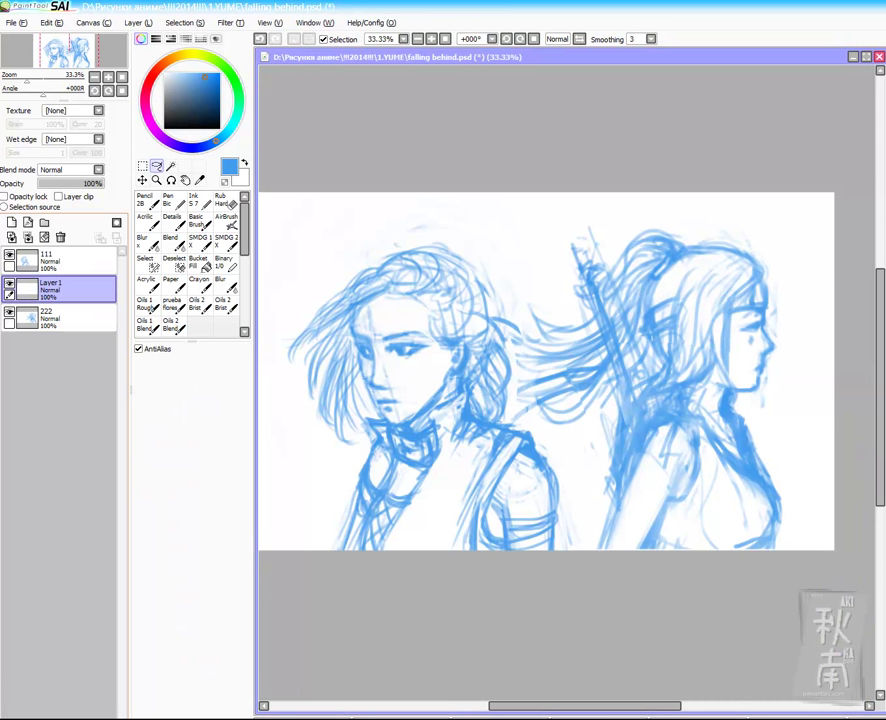
{"action": "left_click_drag", "start_coordinate": [60, 289], "coordinate": [60, 328]}
{"action": "double_click", "coordinate": [60, 318]}
{"action": "type", "text": "фон"}
{"action": "key", "text": "Return"}
Step: Select the woman on layer 111 and scale her up slightly toward the upper-left corner of the canvas
{"action": "key", "text": "b"}
{"action": "left_click_drag", "start_coordinate": [651, 337], "coordinate": [737, 337]}
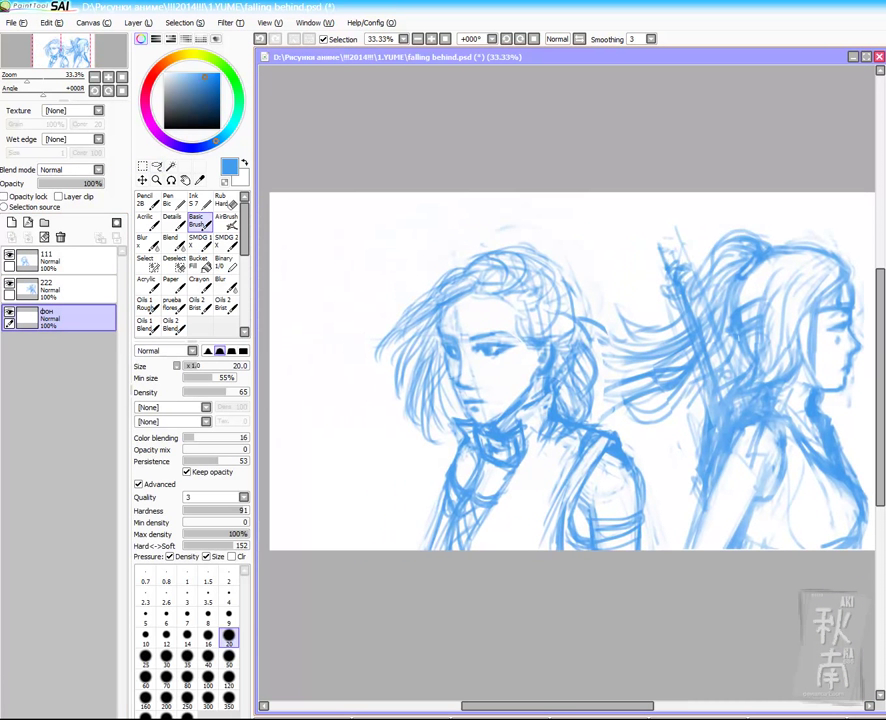
{"action": "scroll", "coordinate": [470, 525], "scroll_direction": "down", "scroll_amount": 1}
{"action": "left_click", "coordinate": [65, 261]}
{"action": "left_click", "coordinate": [157, 166]}
{"action": "mouse_move", "coordinate": [360, 431]}
{"action": "left_mouse_down"}
{"action": "mouse_move", "coordinate": [374, 380]}
{"action": "mouse_move", "coordinate": [364, 408]}
{"action": "left_mouse_up"}
{"action": "key", "text": "ctrl+t"}
{"action": "key", "text": "Return"}
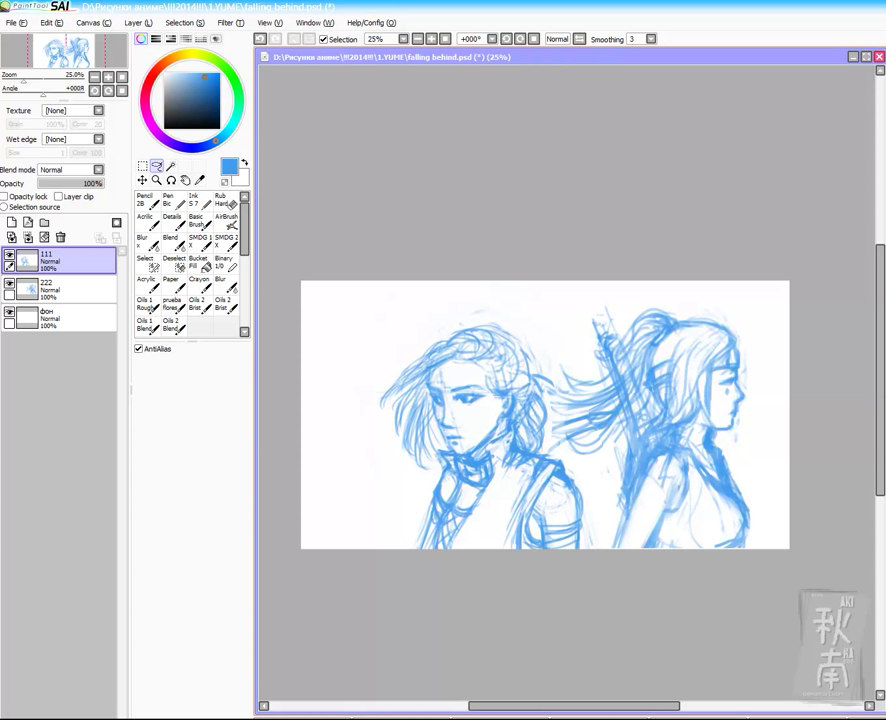
{"action": "mouse_move", "coordinate": [378, 572]}
{"action": "left_mouse_down"}
{"action": "mouse_move", "coordinate": [466, 222]}
{"action": "mouse_move", "coordinate": [600, 560]}
{"action": "left_mouse_up"}
{"action": "key", "text": "ctrl+t"}
{"action": "left_click_drag", "start_coordinate": [311, 283], "coordinate": [298, 269]}
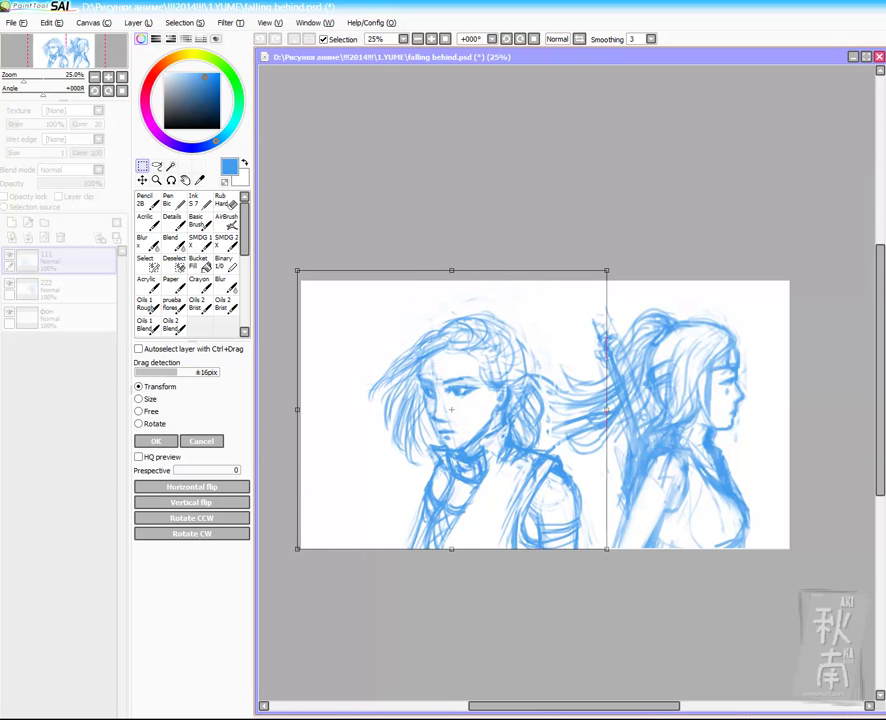
{"action": "key", "text": "Return"}
{"action": "key", "text": "ctrl+d"}
Step: Enlarge the profile figure on layer 222 toward the upper left and erase paint on layer 111 that covers the ponytail
{"action": "left_click", "coordinate": [65, 289]}
{"action": "key", "text": "ctrl+t"}
{"action": "left_click_drag", "start_coordinate": [518, 281], "coordinate": [488, 251]}
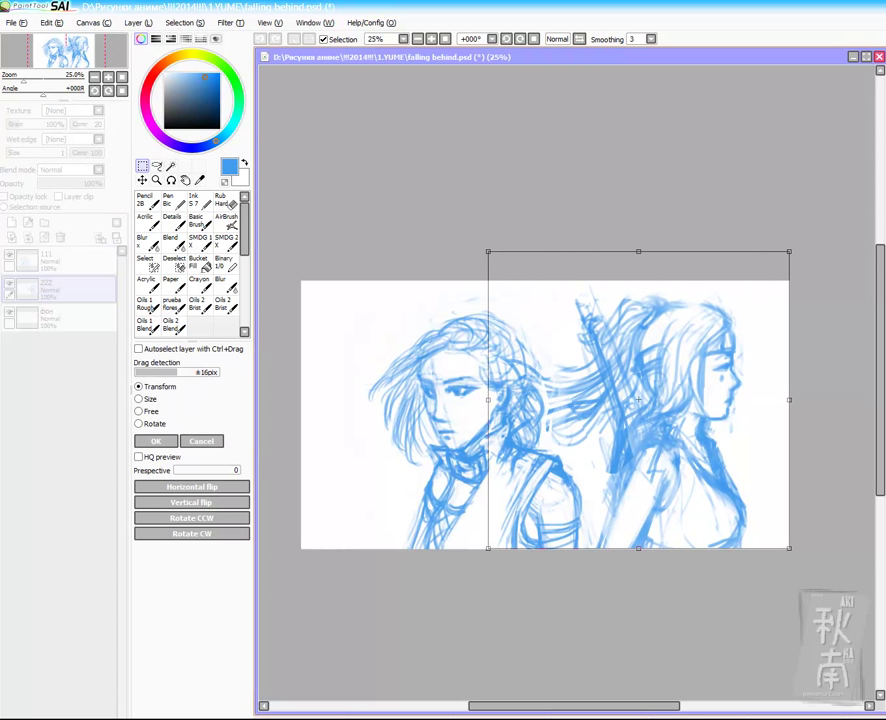
{"action": "key", "text": "Return"}
{"action": "key", "text": "e"}
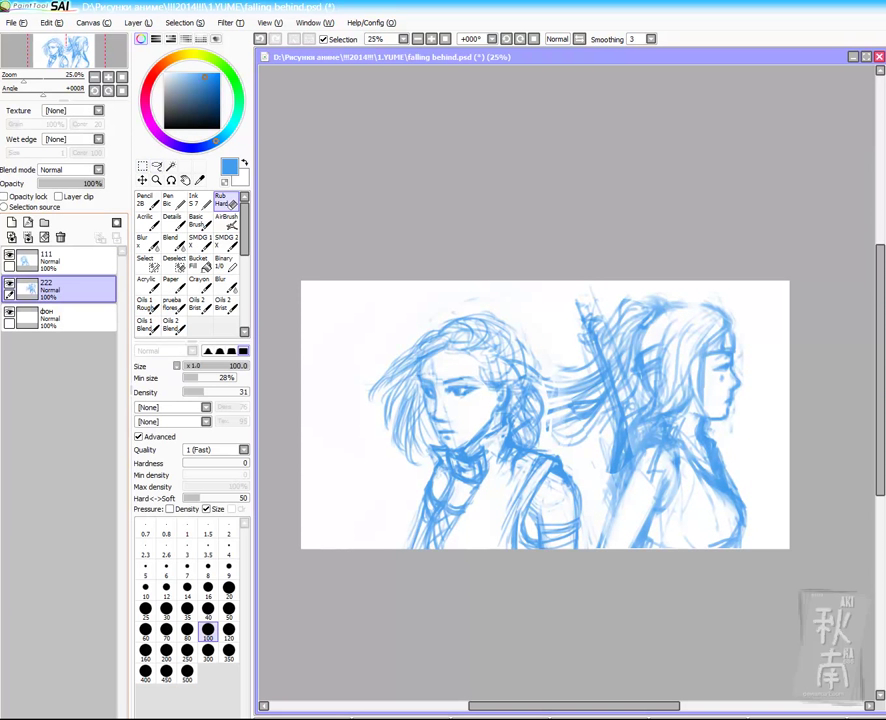
{"action": "left_click", "coordinate": [65, 261]}
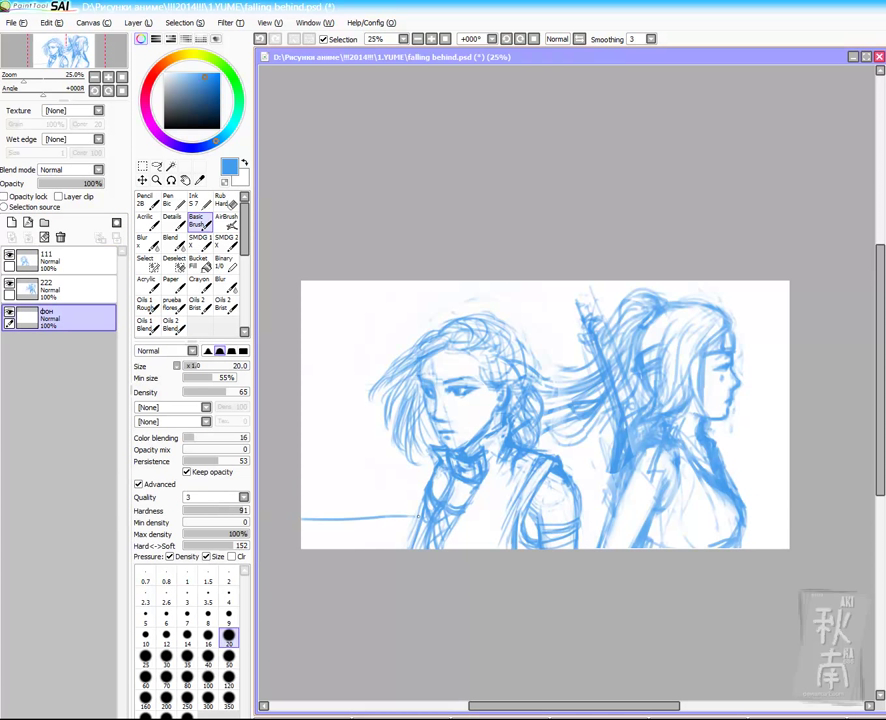
Step: Undo the horizontal line on the фон layer and sketch rough hills along the canvas's lower edge and clouds across the sky
{"action": "key", "text": "ctrl+z"}
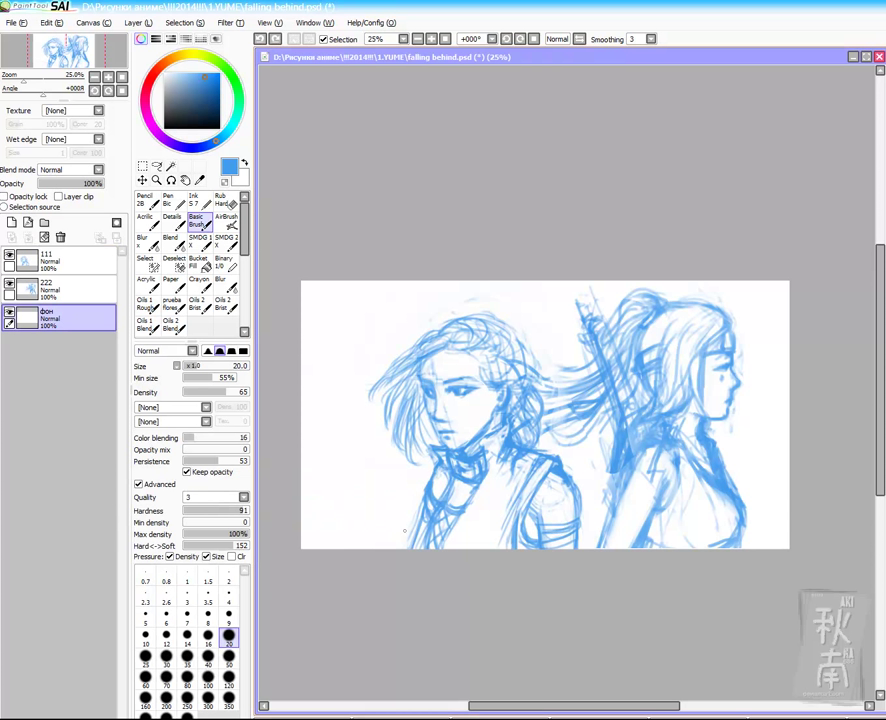
{"action": "mouse_move", "coordinate": [321, 530]}
{"action": "left_mouse_down"}
{"action": "mouse_move", "coordinate": [373, 527]}
{"action": "mouse_move", "coordinate": [280, 521]}
{"action": "mouse_move", "coordinate": [423, 497]}
{"action": "left_mouse_up"}
{"action": "left_click_drag", "start_coordinate": [302, 470], "coordinate": [404, 502]}
{"action": "left_click_drag", "start_coordinate": [326, 480], "coordinate": [397, 528]}
{"action": "left_click_drag", "start_coordinate": [302, 528], "coordinate": [406, 537]}
{"action": "left_click_drag", "start_coordinate": [347, 532], "coordinate": [410, 508]}
{"action": "left_click_drag", "start_coordinate": [789, 522], "coordinate": [753, 529]}
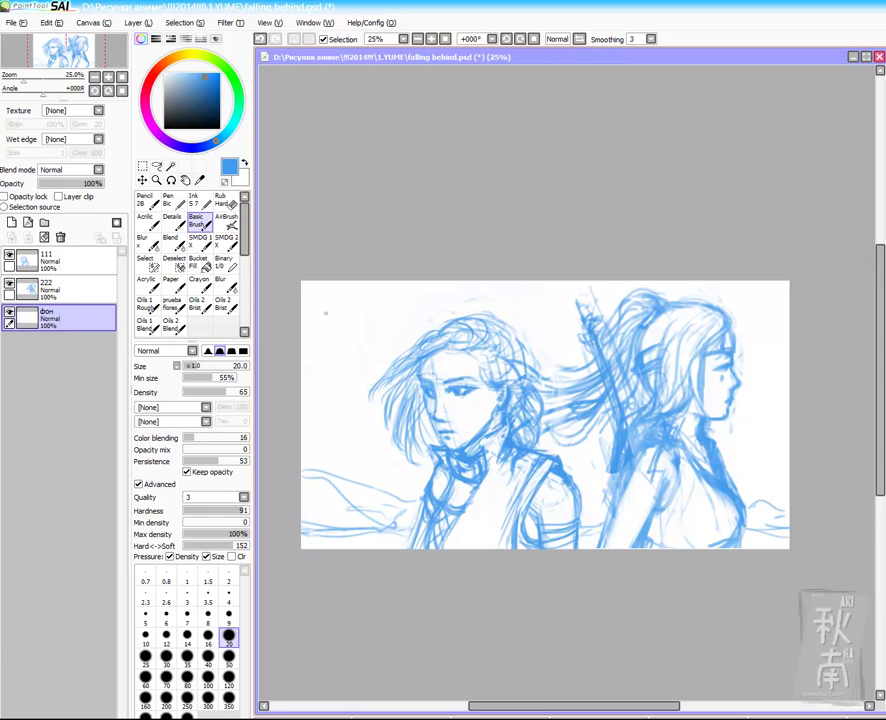
{"action": "left_click_drag", "start_coordinate": [544, 298], "coordinate": [332, 287]}
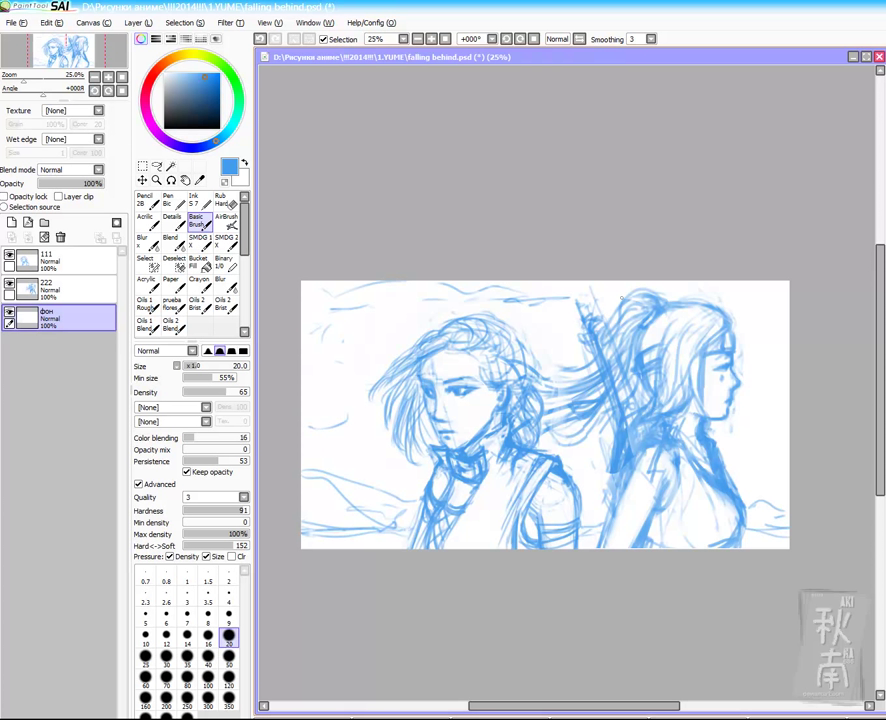
Step: Place the background sketch layer in a new folder named фон and rename the layer фон набросок
{"action": "left_click", "coordinate": [44, 223]}
{"action": "double_click", "coordinate": [62, 318]}
{"action": "type", "text": "фон"}
{"action": "key", "text": "Return"}
{"action": "left_click_drag", "start_coordinate": [62, 346], "coordinate": [62, 319]}
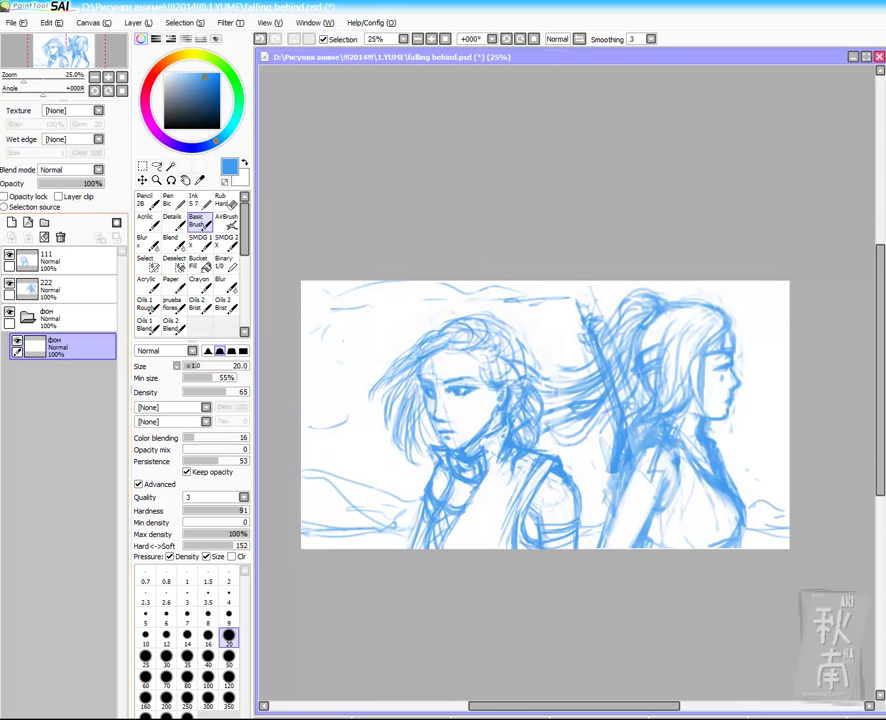
{"action": "double_click", "coordinate": [62, 346]}
{"action": "type", "text": "фон набросок"}
{"action": "key", "text": "Return"}
Step: Lower the opacity of layer 222 to 50%, layer 111 to 42% and layer фон набросок to 31%
{"action": "left_click", "coordinate": [62, 289]}
{"action": "left_click", "coordinate": [71, 184]}
{"action": "left_click", "coordinate": [50, 260]}
{"action": "left_click", "coordinate": [65, 183]}
{"action": "left_click", "coordinate": [60, 346]}
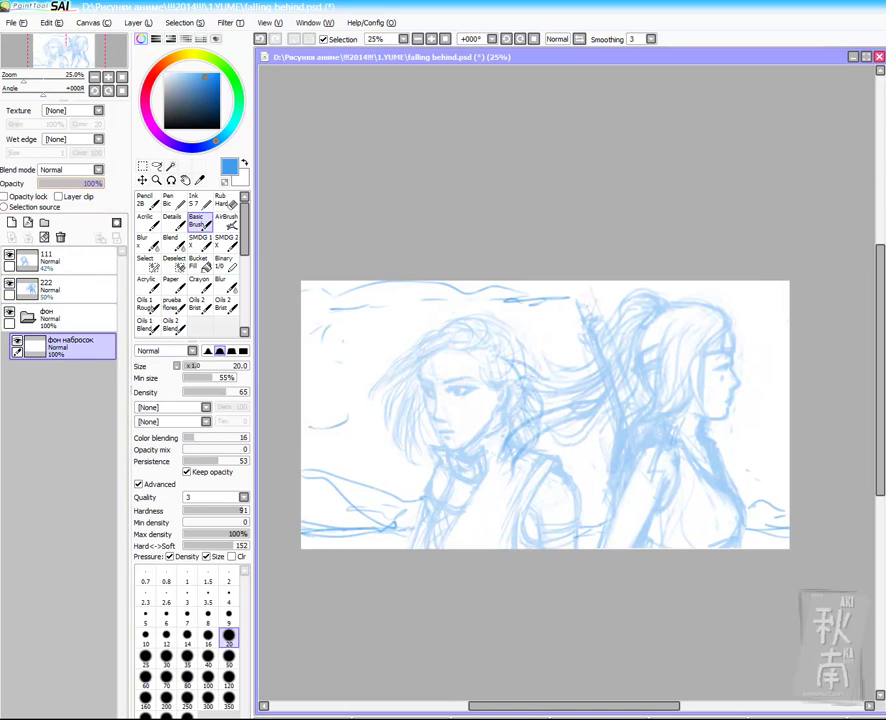
{"action": "left_click", "coordinate": [57, 183]}
Step: Add a new layer beneath фон набросок inside the фон folder and fill it with pale mint green
{"action": "left_click", "coordinate": [12, 223]}
{"action": "left_click_drag", "start_coordinate": [62, 346], "coordinate": [62, 388]}
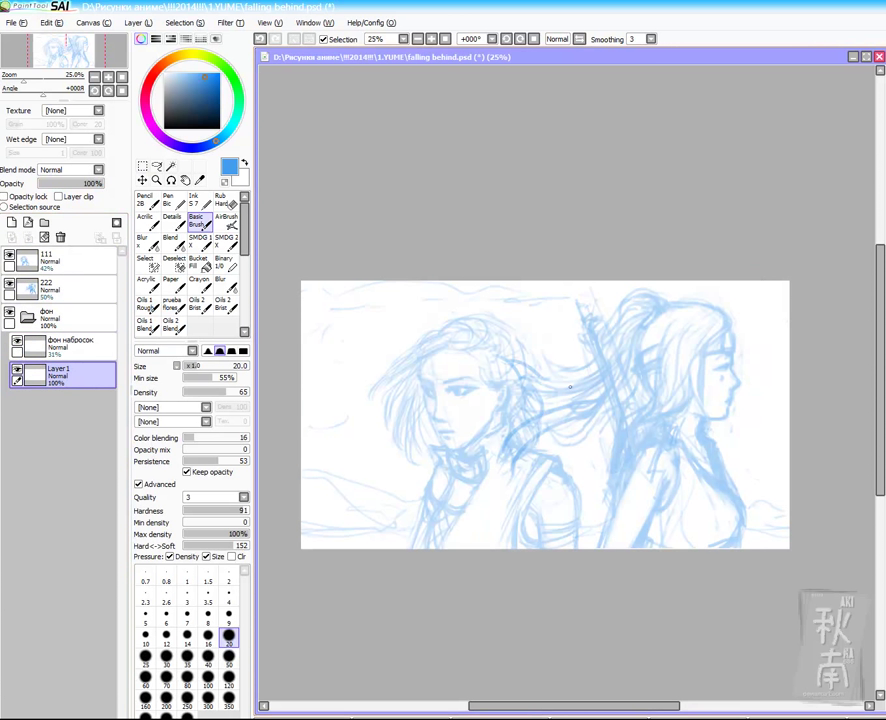
{"action": "left_click", "coordinate": [199, 263]}
{"action": "left_click", "coordinate": [238, 108]}
{"action": "left_click", "coordinate": [171, 77]}
{"action": "left_click", "coordinate": [545, 415]}
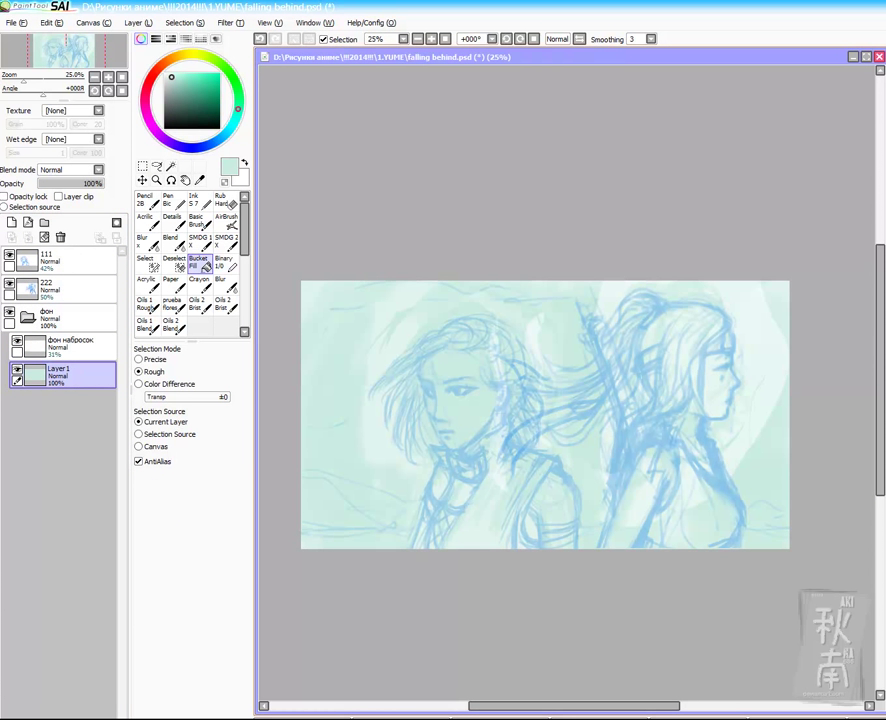
Step: Erase the leftover white paint around both figures on layers 222 and 111 with the size 100 eraser
{"action": "left_click", "coordinate": [226, 201]}
{"action": "left_click", "coordinate": [70, 261]}
{"action": "left_click", "coordinate": [70, 289]}
{"action": "mouse_move", "coordinate": [752, 288]}
{"action": "left_mouse_down"}
{"action": "mouse_move", "coordinate": [746, 317]}
{"action": "mouse_move", "coordinate": [763, 389]}
{"action": "left_mouse_up"}
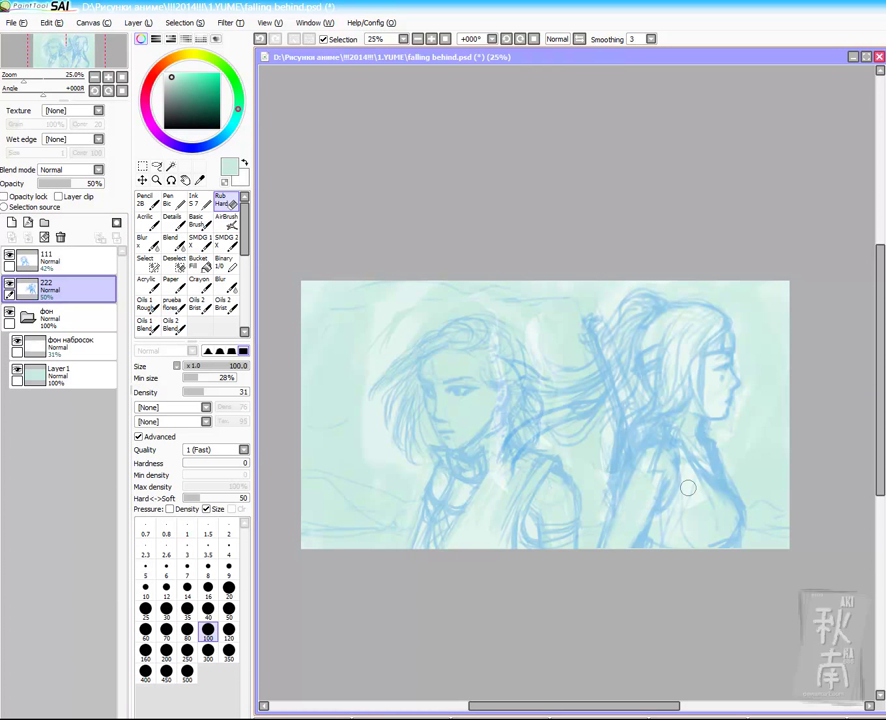
{"action": "left_click", "coordinate": [50, 260]}
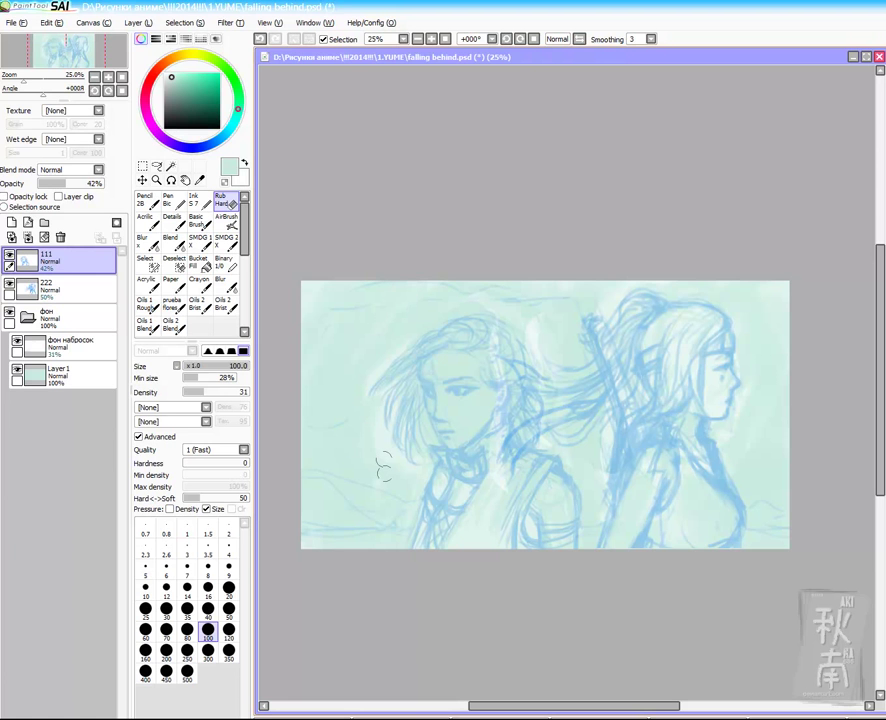
{"action": "left_click", "coordinate": [50, 289]}
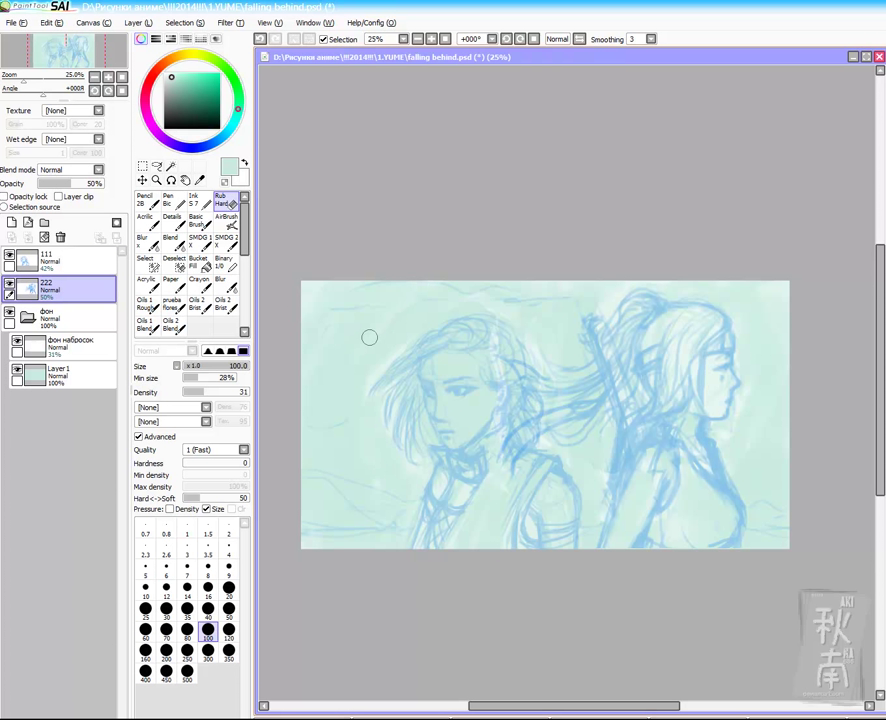
Step: Hide layers 111 and 222 and set up the Basic Brush with a pale yellow colour on Layer1
{"action": "left_click_drag", "start_coordinate": [9, 284], "coordinate": [9, 256]}
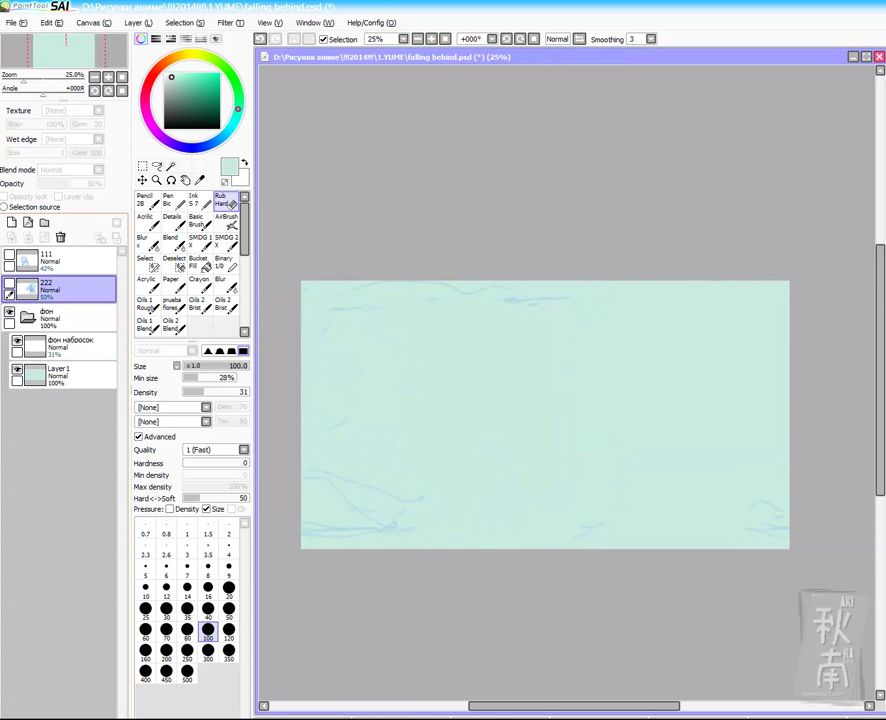
{"action": "left_click", "coordinate": [70, 374]}
{"action": "key", "text": "b"}
{"action": "left_click", "coordinate": [208, 657]}
{"action": "left_click", "coordinate": [190, 54]}
{"action": "left_click", "coordinate": [168, 73]}
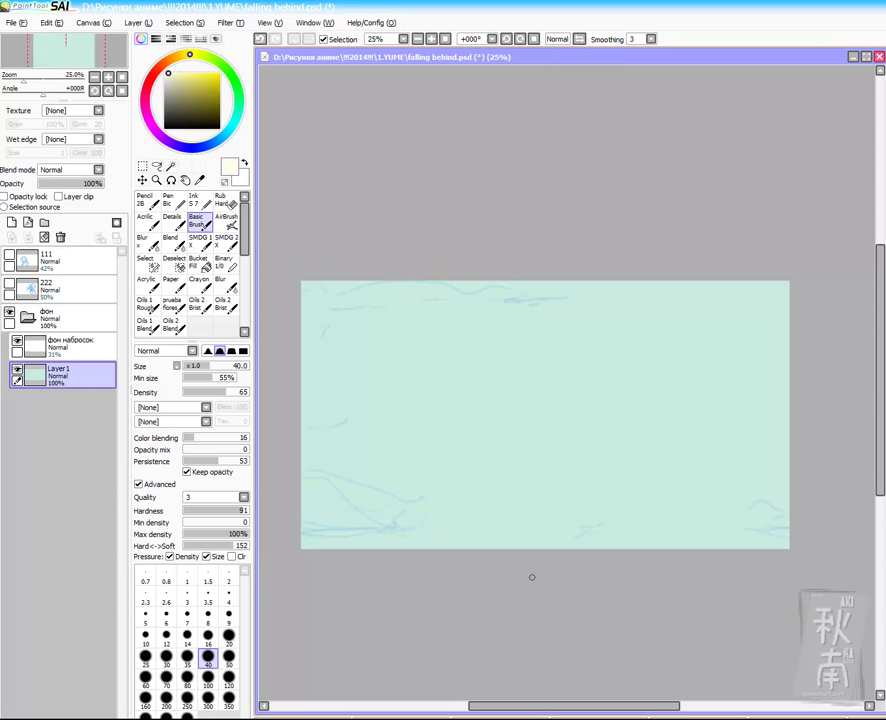
Step: Paint broad pale yellow cloud bands over the left and upper sky on Layer1 with a size 160 brush
{"action": "left_click", "coordinate": [187, 679]}
{"action": "left_click", "coordinate": [247, 392]}
{"action": "left_click_drag", "start_coordinate": [322, 367], "coordinate": [449, 383]}
{"action": "key", "text": "ctrl+z"}
{"action": "left_click", "coordinate": [146, 697]}
{"action": "mouse_move", "coordinate": [320, 300]}
{"action": "left_mouse_down"}
{"action": "mouse_move", "coordinate": [518, 290]}
{"action": "mouse_move", "coordinate": [412, 294]}
{"action": "mouse_move", "coordinate": [335, 348]}
{"action": "mouse_move", "coordinate": [455, 352]}
{"action": "left_mouse_up"}
{"action": "left_click_drag", "start_coordinate": [318, 441], "coordinate": [476, 487]}
{"action": "mouse_move", "coordinate": [312, 428]}
{"action": "left_mouse_down"}
{"action": "mouse_move", "coordinate": [328, 401]}
{"action": "mouse_move", "coordinate": [405, 426]}
{"action": "left_mouse_up"}
Step: Smooth the pale yellow clouds into the mint sky on Layer1 with the Blend tool at size 200
{"action": "left_click", "coordinate": [173, 243]}
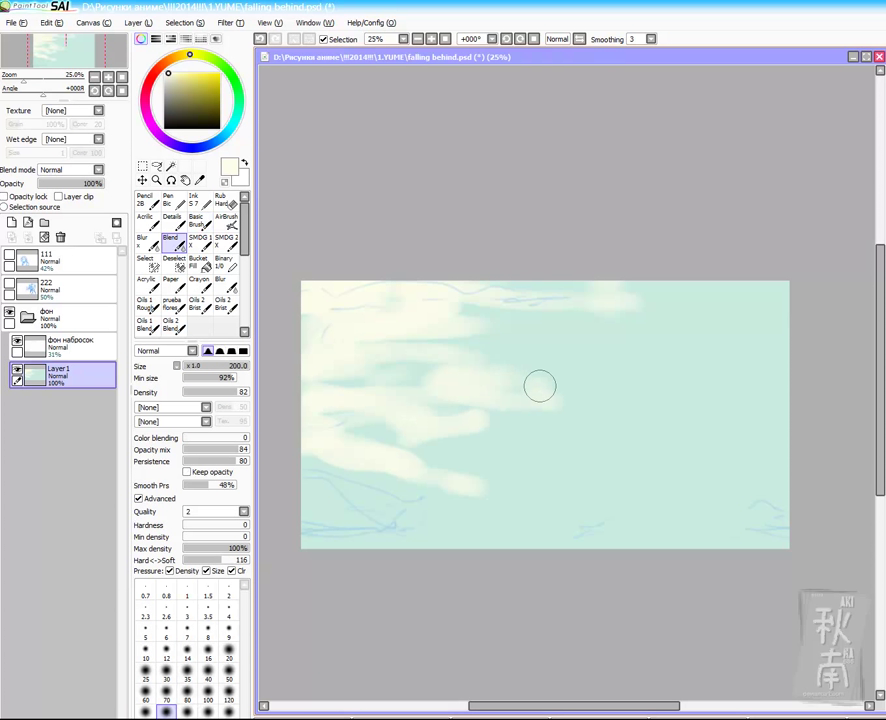
{"action": "left_click_drag", "start_coordinate": [540, 386], "coordinate": [592, 397]}
{"action": "mouse_move", "coordinate": [475, 322]}
{"action": "left_mouse_down"}
{"action": "mouse_move", "coordinate": [530, 336]}
{"action": "mouse_move", "coordinate": [366, 340]}
{"action": "mouse_move", "coordinate": [280, 330]}
{"action": "mouse_move", "coordinate": [456, 363]}
{"action": "left_mouse_up"}
{"action": "right_click", "coordinate": [530, 337]}
{"action": "mouse_move", "coordinate": [643, 296]}
{"action": "left_mouse_down"}
{"action": "mouse_move", "coordinate": [607, 291]}
{"action": "mouse_move", "coordinate": [649, 305]}
{"action": "mouse_move", "coordinate": [545, 291]}
{"action": "left_mouse_up"}
{"action": "left_click_drag", "start_coordinate": [362, 367], "coordinate": [305, 360]}
{"action": "mouse_move", "coordinate": [320, 435]}
{"action": "left_mouse_down"}
{"action": "mouse_move", "coordinate": [429, 459]}
{"action": "mouse_move", "coordinate": [478, 486]}
{"action": "left_mouse_up"}
{"action": "left_click_drag", "start_coordinate": [318, 437], "coordinate": [440, 485]}
{"action": "left_click_drag", "start_coordinate": [495, 413], "coordinate": [410, 448]}
{"action": "left_click_drag", "start_coordinate": [610, 396], "coordinate": [430, 372]}
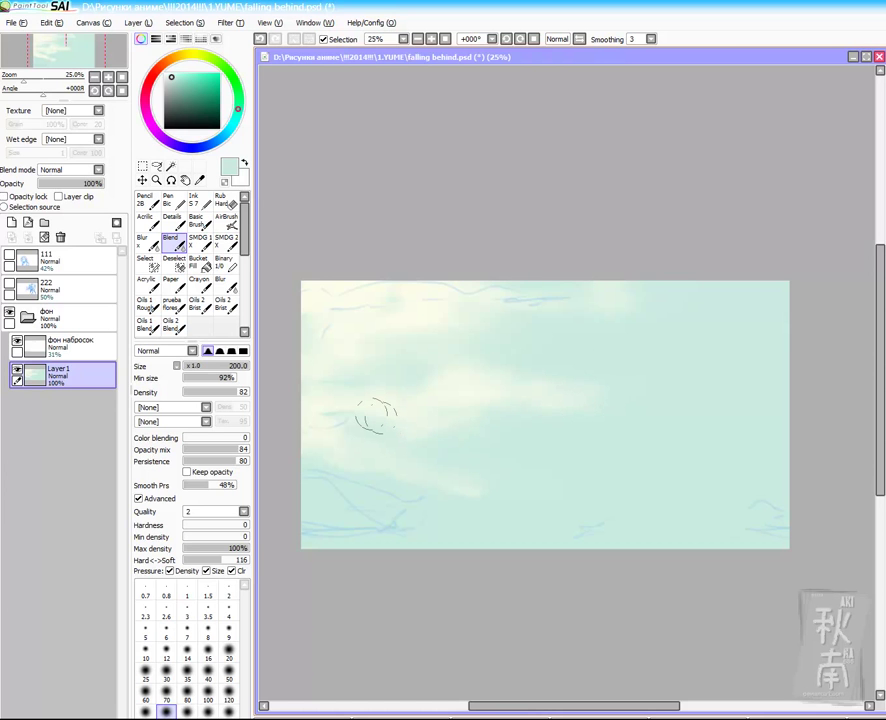
Step: Hide the фон набросок sketch layer
{"action": "left_click", "coordinate": [17, 352]}
{"action": "left_click", "coordinate": [17, 341]}
{"action": "left_click", "coordinate": [17, 352]}
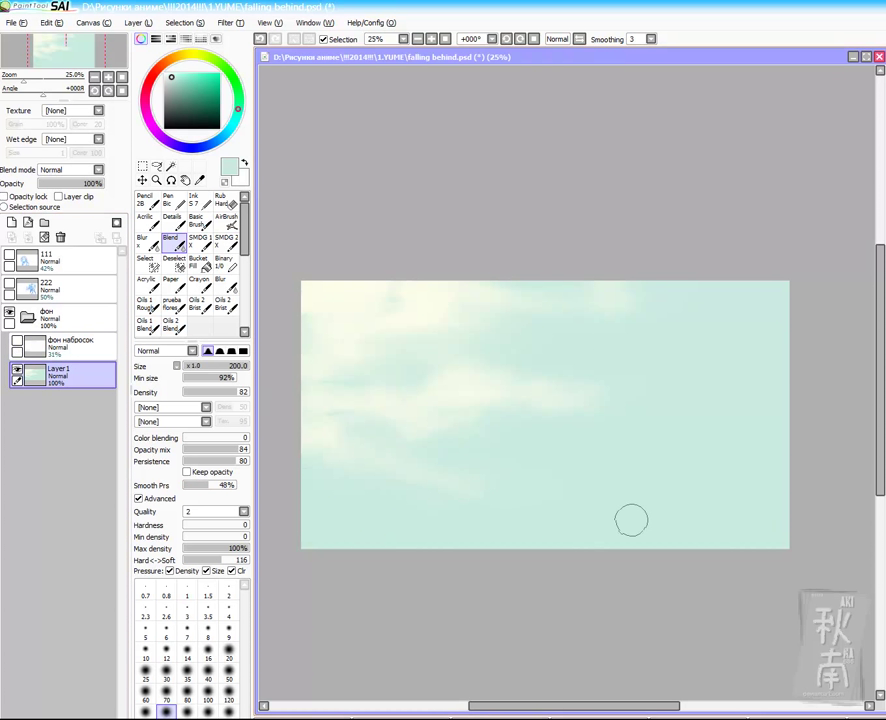
Step: Paint grey-blue mountains along the canvas's lower edge on Layer1 with a size 120 brush and haze them with the mint sky colour
{"action": "left_click", "coordinate": [200, 222]}
{"action": "left_click", "coordinate": [217, 141]}
{"action": "left_click", "coordinate": [195, 95]}
{"action": "key", "text": "ctrl+z"}
{"action": "mouse_move", "coordinate": [370, 533]}
{"action": "left_mouse_down"}
{"action": "mouse_move", "coordinate": [305, 506]}
{"action": "mouse_move", "coordinate": [382, 540]}
{"action": "mouse_move", "coordinate": [534, 548]}
{"action": "left_mouse_up"}
{"action": "left_click", "coordinate": [229, 677]}
{"action": "right_click", "coordinate": [328, 540]}
{"action": "mouse_move", "coordinate": [328, 540]}
{"action": "left_mouse_down"}
{"action": "mouse_move", "coordinate": [534, 540]}
{"action": "mouse_move", "coordinate": [660, 528]}
{"action": "left_mouse_up"}
{"action": "left_click_drag", "start_coordinate": [703, 534], "coordinate": [730, 528]}
{"action": "mouse_move", "coordinate": [796, 503]}
{"action": "left_mouse_down"}
{"action": "mouse_move", "coordinate": [741, 519]}
{"action": "mouse_move", "coordinate": [784, 539]}
{"action": "mouse_move", "coordinate": [592, 545]}
{"action": "mouse_move", "coordinate": [733, 522]}
{"action": "mouse_move", "coordinate": [759, 488]}
{"action": "mouse_move", "coordinate": [747, 550]}
{"action": "mouse_move", "coordinate": [762, 484]}
{"action": "left_mouse_up"}
{"action": "right_click", "coordinate": [738, 478]}
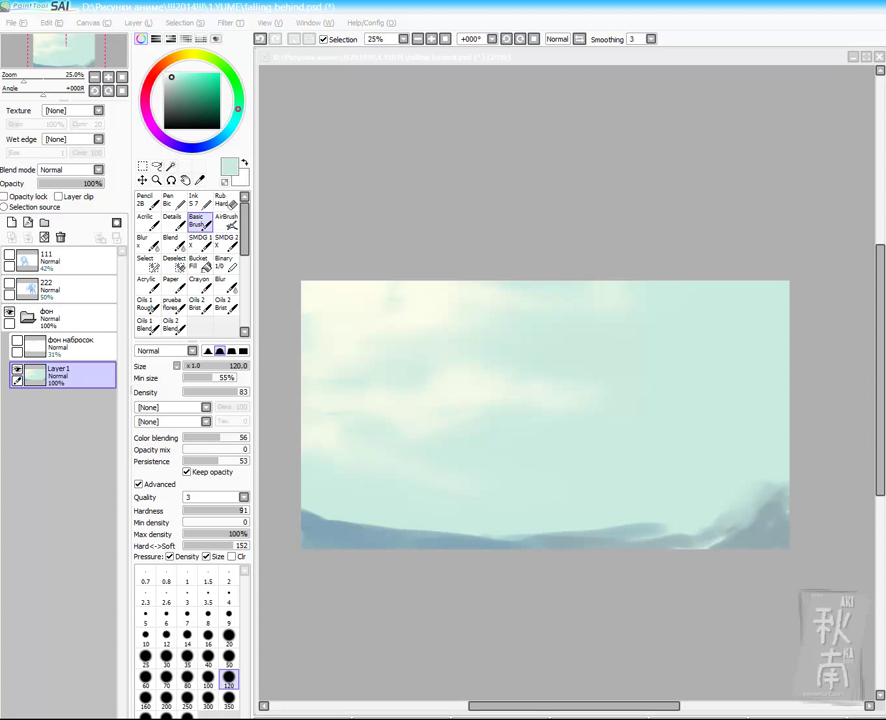
{"action": "mouse_move", "coordinate": [702, 510]}
{"action": "left_mouse_down"}
{"action": "mouse_move", "coordinate": [668, 527]}
{"action": "mouse_move", "coordinate": [406, 545]}
{"action": "mouse_move", "coordinate": [292, 493]}
{"action": "mouse_move", "coordinate": [609, 518]}
{"action": "left_mouse_up"}
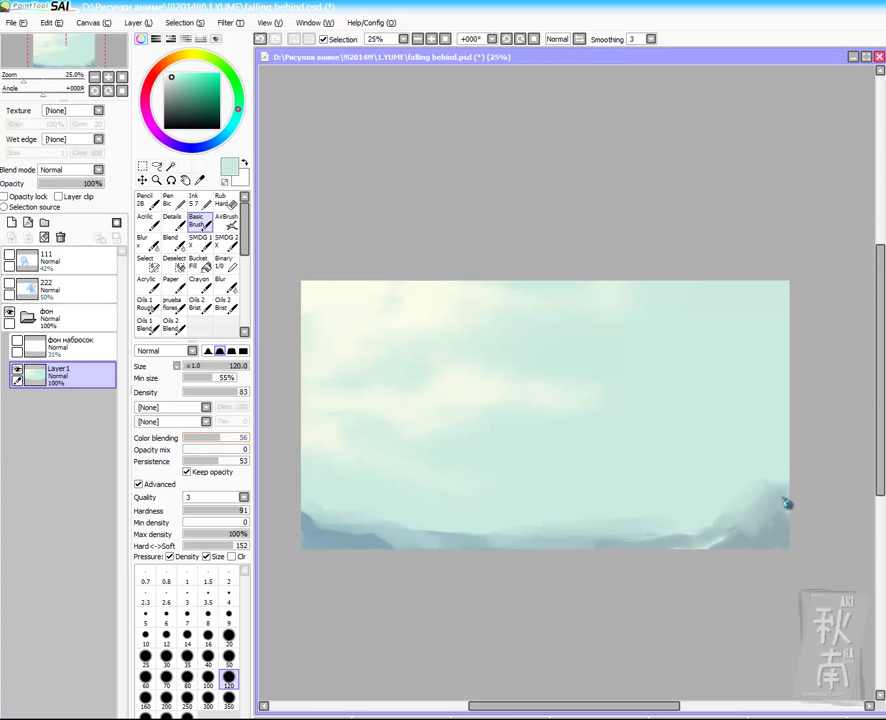
Step: Set the brush's color blending to 15 and min size to 0%, and sharpen the ridge of the mountain at the canvas's right edge
{"action": "left_click_drag", "start_coordinate": [219, 438], "coordinate": [193, 438]}
{"action": "right_click", "coordinate": [778, 516]}
{"action": "mouse_move", "coordinate": [786, 476]}
{"action": "left_mouse_down"}
{"action": "mouse_move", "coordinate": [764, 477]}
{"action": "mouse_move", "coordinate": [736, 497]}
{"action": "left_mouse_up"}
{"action": "left_click_drag", "start_coordinate": [212, 378], "coordinate": [187, 378]}
{"action": "mouse_move", "coordinate": [788, 473]}
{"action": "left_mouse_down"}
{"action": "mouse_move", "coordinate": [736, 500]}
{"action": "mouse_move", "coordinate": [777, 473]}
{"action": "mouse_move", "coordinate": [752, 479]}
{"action": "mouse_move", "coordinate": [722, 515]}
{"action": "left_mouse_up"}
Step: Paint thin pale yellow cloud wisps in the upper middle of the sky and blend them in
{"action": "right_click", "coordinate": [516, 318]}
{"action": "mouse_move", "coordinate": [516, 318]}
{"action": "left_mouse_down"}
{"action": "mouse_move", "coordinate": [624, 340]}
{"action": "mouse_move", "coordinate": [568, 311]}
{"action": "mouse_move", "coordinate": [658, 312]}
{"action": "left_mouse_up"}
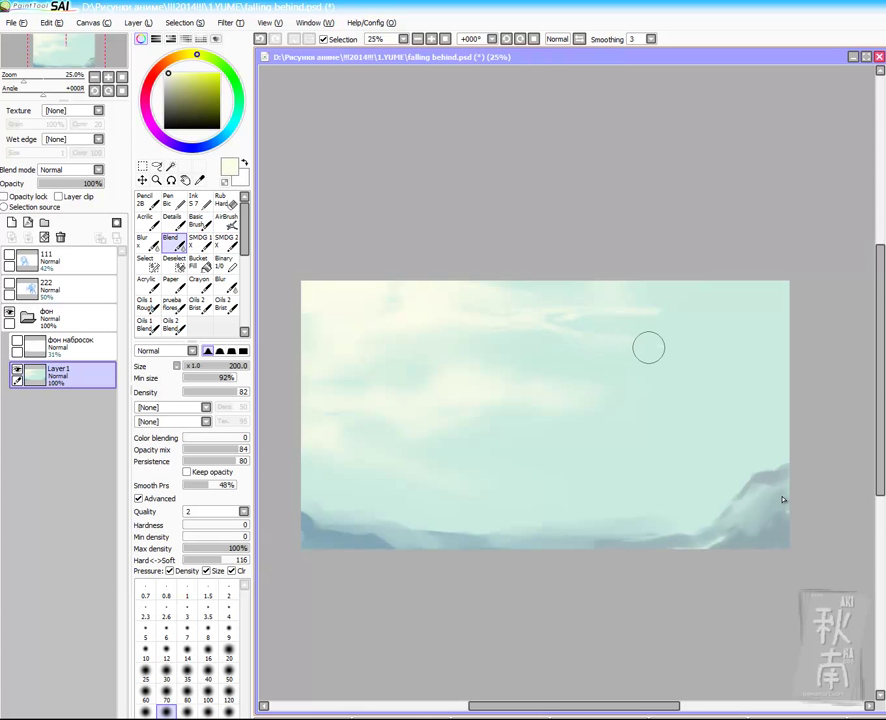
{"action": "left_click_drag", "start_coordinate": [604, 363], "coordinate": [560, 370]}
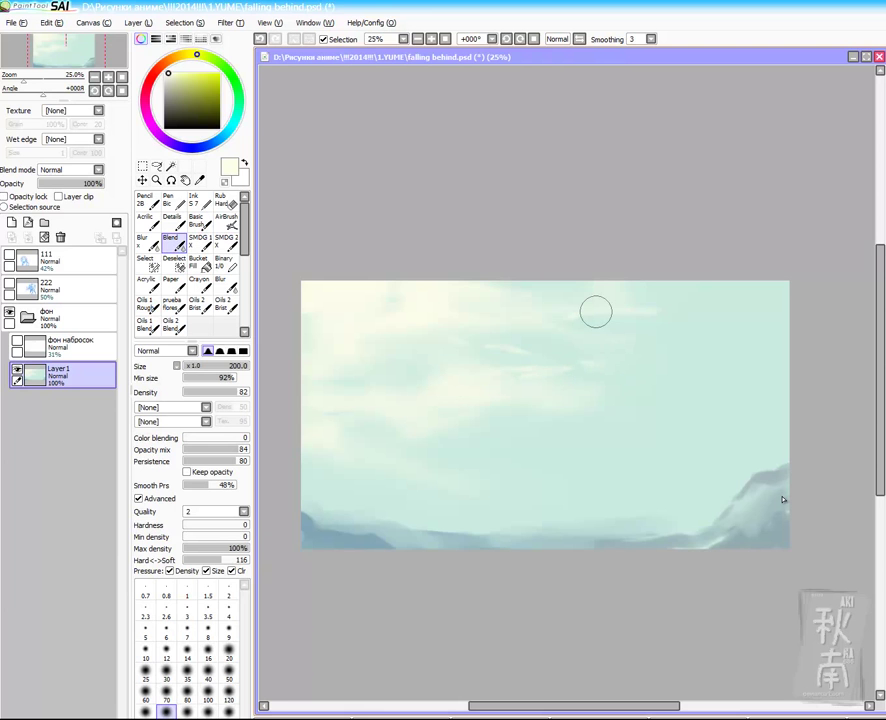
{"action": "left_click_drag", "start_coordinate": [522, 469], "coordinate": [440, 453]}
{"action": "left_click", "coordinate": [226, 201]}
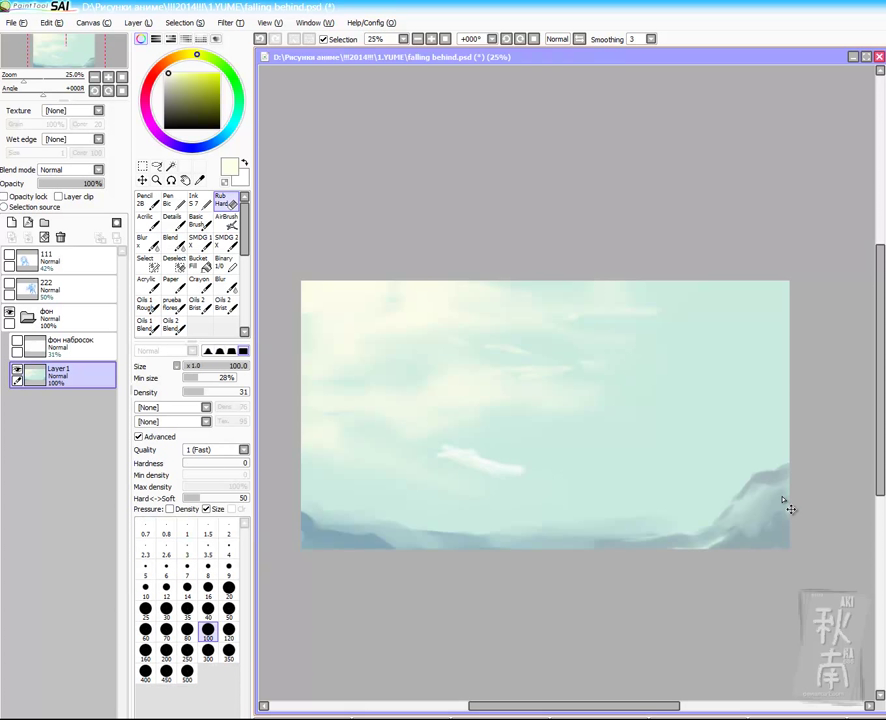
{"action": "key", "text": "ctrl+z"}
Step: Add a new layer beneath Layer1 and fill it with the mint colour sampled from the sky
{"action": "left_click", "coordinate": [173, 242]}
{"action": "left_click", "coordinate": [12, 223]}
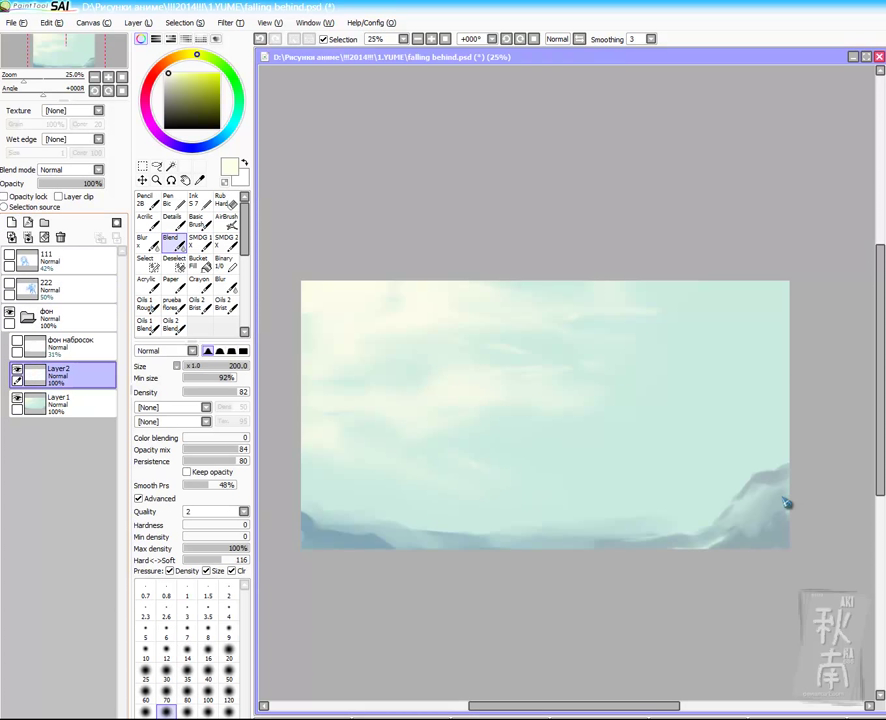
{"action": "left_click_drag", "start_coordinate": [66, 376], "coordinate": [66, 412]}
{"action": "left_click", "coordinate": [200, 263]}
{"action": "right_click", "coordinate": [640, 420]}
{"action": "left_click", "coordinate": [640, 420]}
Step: Paint pale yellow clouds on Layer1 above the left and middle mountains with the Basic Brush
{"action": "left_click", "coordinate": [66, 376]}
{"action": "left_click", "coordinate": [200, 221]}
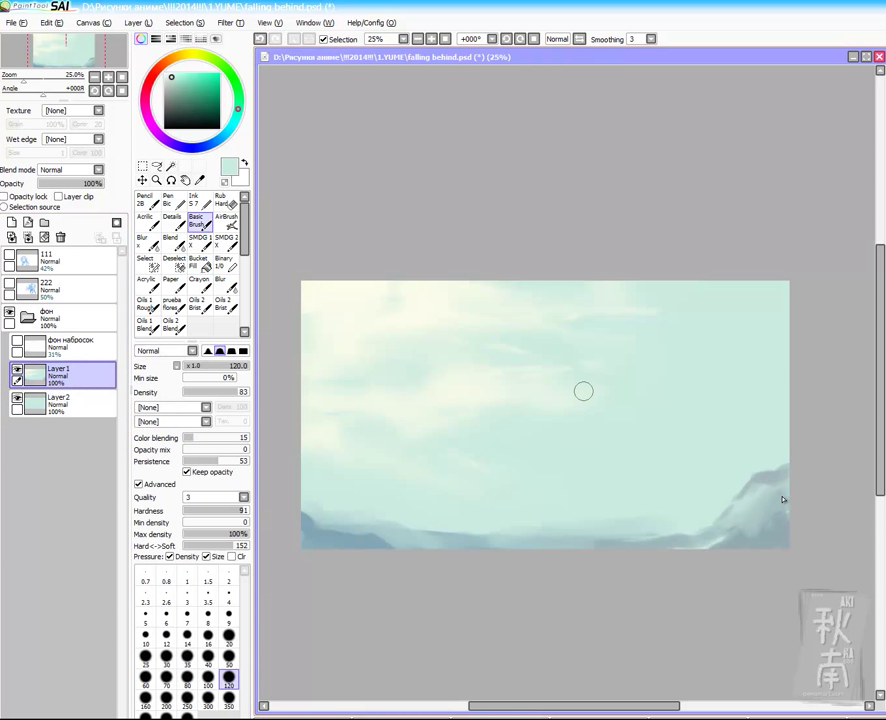
{"action": "left_click", "coordinate": [503, 294], "text": "alt"}
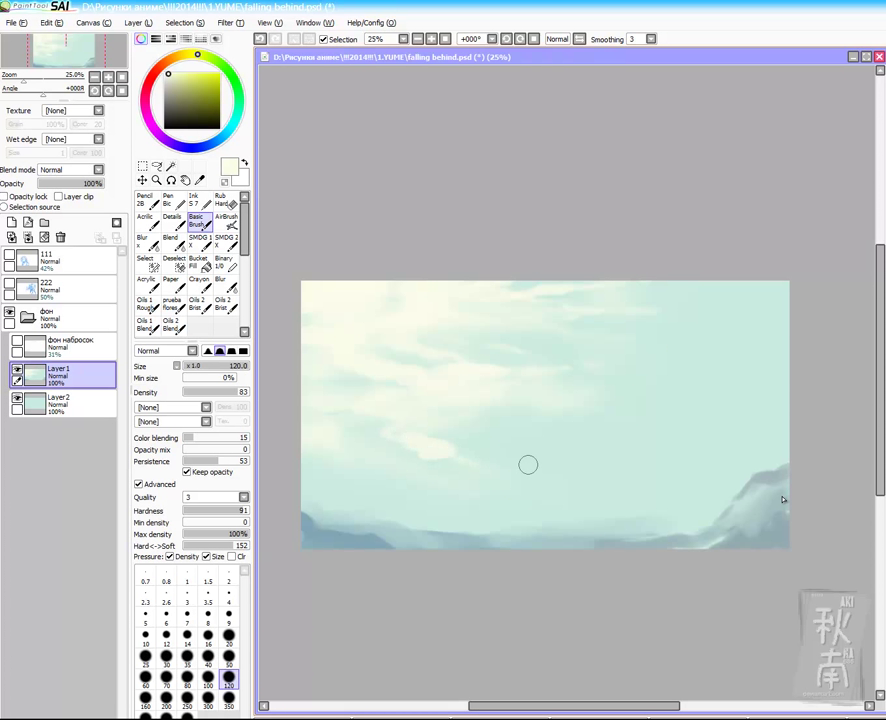
{"action": "mouse_move", "coordinate": [308, 479]}
{"action": "left_mouse_down"}
{"action": "mouse_move", "coordinate": [347, 480]}
{"action": "mouse_move", "coordinate": [385, 485]}
{"action": "left_mouse_up"}
{"action": "left_click_drag", "start_coordinate": [410, 483], "coordinate": [460, 478]}
{"action": "left_click_drag", "start_coordinate": [364, 492], "coordinate": [460, 520]}
{"action": "mouse_move", "coordinate": [375, 486]}
{"action": "left_mouse_down"}
{"action": "mouse_move", "coordinate": [736, 458]}
{"action": "mouse_move", "coordinate": [459, 508]}
{"action": "mouse_move", "coordinate": [553, 536]}
{"action": "left_mouse_up"}
Step: Extend and blend the low clouds into a pale haze along the horizon up to the right mountain, and save the file
{"action": "key", "text": "c"}
{"action": "left_click_drag", "start_coordinate": [442, 487], "coordinate": [514, 476]}
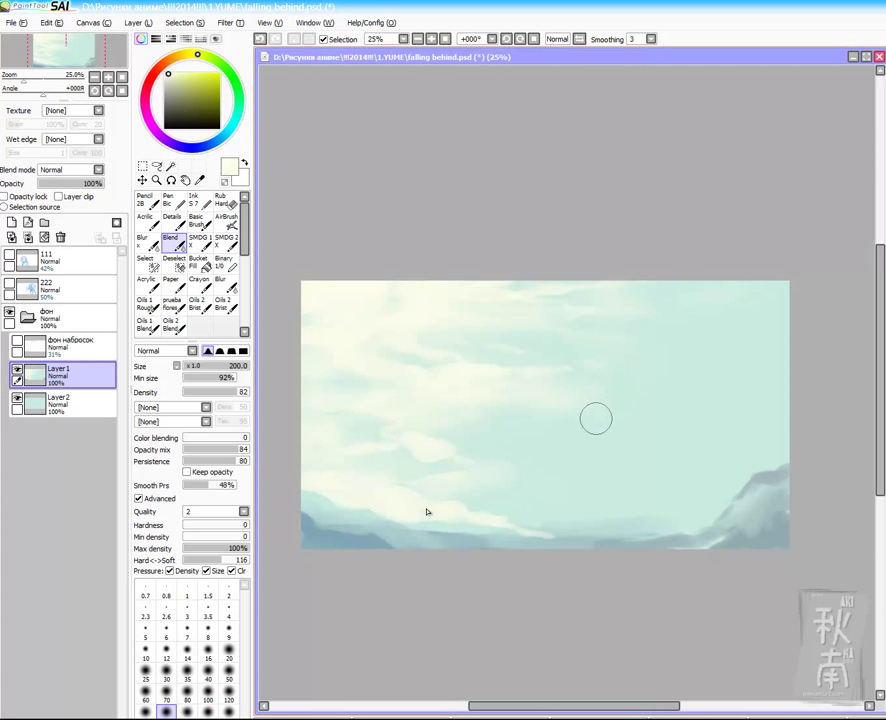
{"action": "key", "text": "v"}
{"action": "left_click_drag", "start_coordinate": [502, 518], "coordinate": [563, 516]}
{"action": "key", "text": "b"}
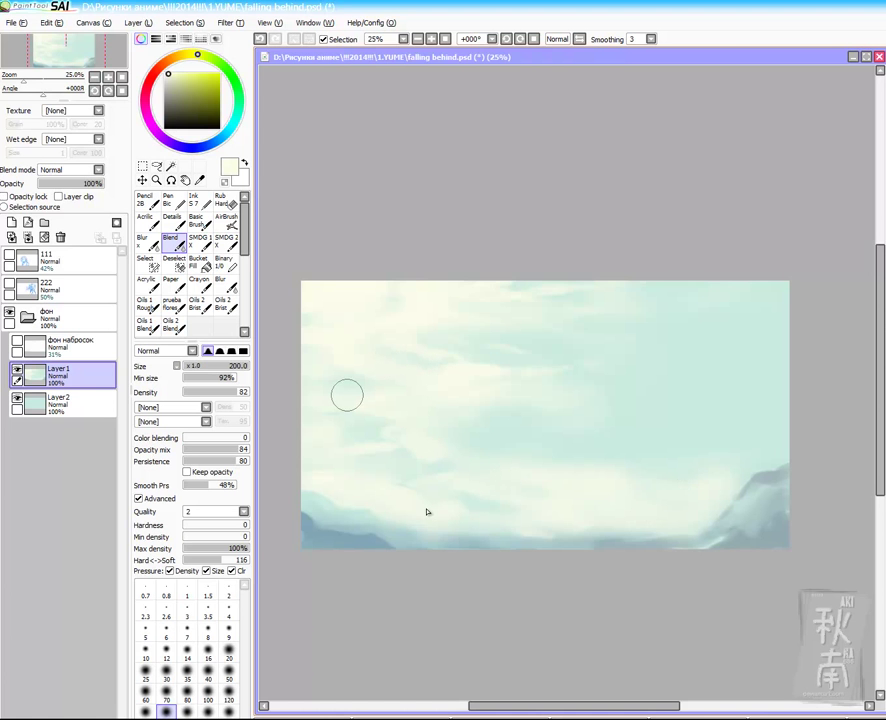
{"action": "key", "text": "b"}
{"action": "key", "text": "ctrl+s"}
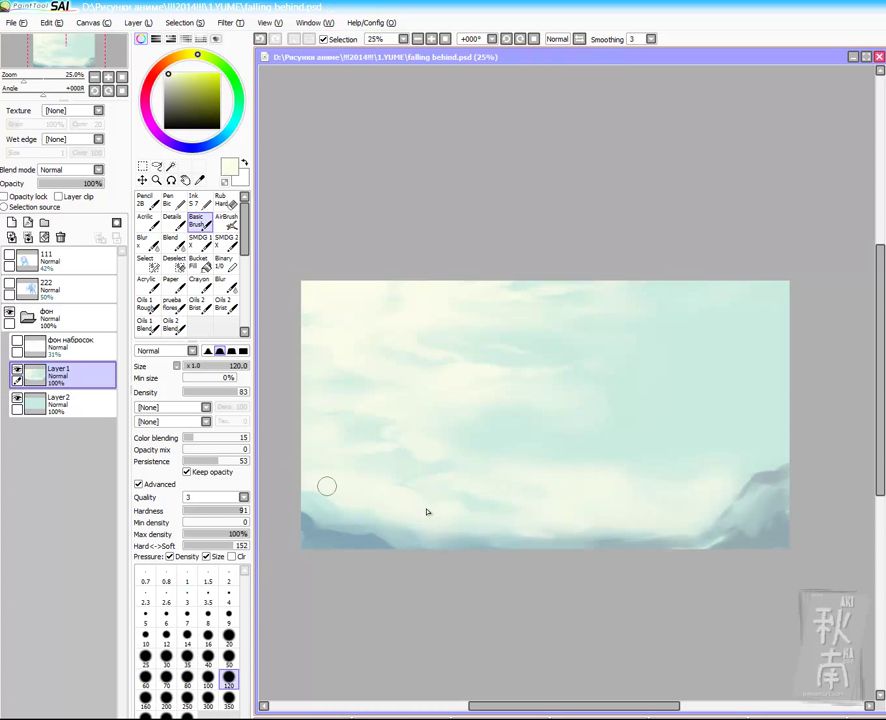
Step: Repaint the mountain at the canvas's lower-left corner in blue-grey tones with a clearer ridge
{"action": "right_click", "coordinate": [313, 543]}
{"action": "mouse_move", "coordinate": [288, 494]}
{"action": "left_mouse_down"}
{"action": "mouse_move", "coordinate": [340, 529]}
{"action": "mouse_move", "coordinate": [299, 493]}
{"action": "mouse_move", "coordinate": [311, 495]}
{"action": "mouse_move", "coordinate": [378, 546]}
{"action": "mouse_move", "coordinate": [303, 495]}
{"action": "mouse_move", "coordinate": [327, 497]}
{"action": "mouse_move", "coordinate": [364, 526]}
{"action": "left_mouse_up"}
{"action": "left_click", "coordinate": [193, 87]}
{"action": "right_click", "coordinate": [325, 496]}
{"action": "mouse_move", "coordinate": [313, 498]}
{"action": "left_mouse_down"}
{"action": "mouse_move", "coordinate": [379, 545]}
{"action": "mouse_move", "coordinate": [373, 541]}
{"action": "mouse_move", "coordinate": [464, 530]}
{"action": "mouse_move", "coordinate": [420, 532]}
{"action": "left_mouse_up"}
{"action": "right_click", "coordinate": [331, 506]}
Step: Paint a low grey-blue ridge across the horizon and add darker slopes to the right mountain
{"action": "right_click", "coordinate": [460, 530]}
{"action": "key", "text": "ctrl+z"}
{"action": "mouse_move", "coordinate": [366, 520]}
{"action": "left_mouse_down"}
{"action": "mouse_move", "coordinate": [503, 541]}
{"action": "mouse_move", "coordinate": [493, 541]}
{"action": "mouse_move", "coordinate": [687, 539]}
{"action": "mouse_move", "coordinate": [768, 524]}
{"action": "mouse_move", "coordinate": [783, 511]}
{"action": "left_mouse_up"}
{"action": "right_click", "coordinate": [732, 526]}
{"action": "right_click", "coordinate": [780, 512]}
{"action": "left_click", "coordinate": [430, 505], "text": "alt"}
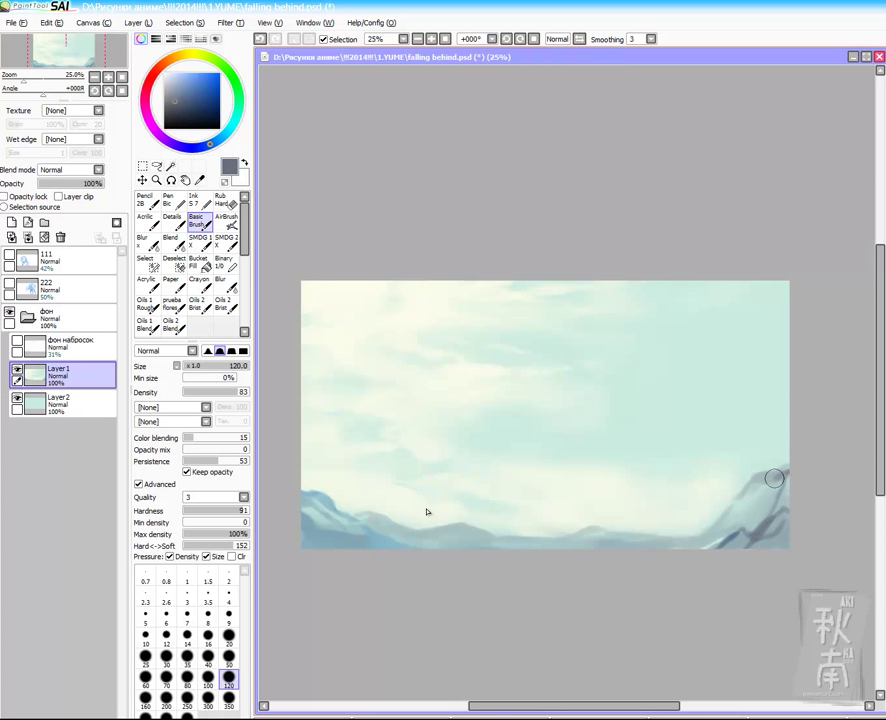
Step: Add dark grey-blue ridge lines to the right mountain and blend its slopes with pale mint at a raised color blending value
{"action": "mouse_move", "coordinate": [787, 467]}
{"action": "left_mouse_down"}
{"action": "mouse_move", "coordinate": [738, 524]}
{"action": "mouse_move", "coordinate": [663, 552]}
{"action": "left_mouse_up"}
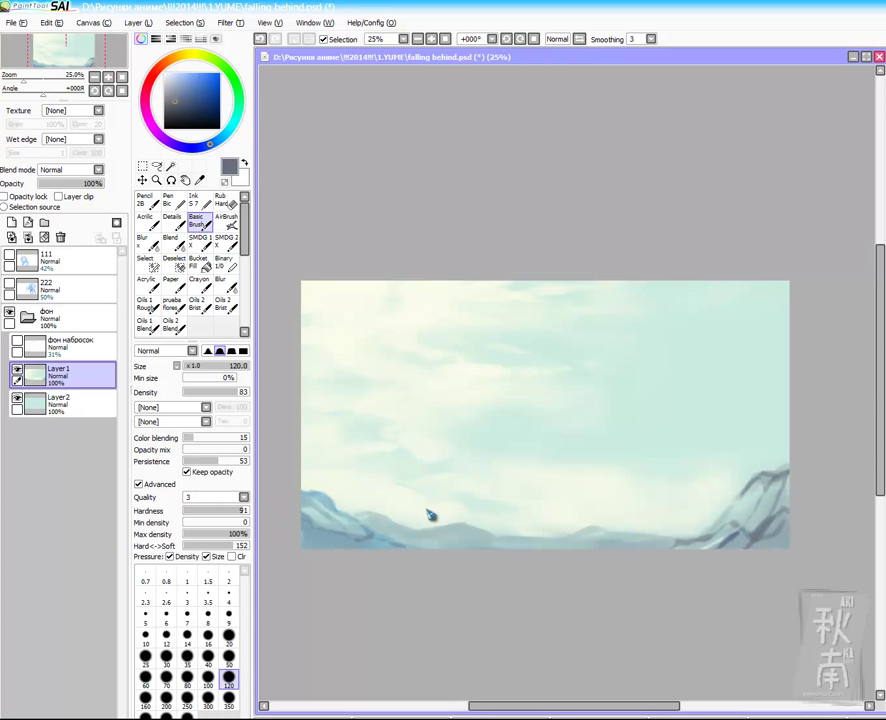
{"action": "left_click", "coordinate": [232, 438]}
{"action": "right_click", "coordinate": [748, 484]}
{"action": "mouse_move", "coordinate": [757, 484]}
{"action": "left_mouse_down"}
{"action": "mouse_move", "coordinate": [735, 493]}
{"action": "mouse_move", "coordinate": [691, 548]}
{"action": "left_mouse_up"}
{"action": "left_click_drag", "start_coordinate": [749, 544], "coordinate": [785, 507]}
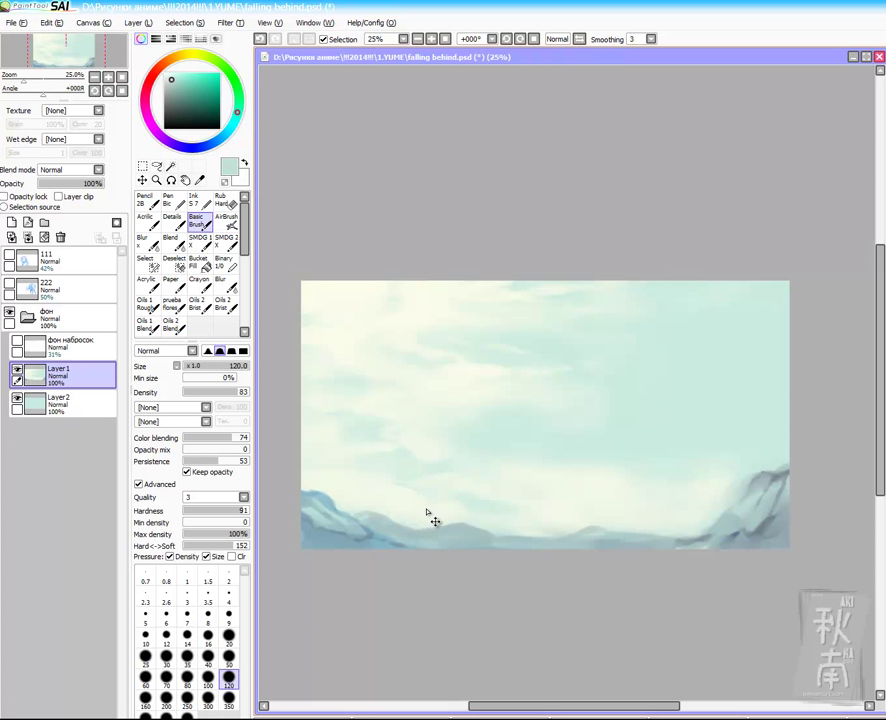
Step: Shade the left mountain, the horizon ridge and the right mountain's base with sampled blue and grey-violet tones at color blending 35
{"action": "left_click", "coordinate": [719, 523], "text": "alt"}
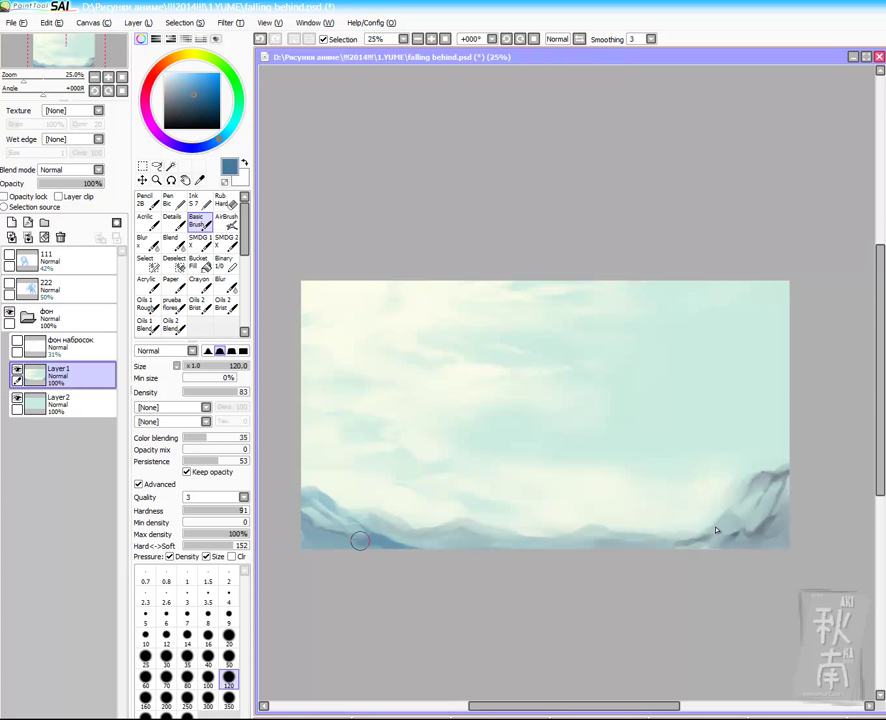
{"action": "left_click", "coordinate": [718, 532], "text": "alt"}
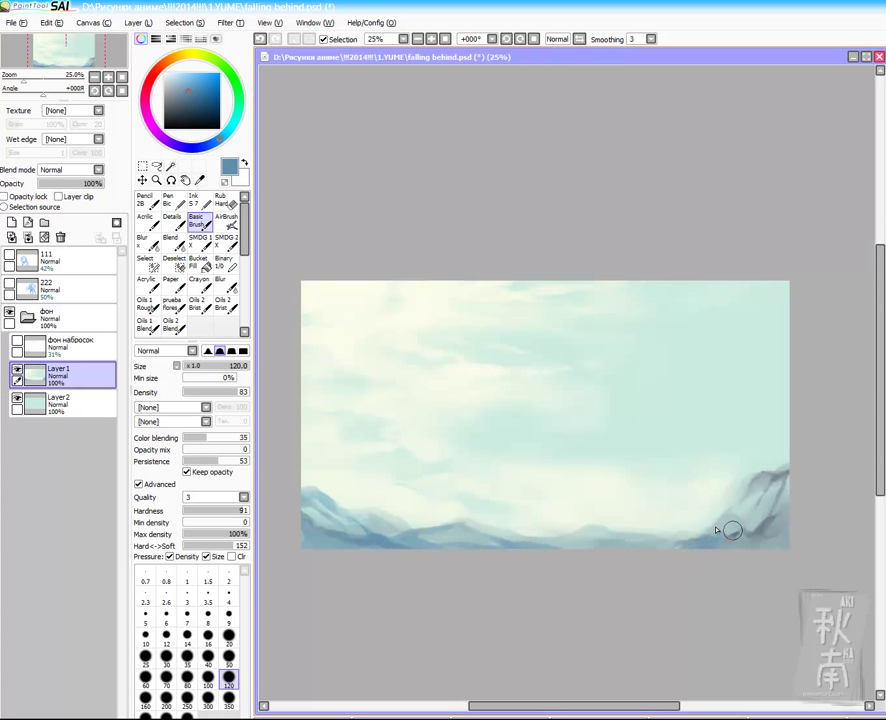
{"action": "left_click", "coordinate": [736, 535], "text": "alt"}
{"action": "left_click", "coordinate": [736, 535], "text": "alt"}
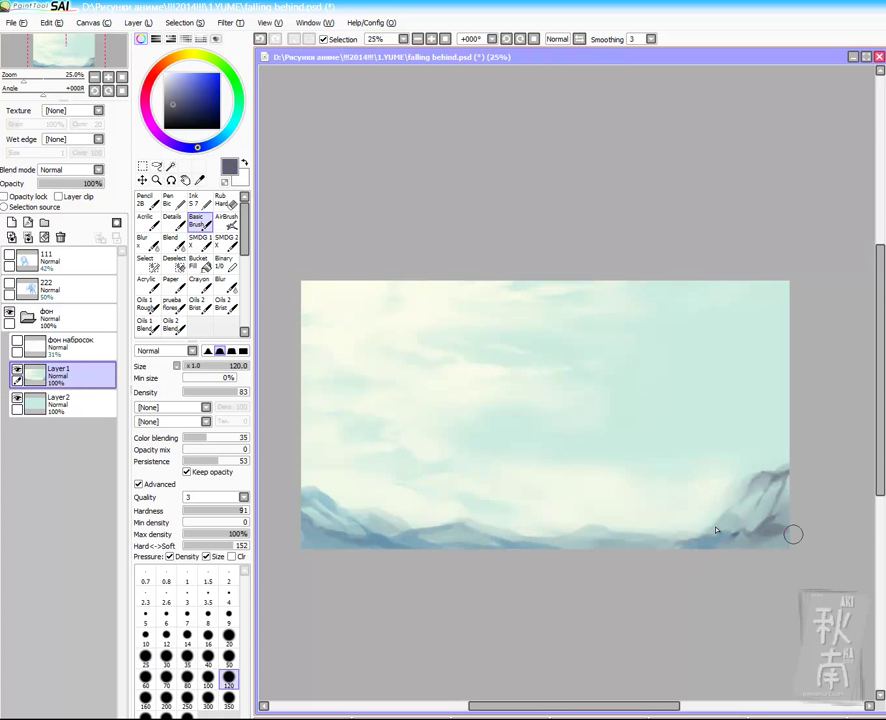
{"action": "mouse_move", "coordinate": [798, 537]}
{"action": "left_mouse_down"}
{"action": "mouse_move", "coordinate": [730, 526]}
{"action": "mouse_move", "coordinate": [778, 496]}
{"action": "mouse_move", "coordinate": [768, 513]}
{"action": "left_mouse_up"}
{"action": "left_click", "coordinate": [718, 525], "text": "alt"}
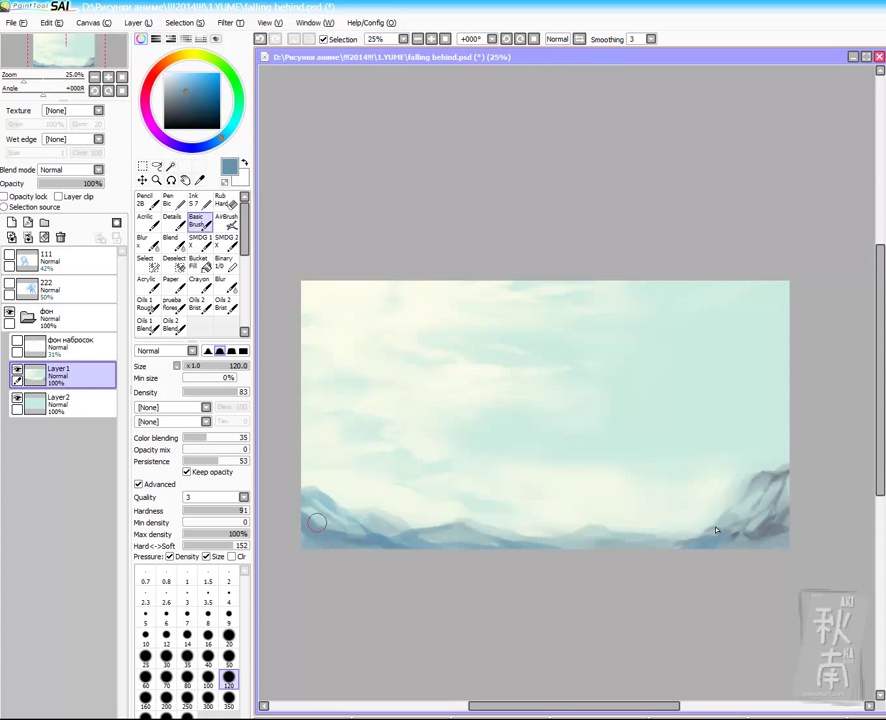
{"action": "left_click", "coordinate": [310, 525], "text": "alt"}
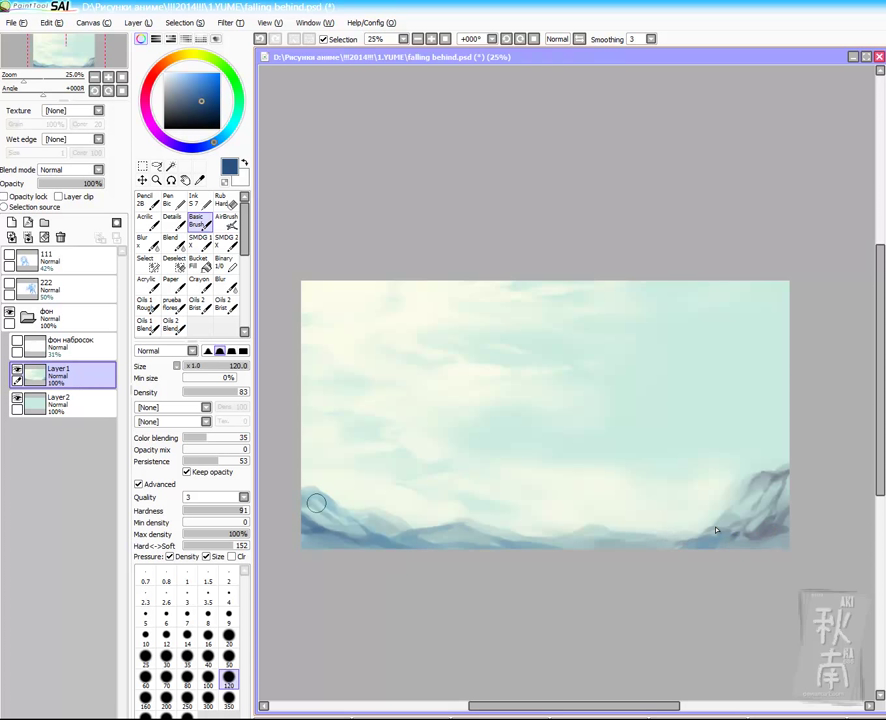
Step: Soften the mountain slopes and even out the ridge along the horizon with sampled grey-blues at color blending 56
{"action": "left_click", "coordinate": [246, 438]}
{"action": "left_click", "coordinate": [220, 438]}
{"action": "left_click", "coordinate": [765, 543], "text": "alt"}
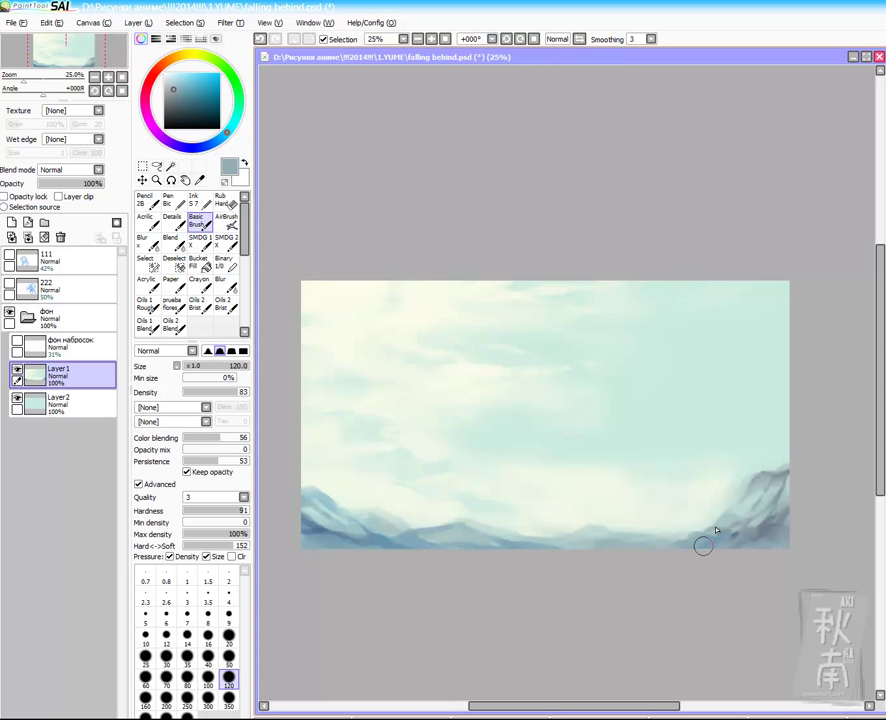
{"action": "left_click", "coordinate": [309, 515], "text": "alt"}
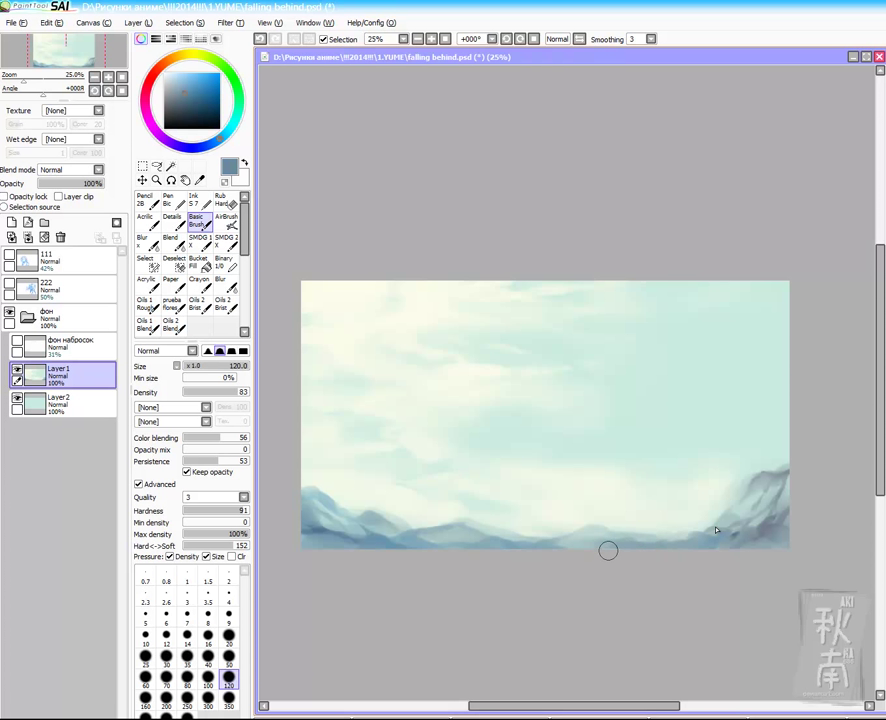
Step: Brush pale yellow cloud wisps and light blue patches into the upper-right sky at density 69, softening the blue at color blending 81
{"action": "left_click", "coordinate": [558, 368], "text": "alt"}
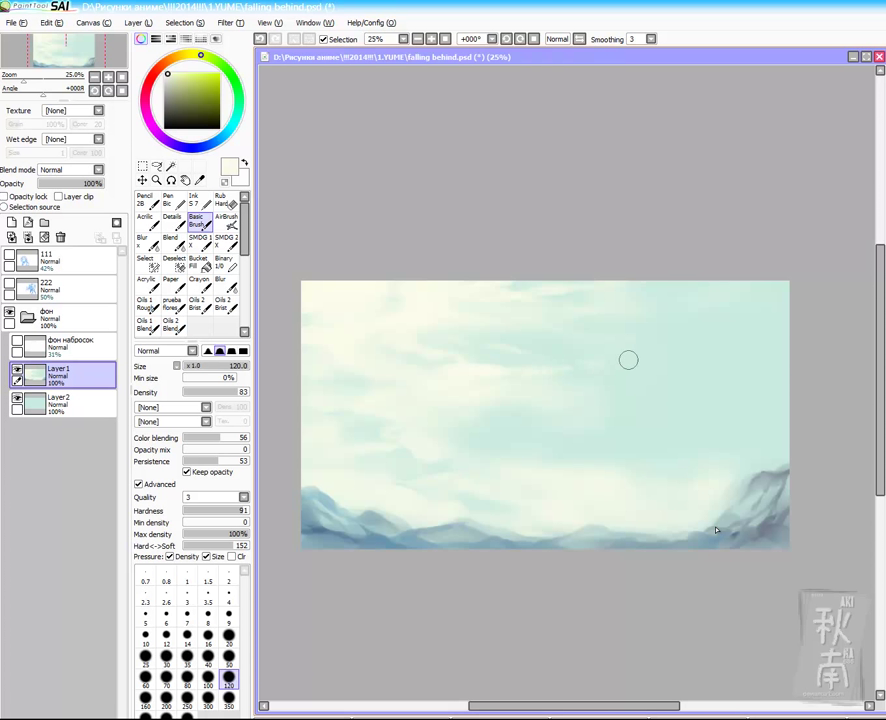
{"action": "left_click", "coordinate": [211, 392]}
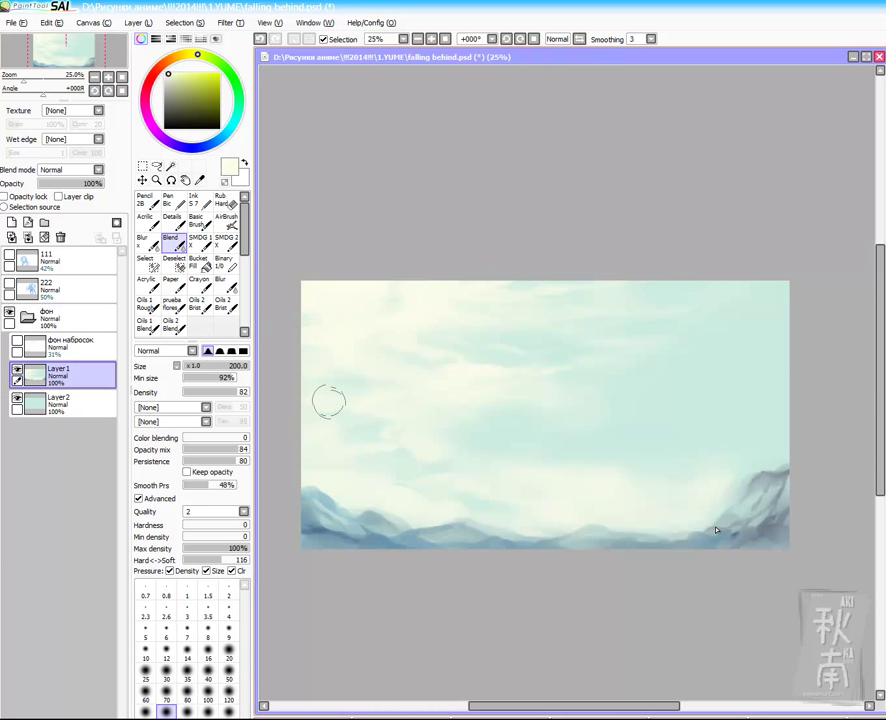
{"action": "left_click", "coordinate": [712, 293], "text": "alt"}
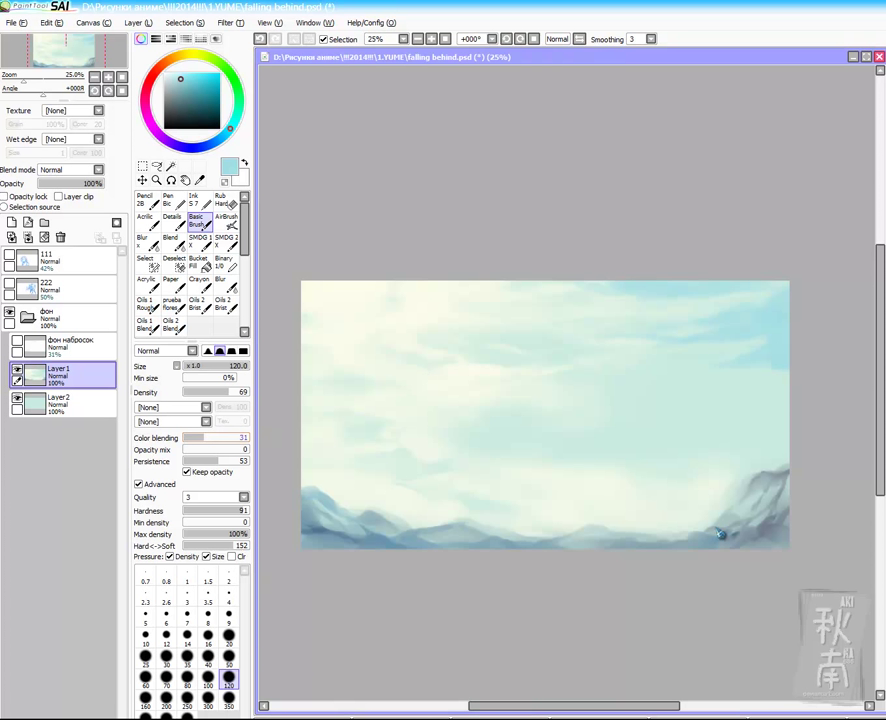
{"action": "left_click", "coordinate": [236, 438]}
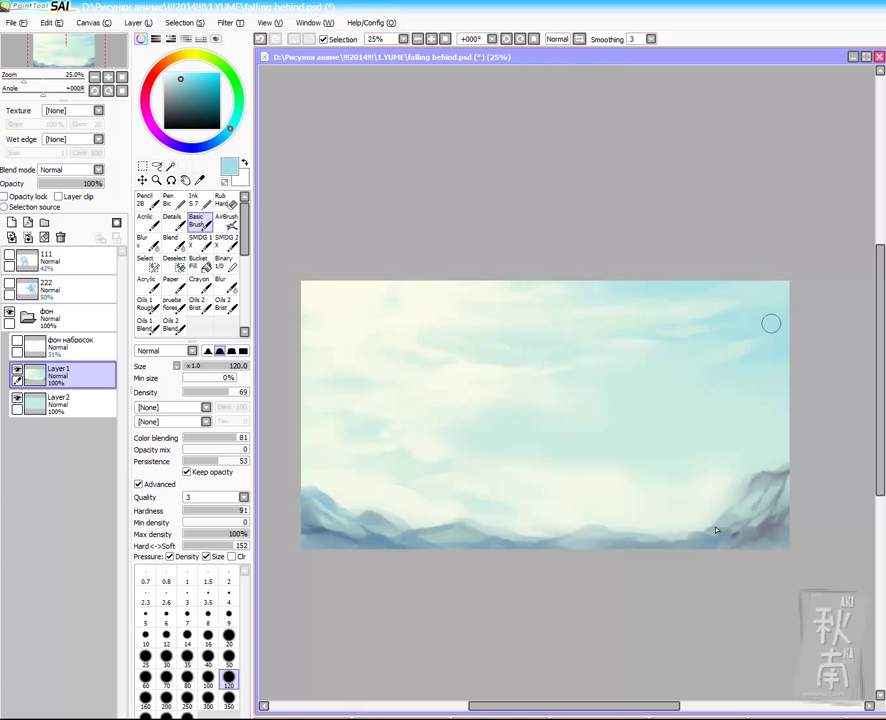
Step: Touch up the mid-sky clouds with white at color blending 40, smooth them with the Blend brush, and save the file
{"action": "left_click", "coordinate": [211, 438]}
{"action": "left_click_drag", "start_coordinate": [211, 438], "coordinate": [209, 438]}
{"action": "left_click", "coordinate": [165, 73]}
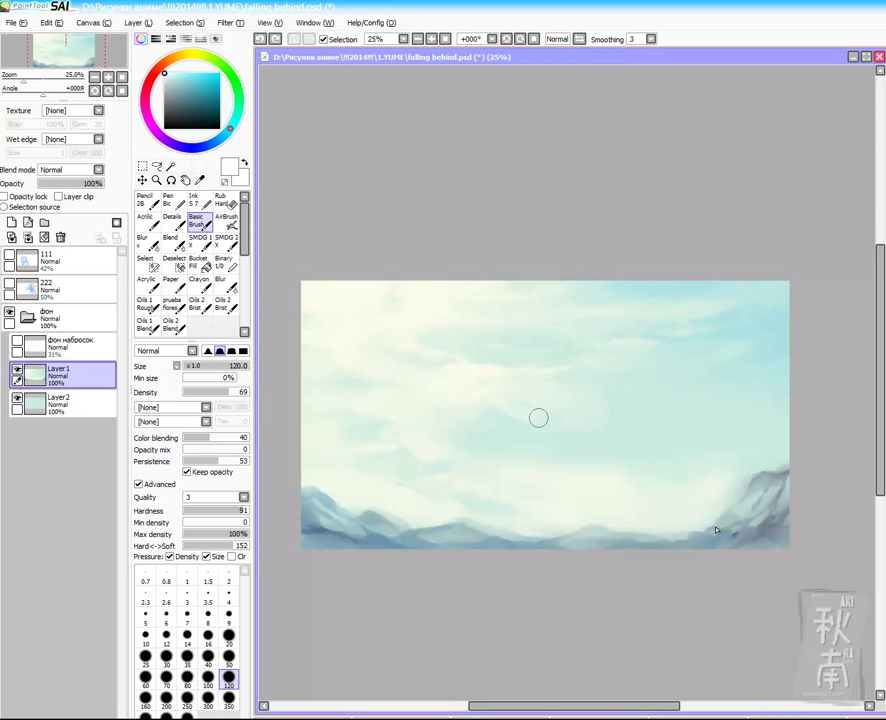
{"action": "left_click", "coordinate": [174, 243]}
{"action": "key", "text": "ctrl+s"}
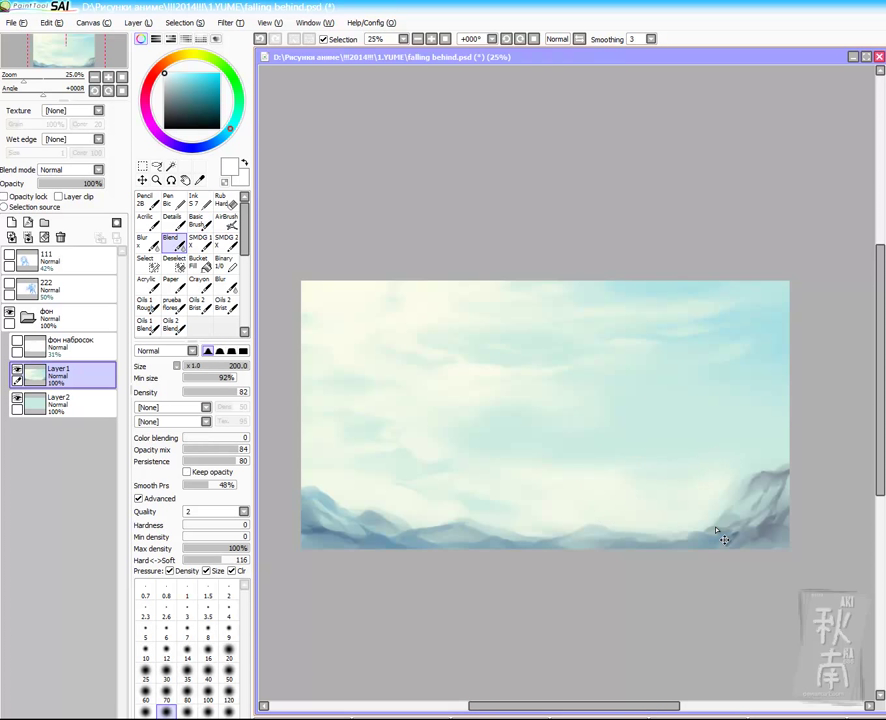
Step: Show the figure sketch layers 111 and 222 over the painted background
{"action": "left_click", "coordinate": [9, 256]}
{"action": "left_click", "coordinate": [9, 284]}
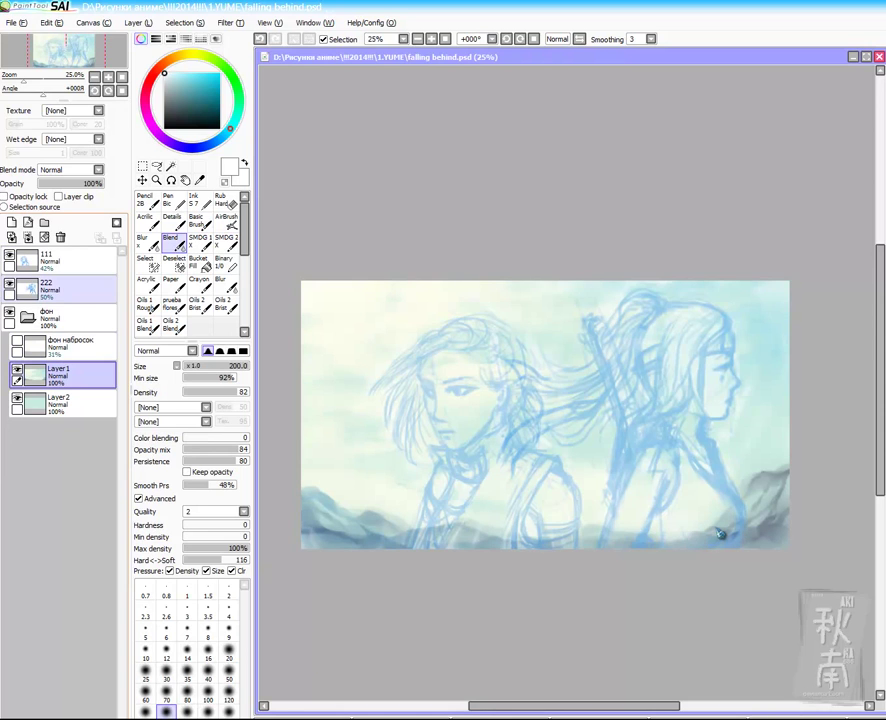